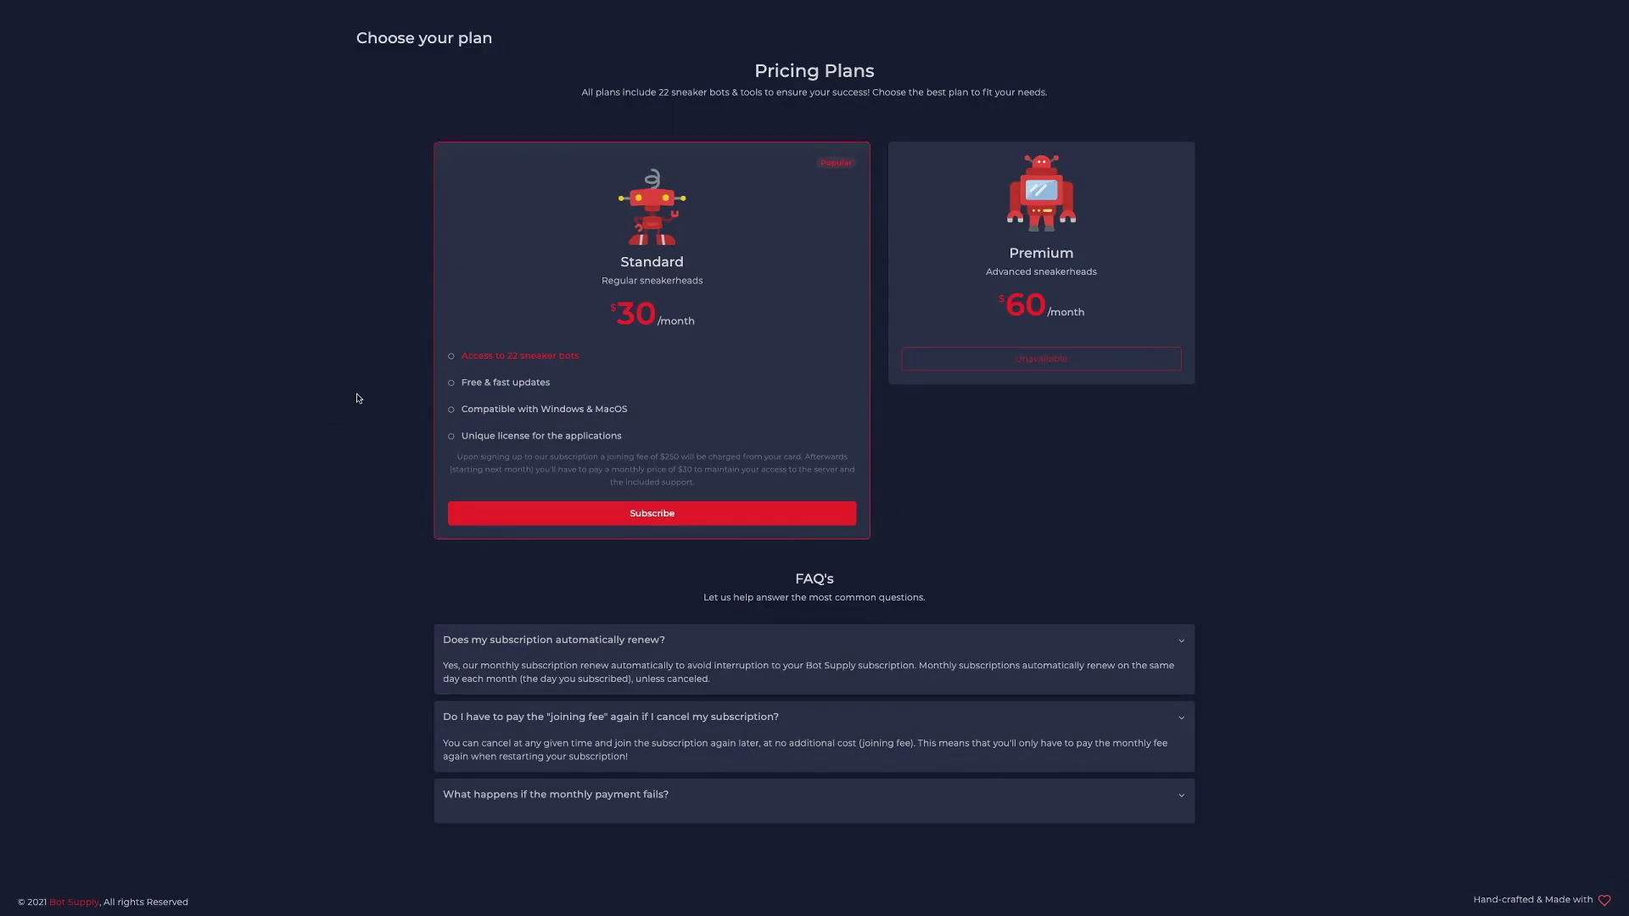
Open and then close the Bot Supply list of 22 included sneaker bots.
click(489, 360)
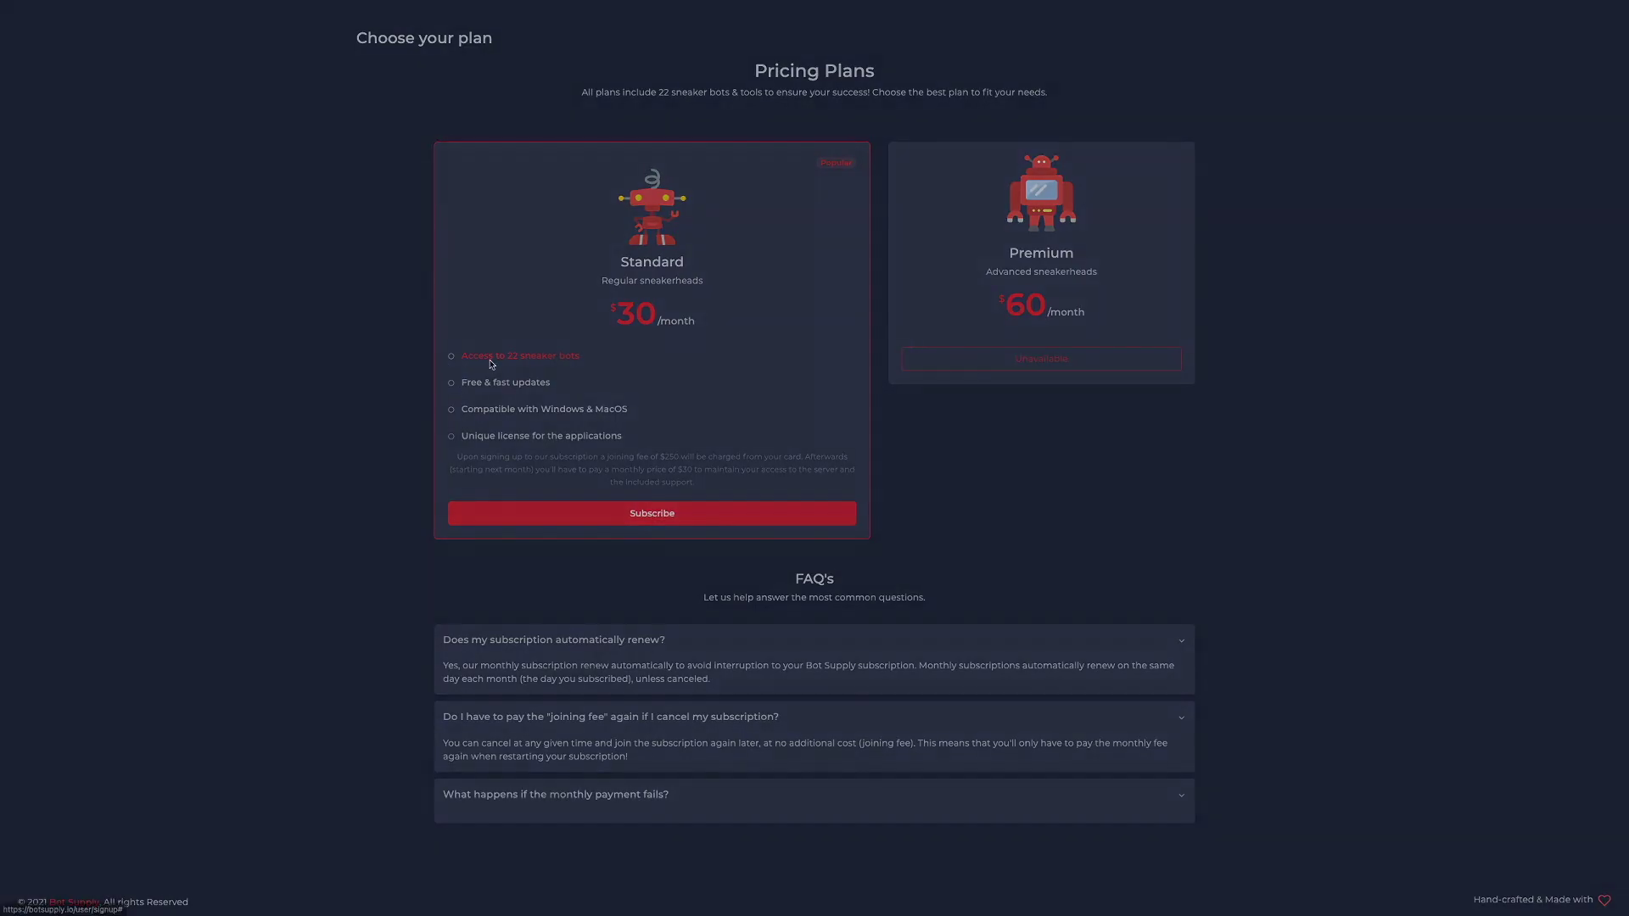
click(298, 455)
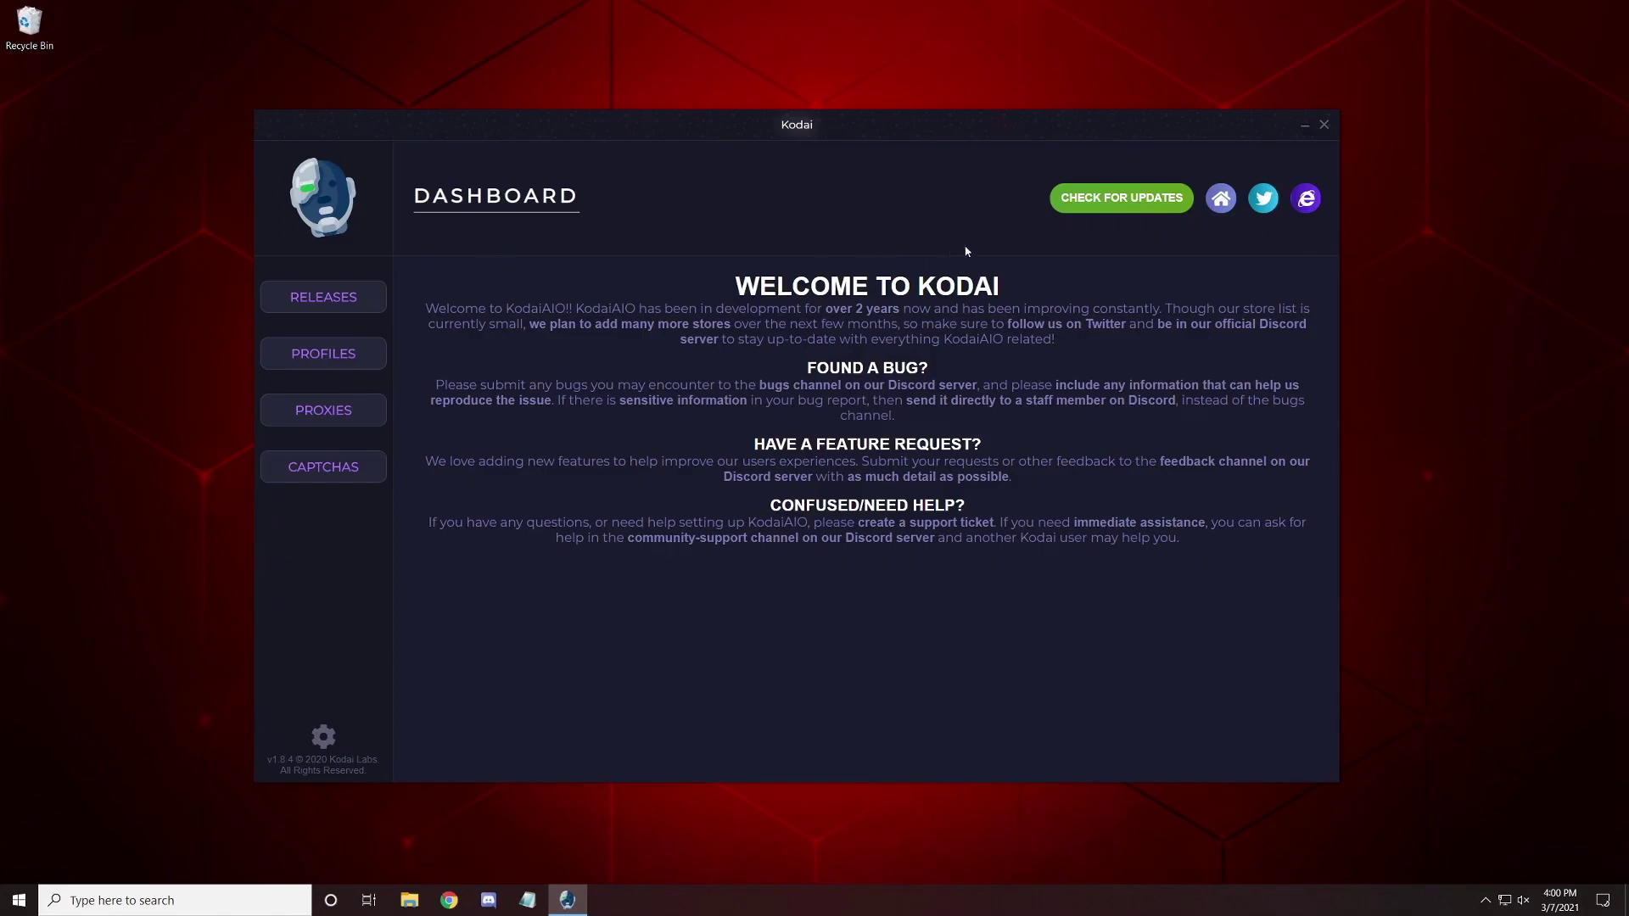
Check Kodai for updates and show the Releases list.
click(1125, 207)
click(347, 297)
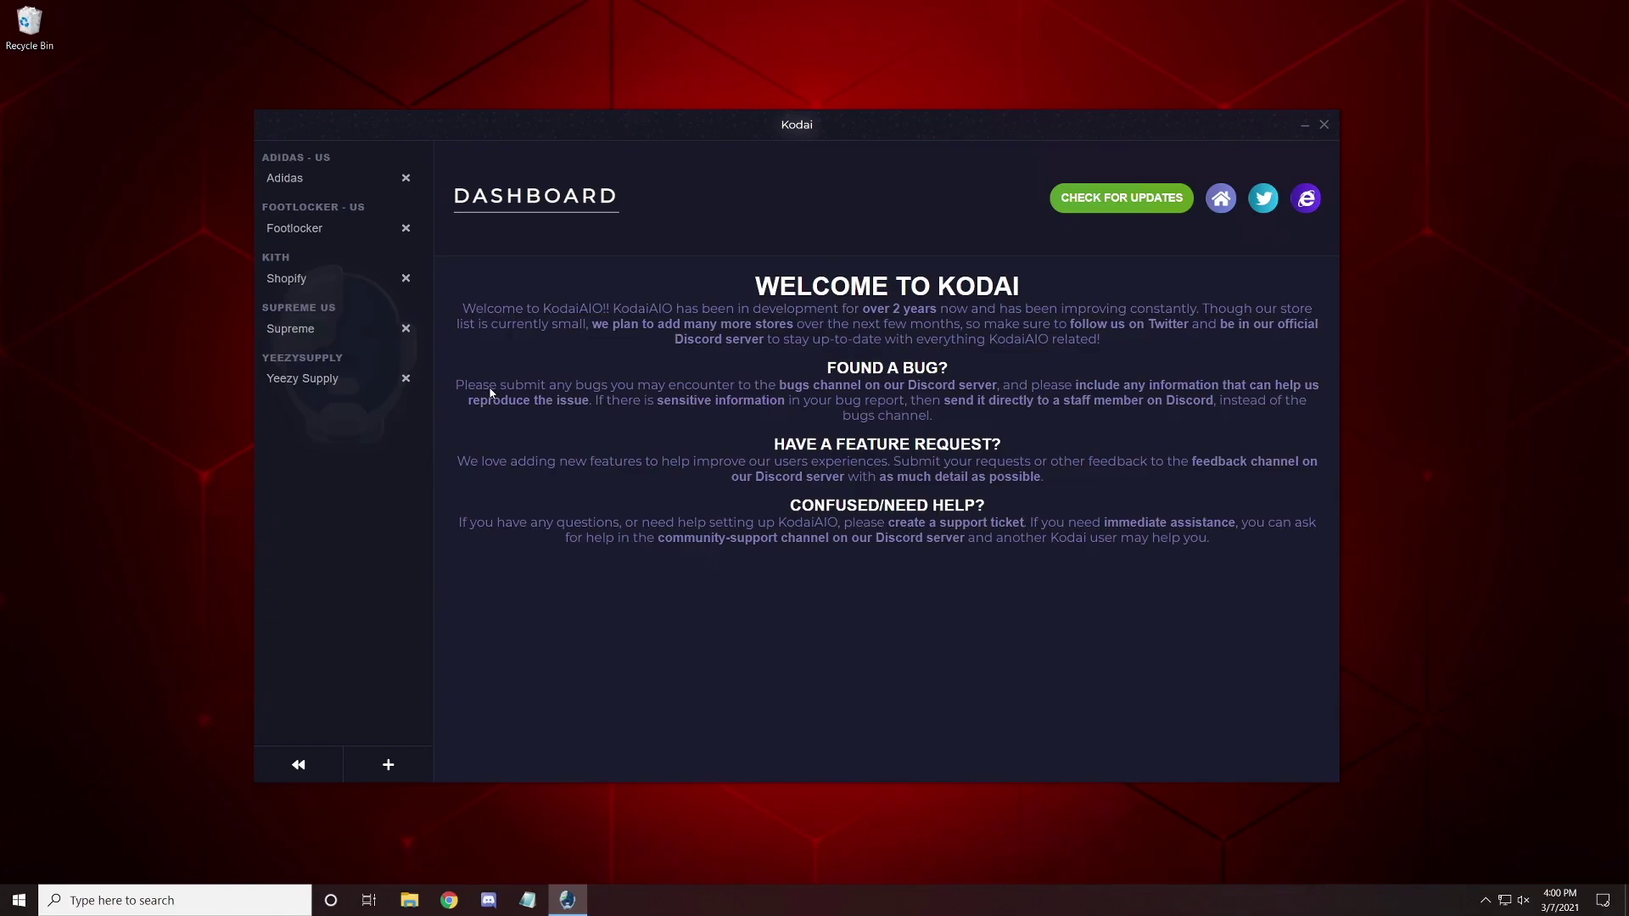
Open the Adidas release (SKU FZ4362), view its modify options, then pop it out and close that window.
click(302, 180)
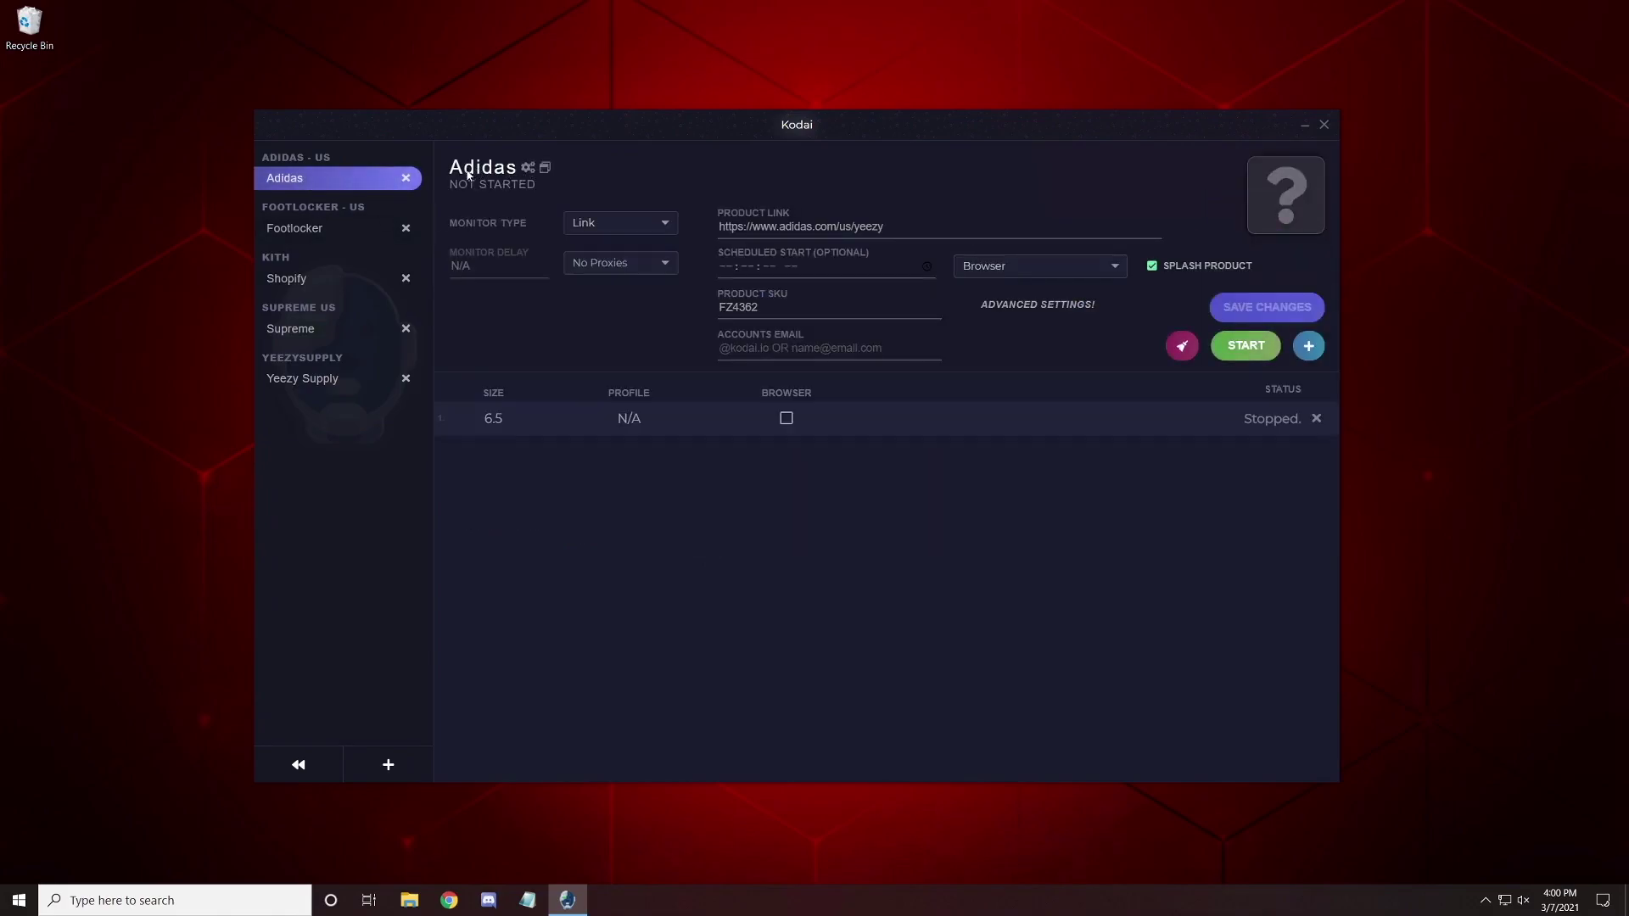
click(529, 170)
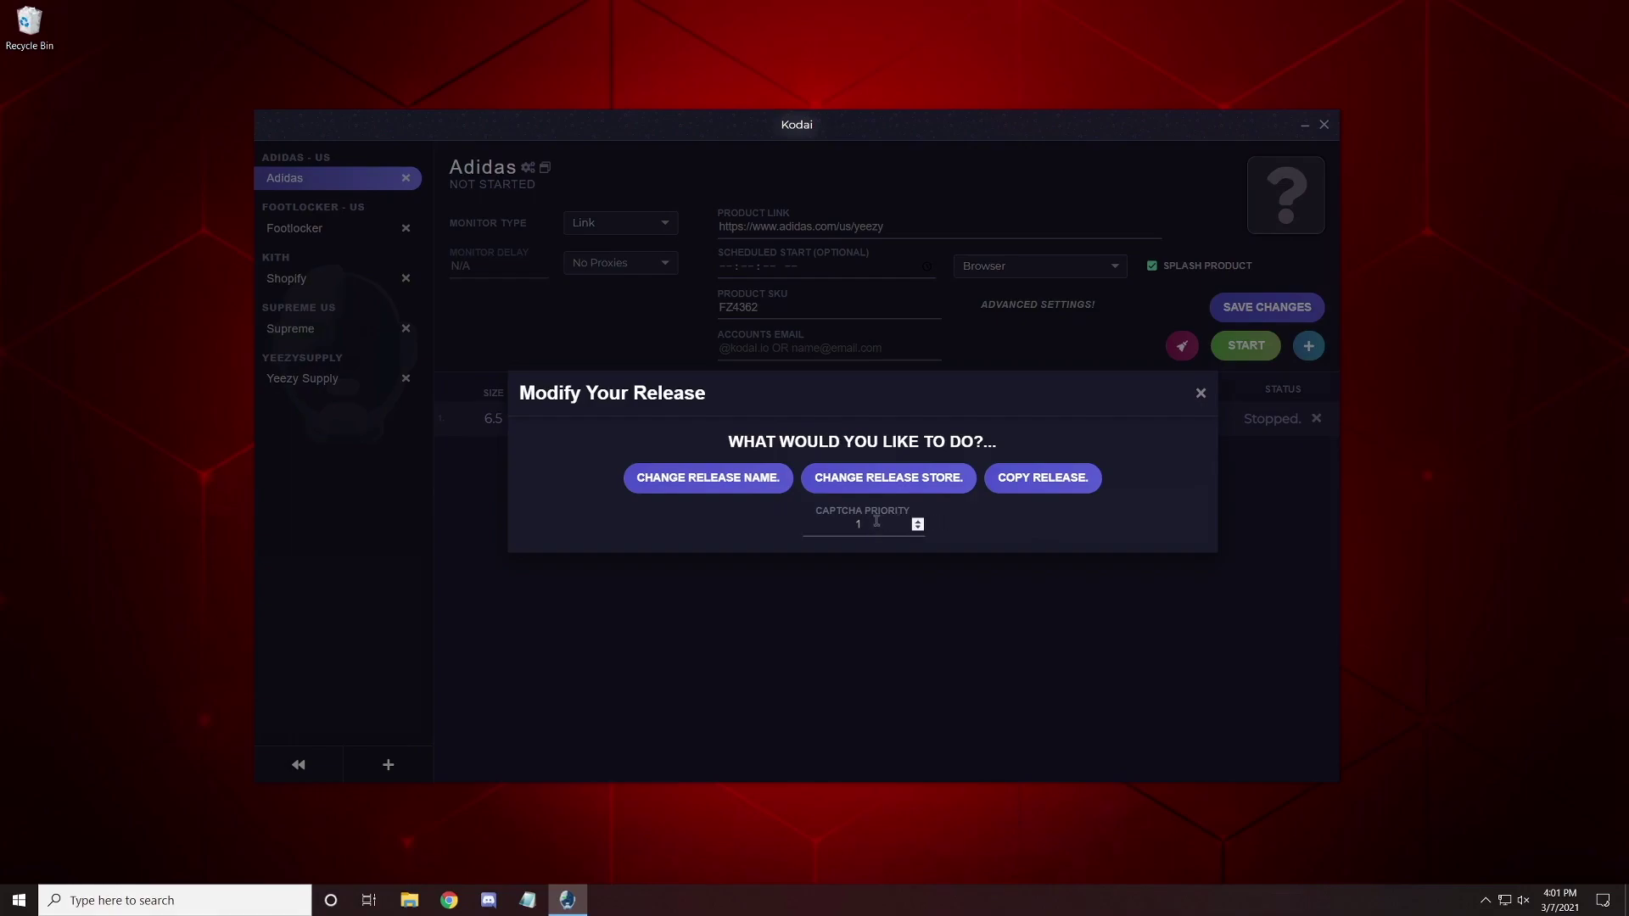
click(1201, 393)
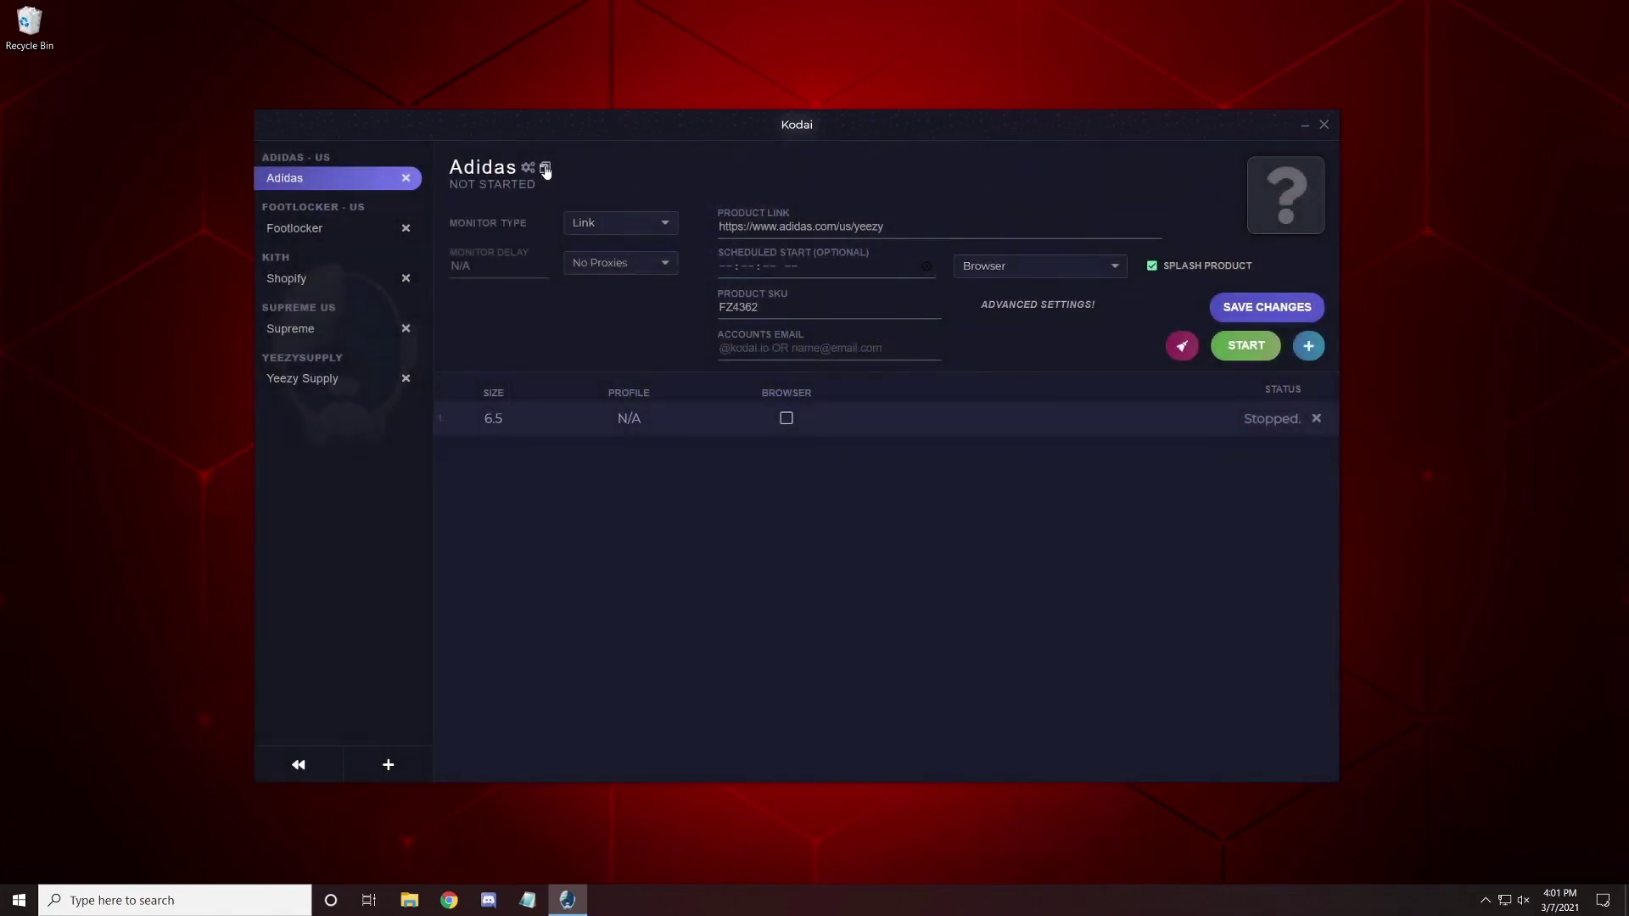
click(545, 168)
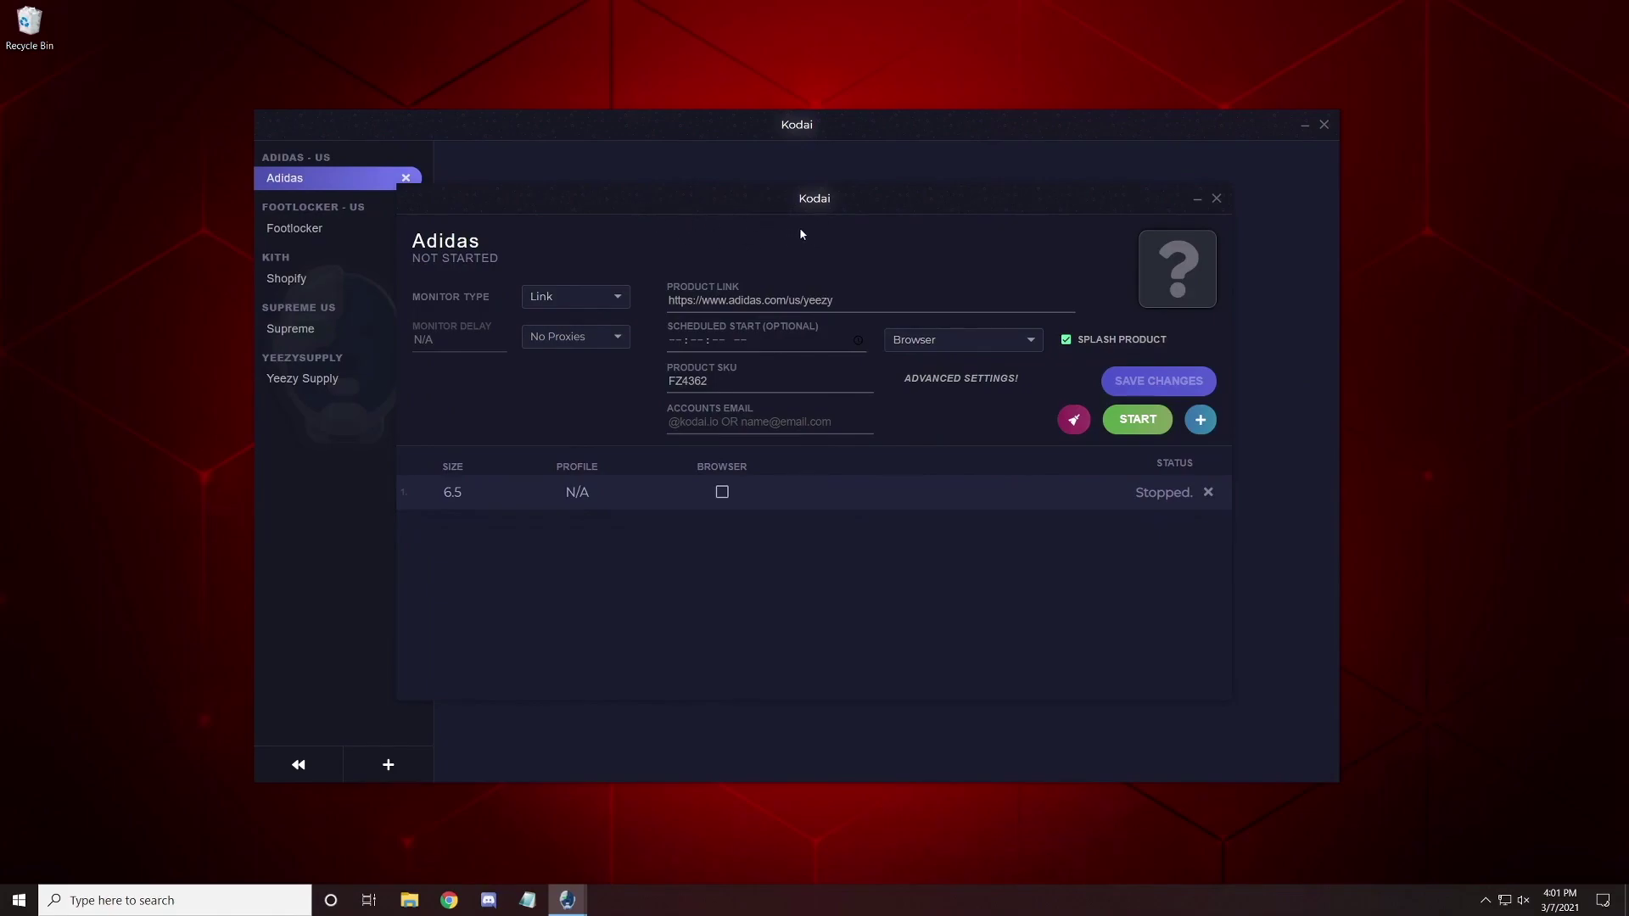
click(1216, 197)
Switch to the Footlocker release (SKU C9326401), then back to Adidas.
click(323, 231)
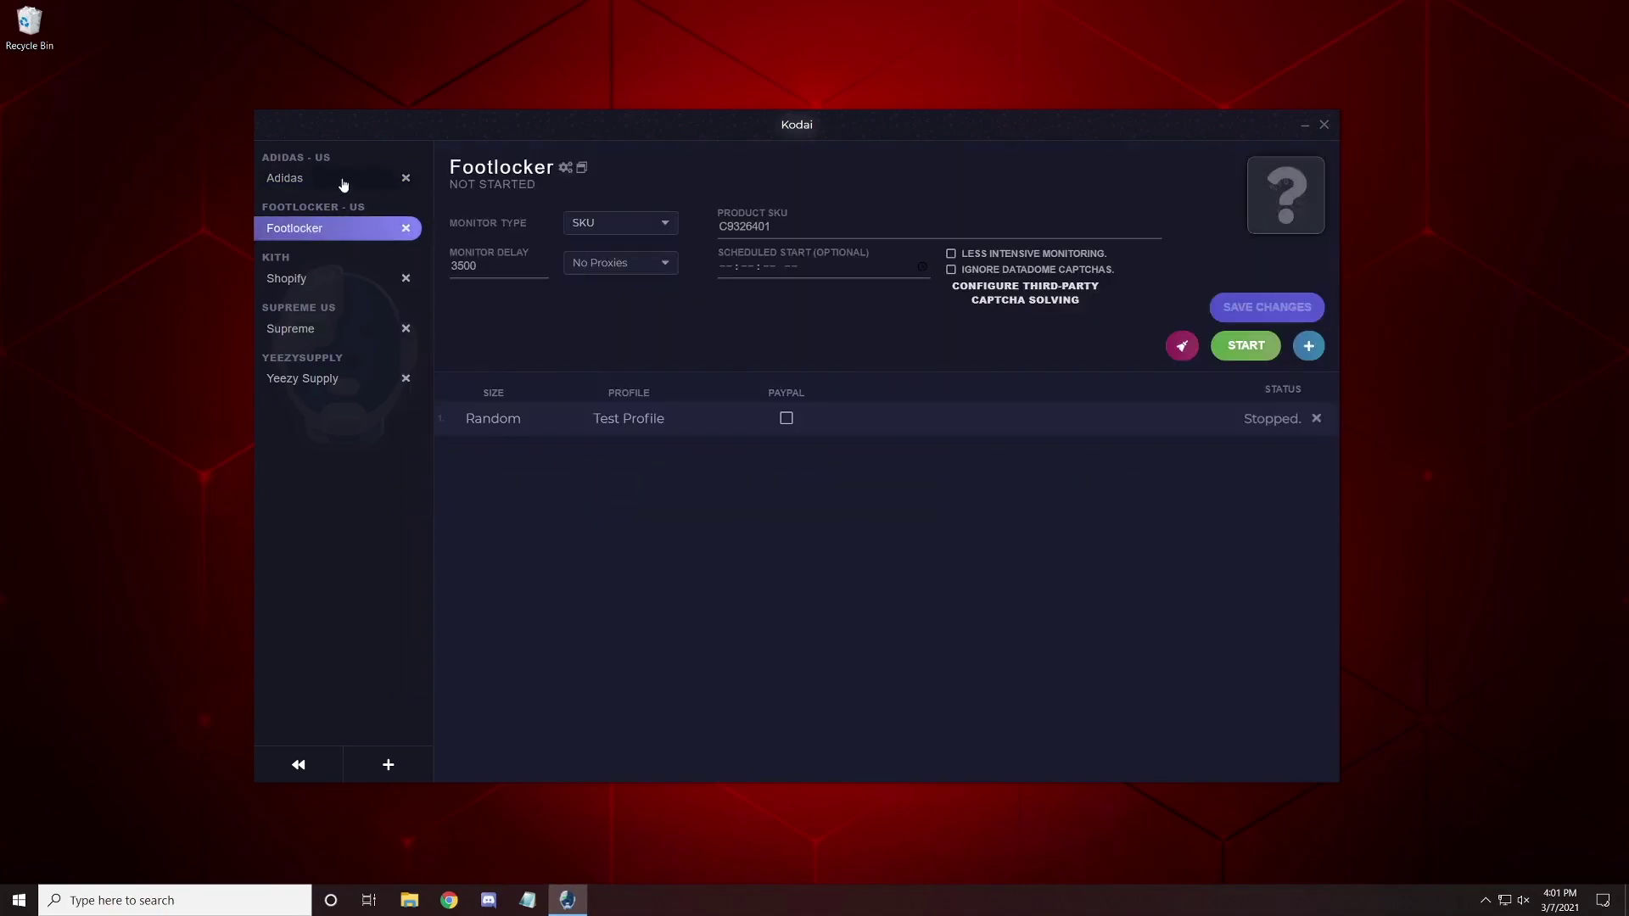
click(357, 178)
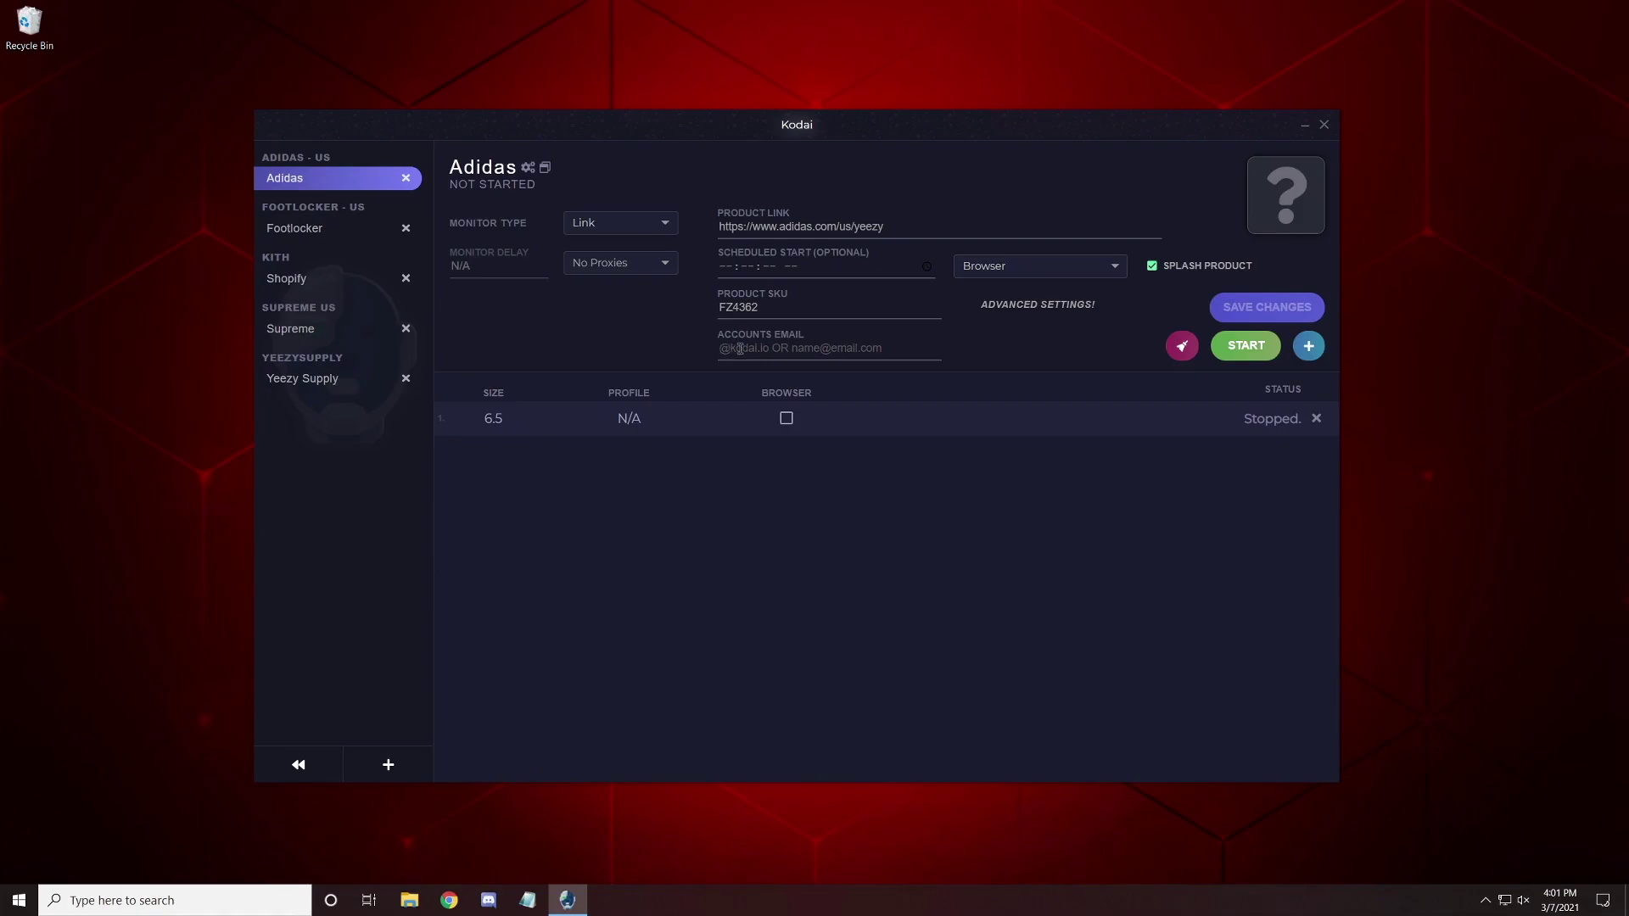
click(1010, 306)
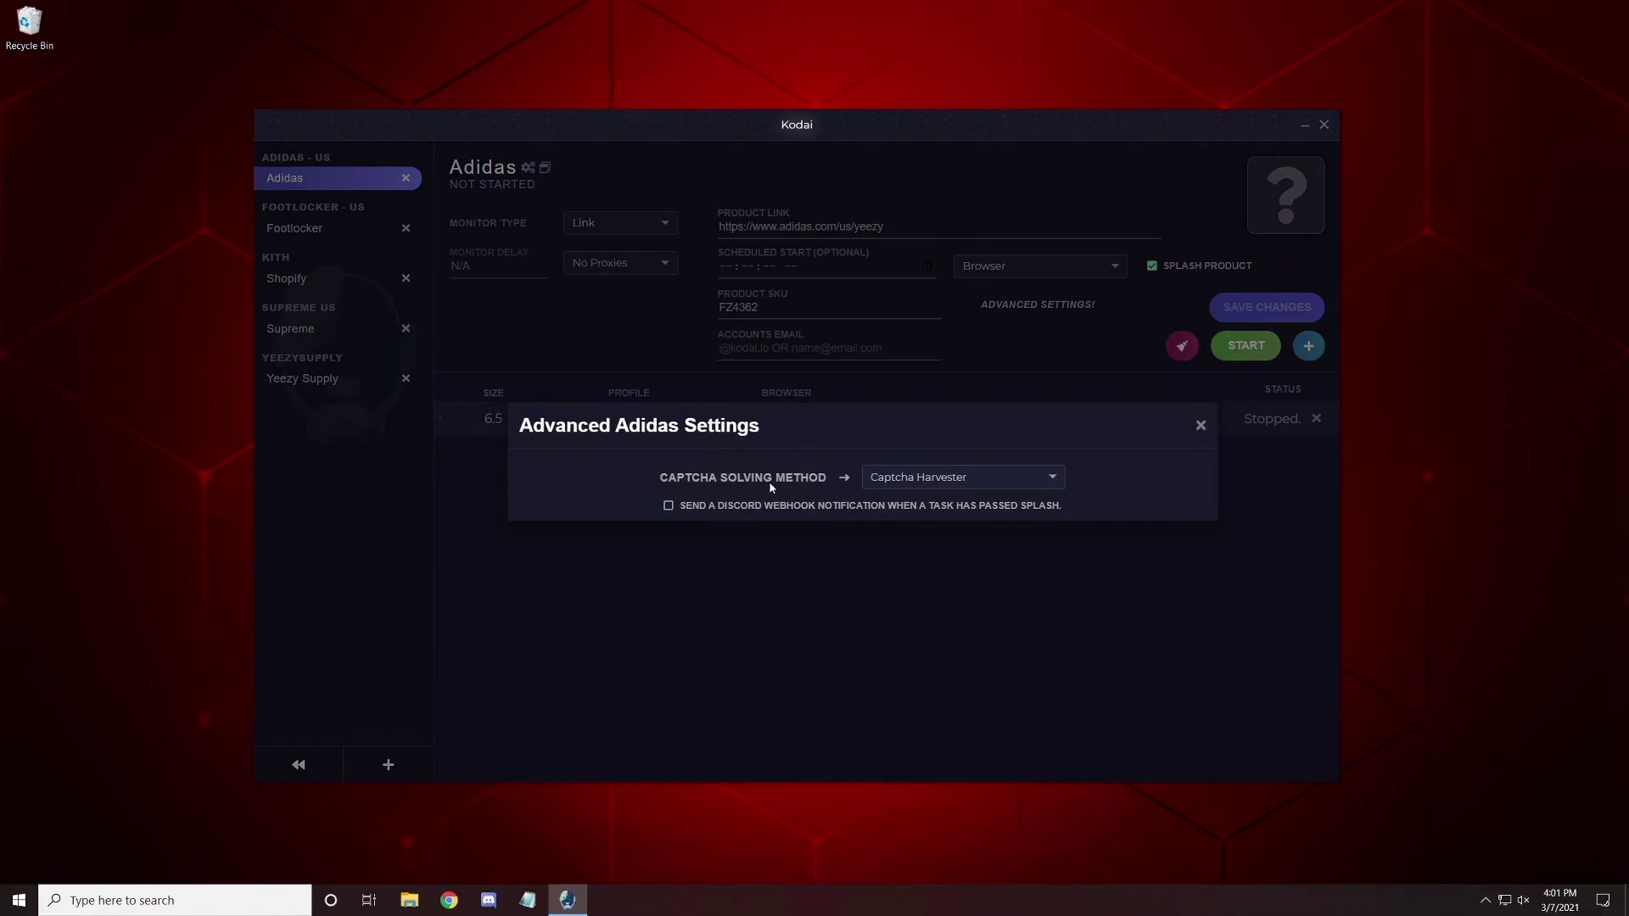
click(949, 480)
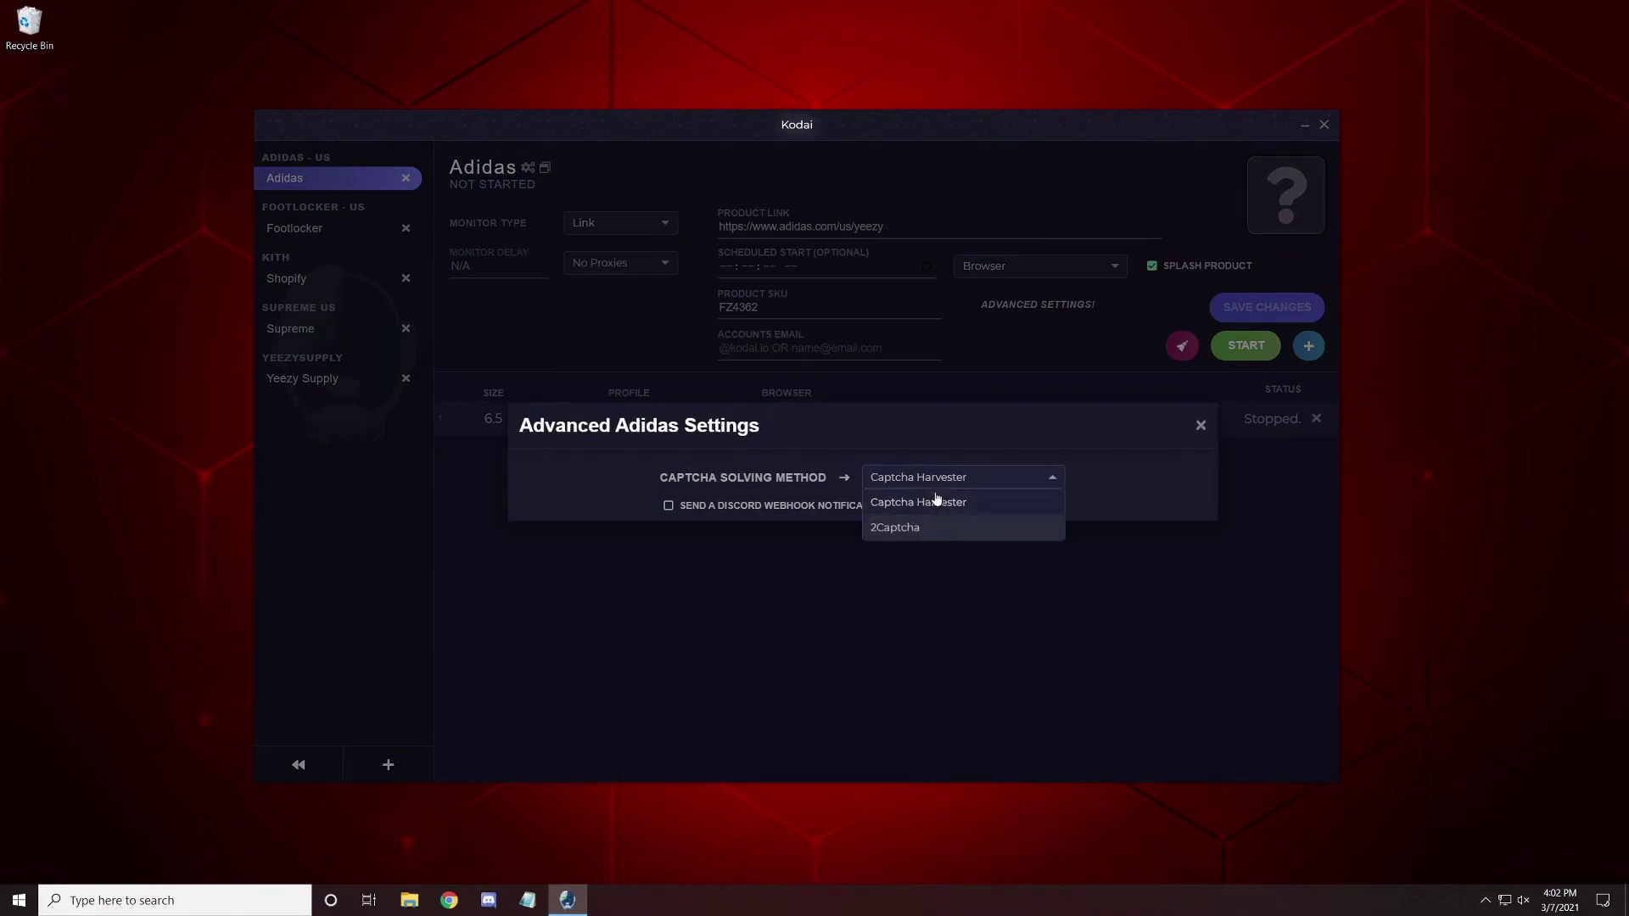
click(938, 505)
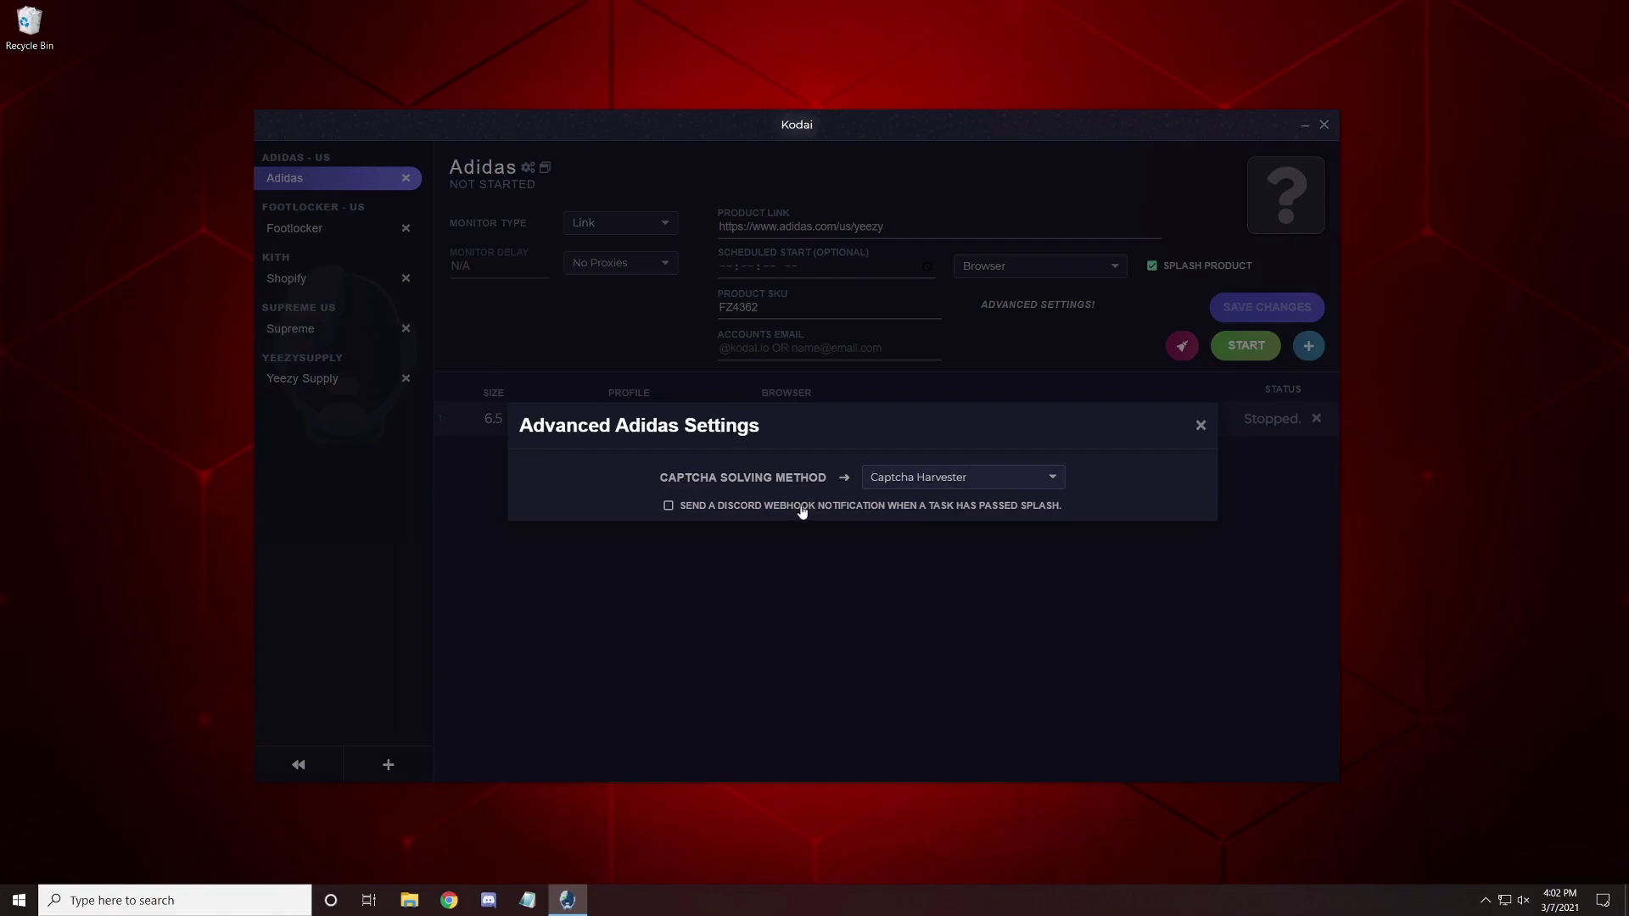
click(1202, 426)
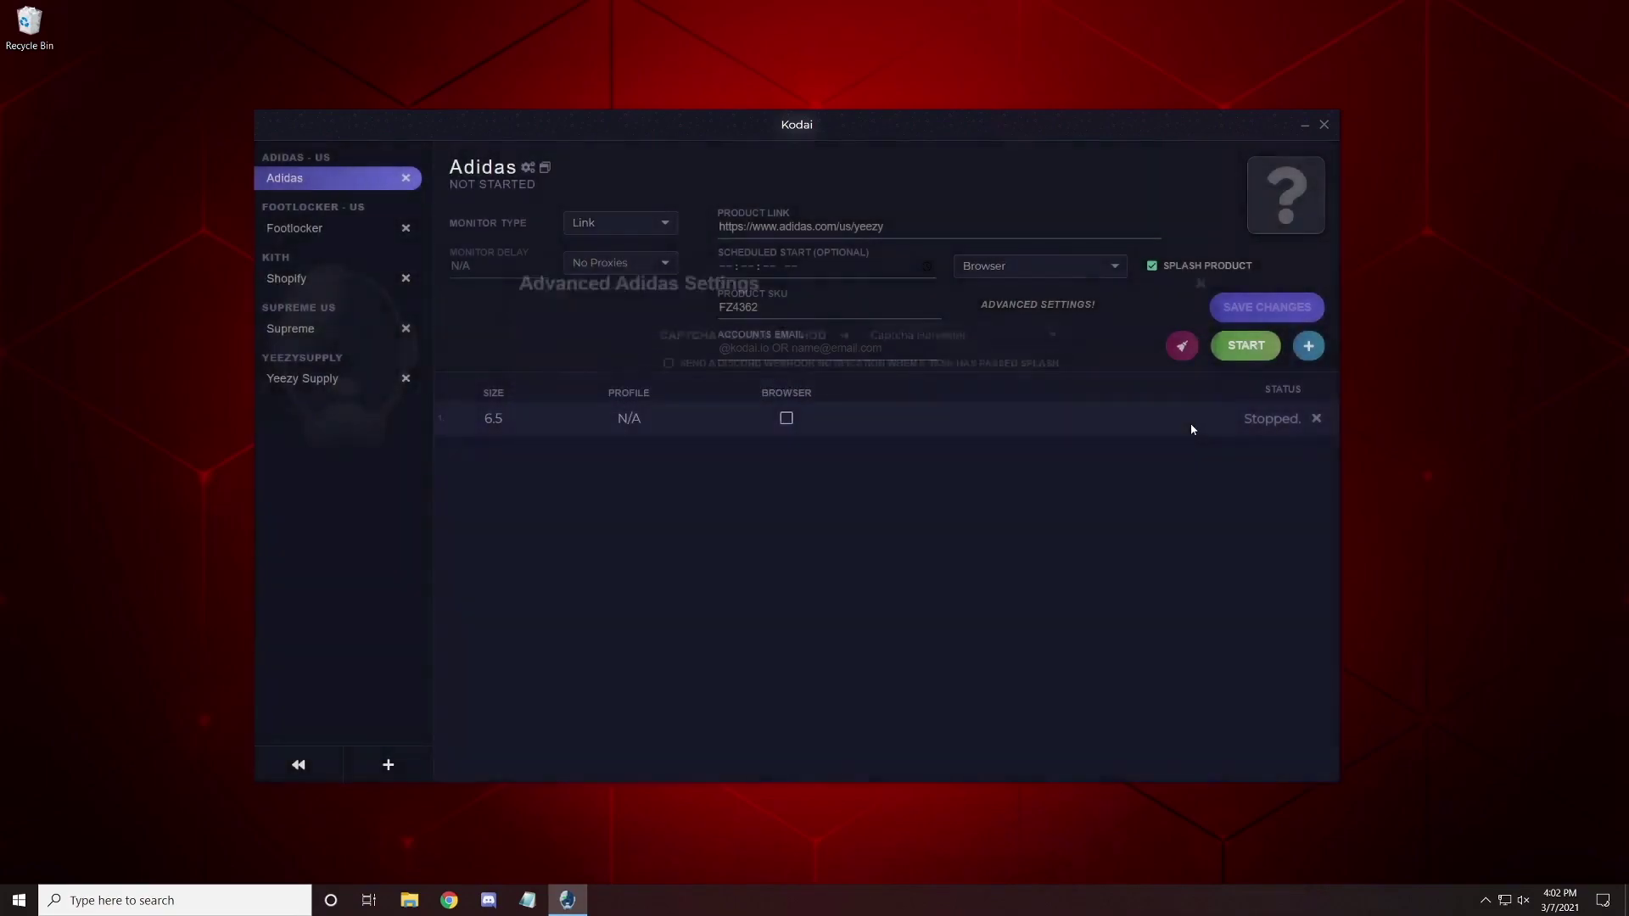
click(1111, 272)
click(1113, 272)
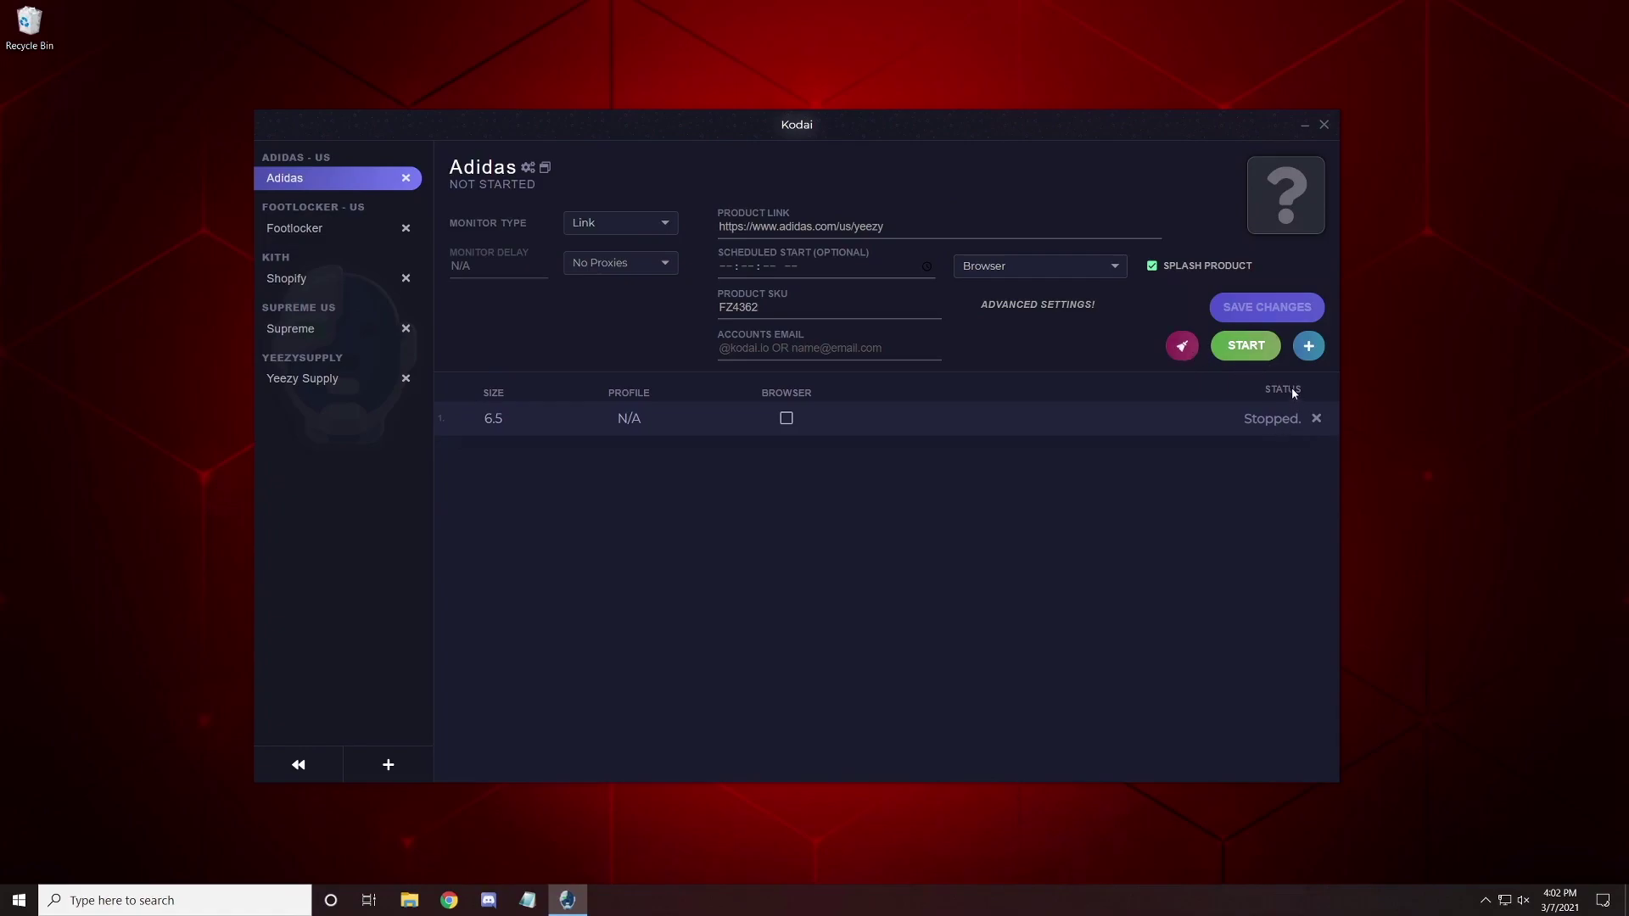
Start a new Adidas task, browse its sizes, cancel it, and switch to the Footlocker release.
click(1309, 346)
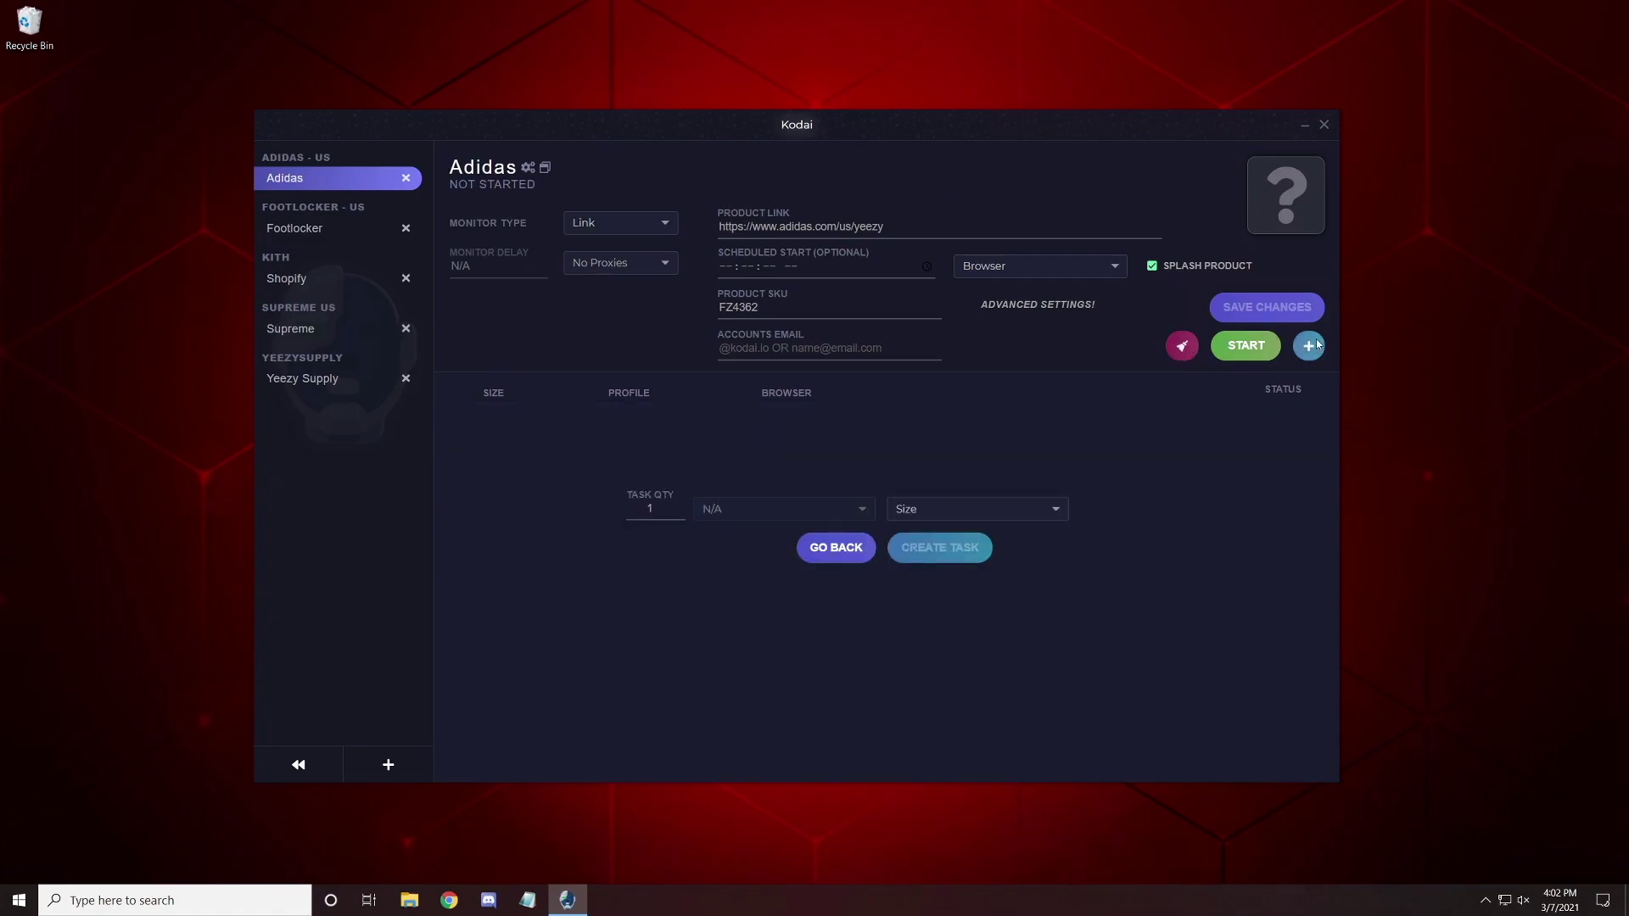
click(914, 506)
click(929, 550)
click(823, 554)
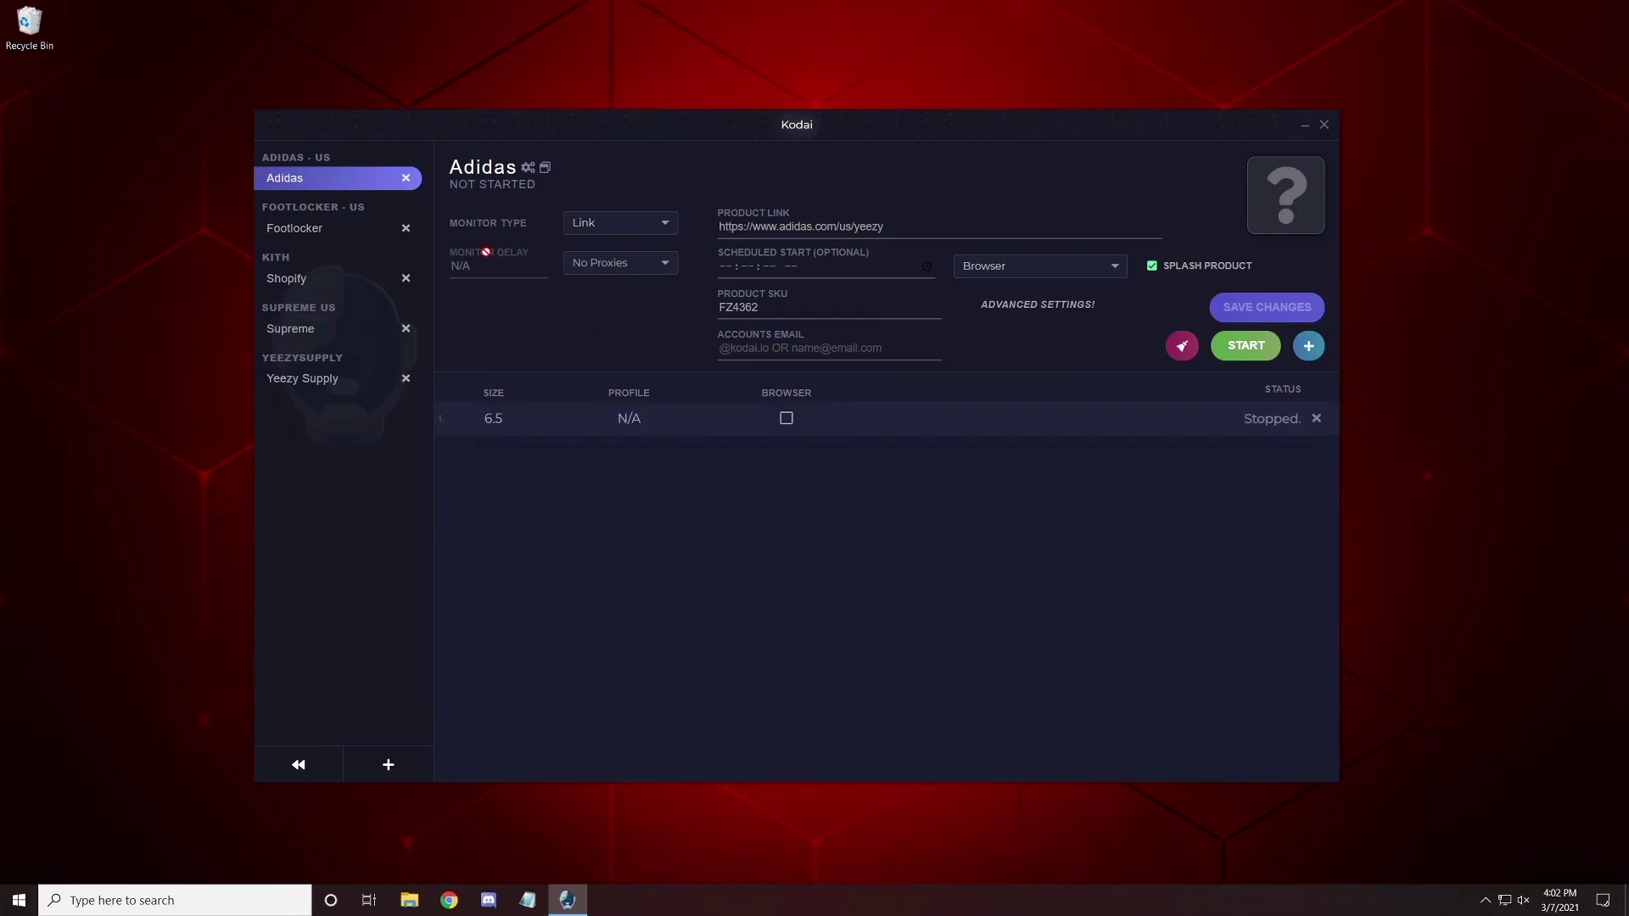
click(340, 236)
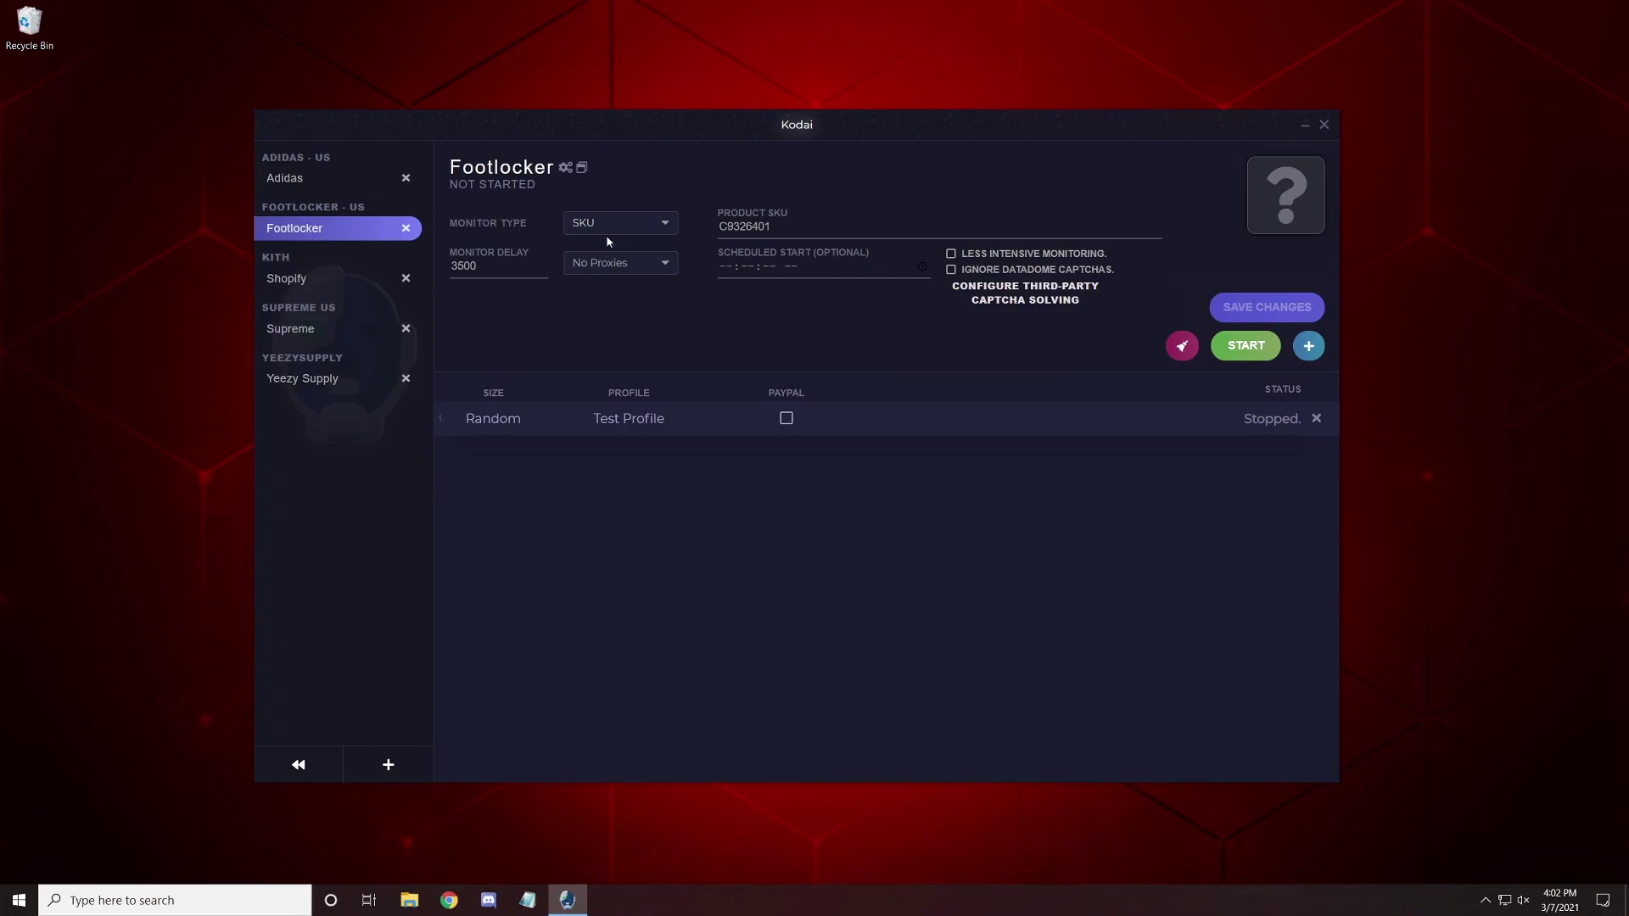
Select the Footlocker SKU C9326401 and bring up the Configure Third-Party Captcha Solving dialog.
double_click(743, 227)
click(1018, 297)
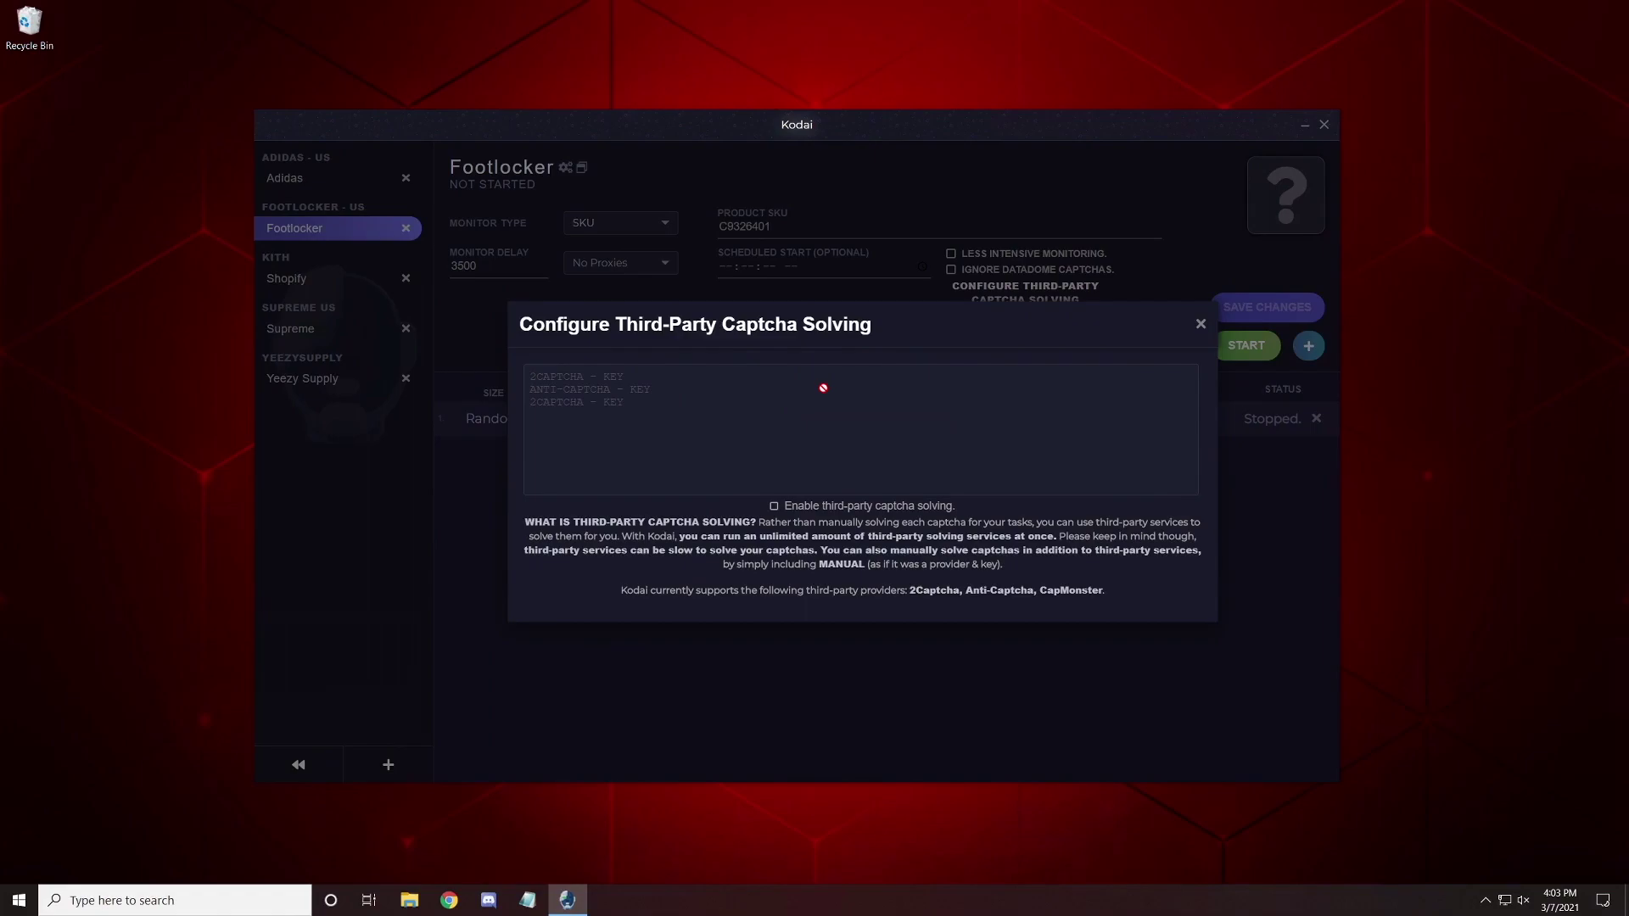
Close the captcha dialog, toggle PayPal on and off, then start and stop the Footlocker task.
click(1201, 325)
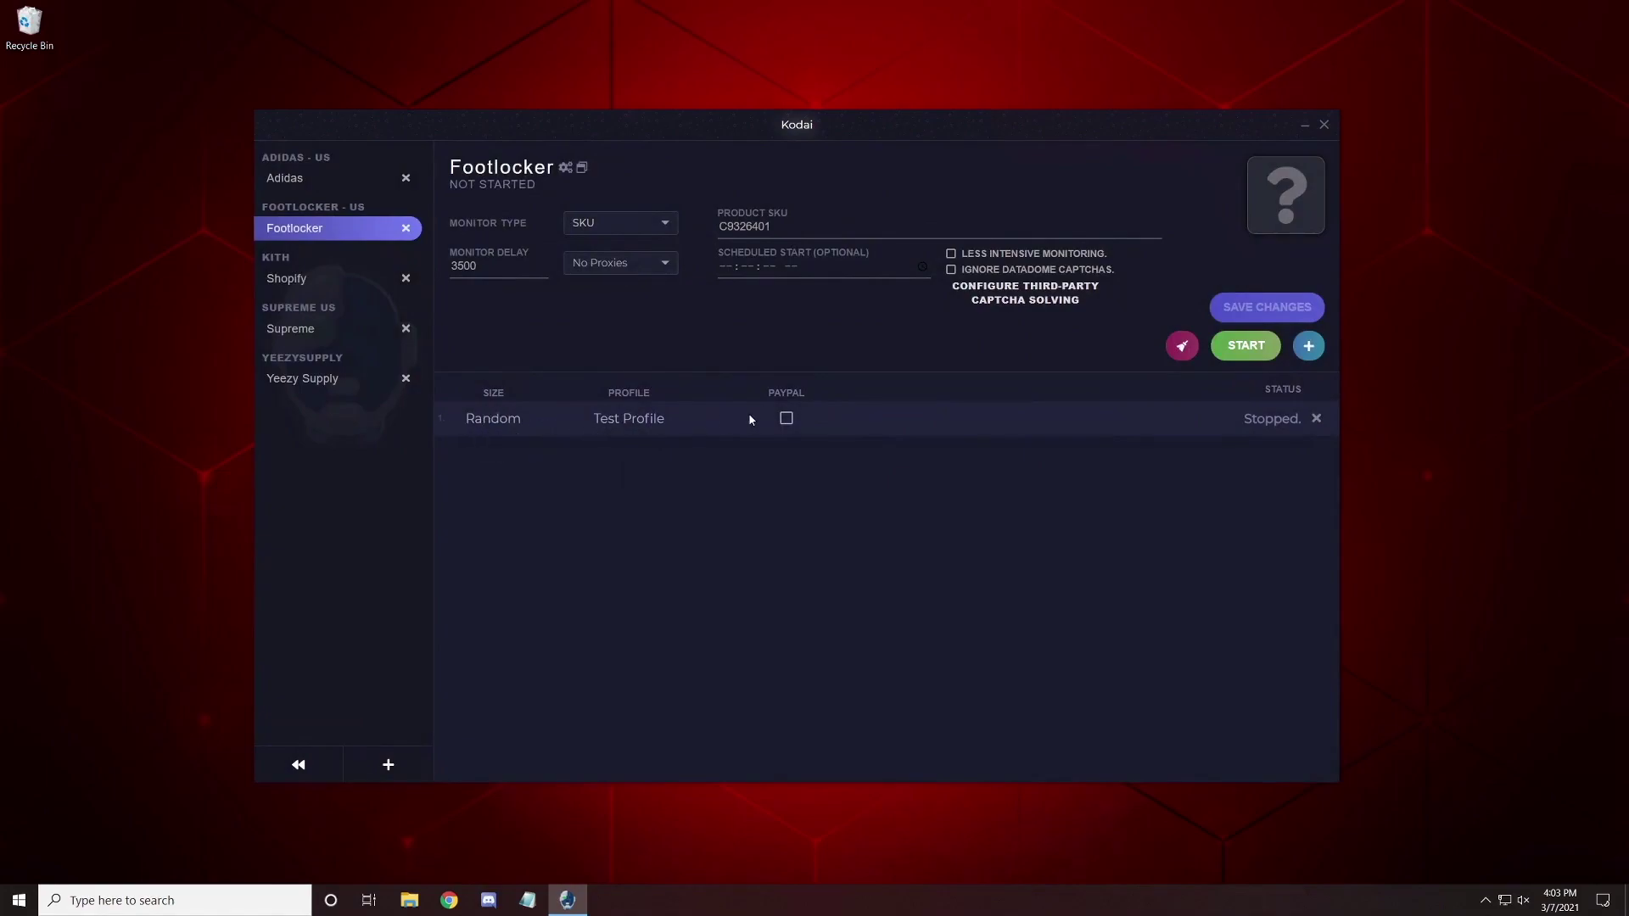
click(788, 423)
click(789, 424)
click(1246, 345)
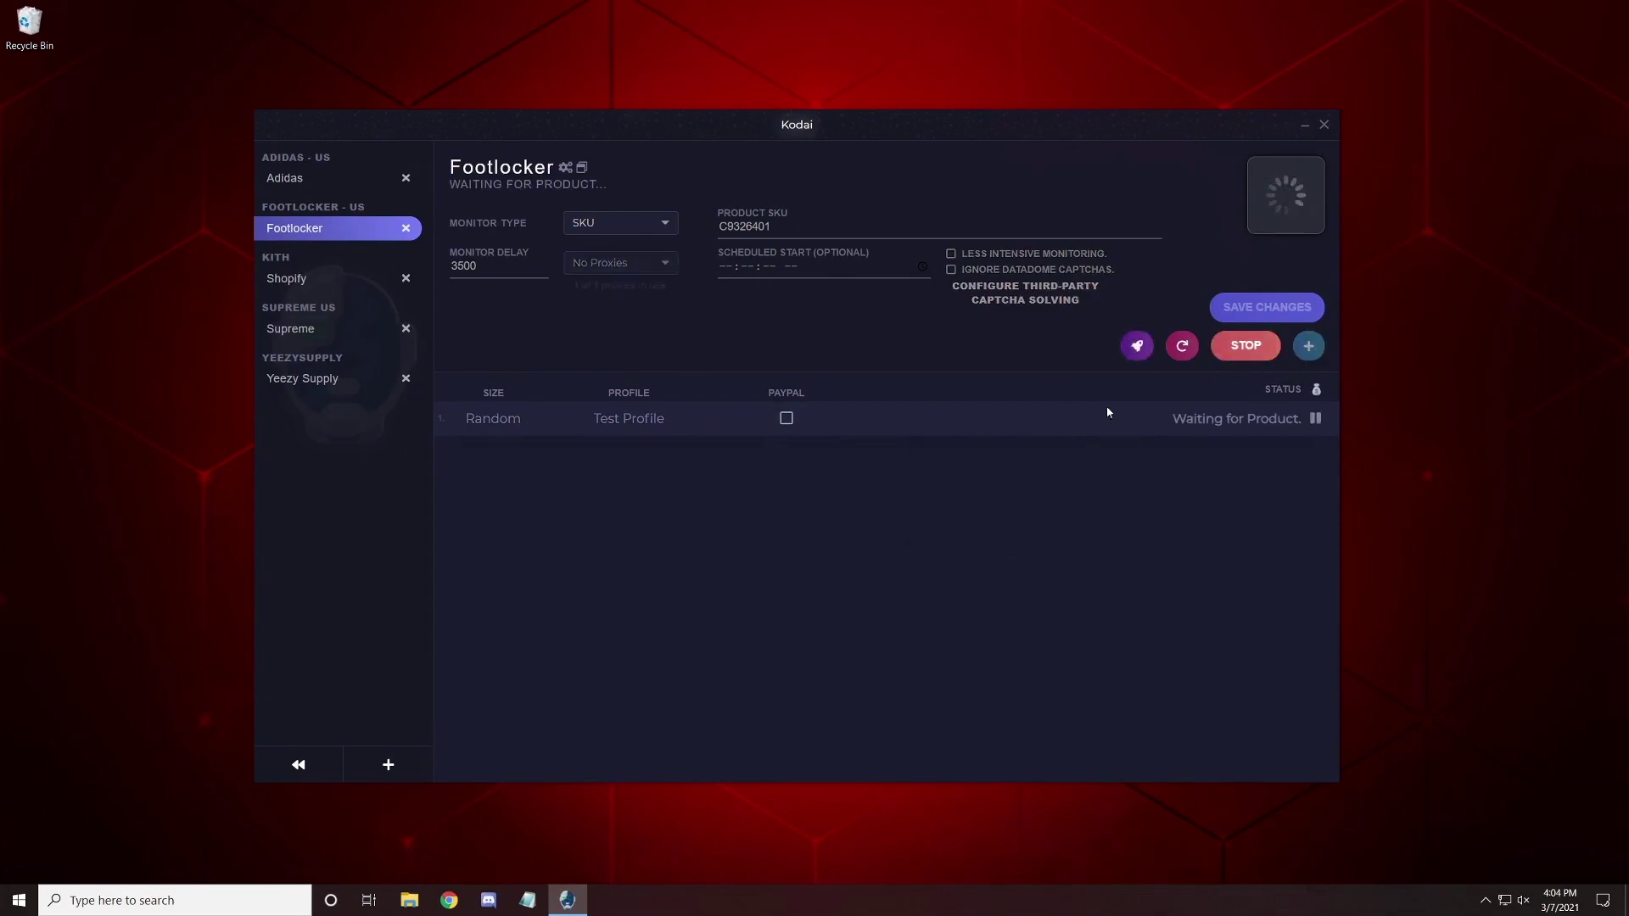
click(1246, 347)
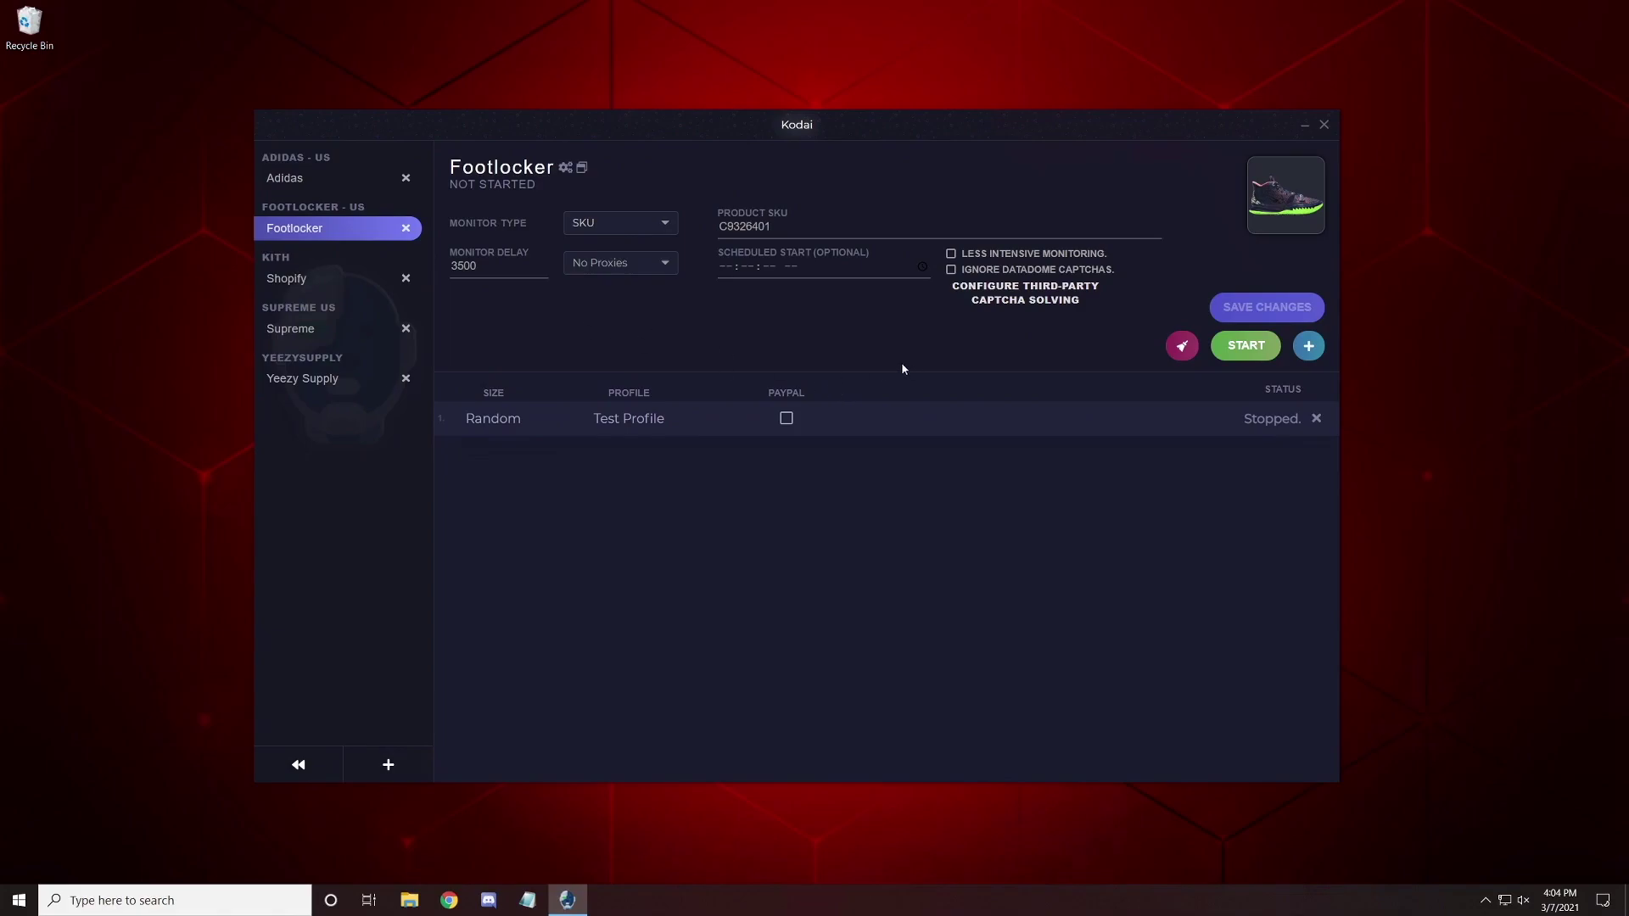
Open the Kith Shopify release and inspect Variant monitoring's product variants and bulk-edit options.
click(284, 278)
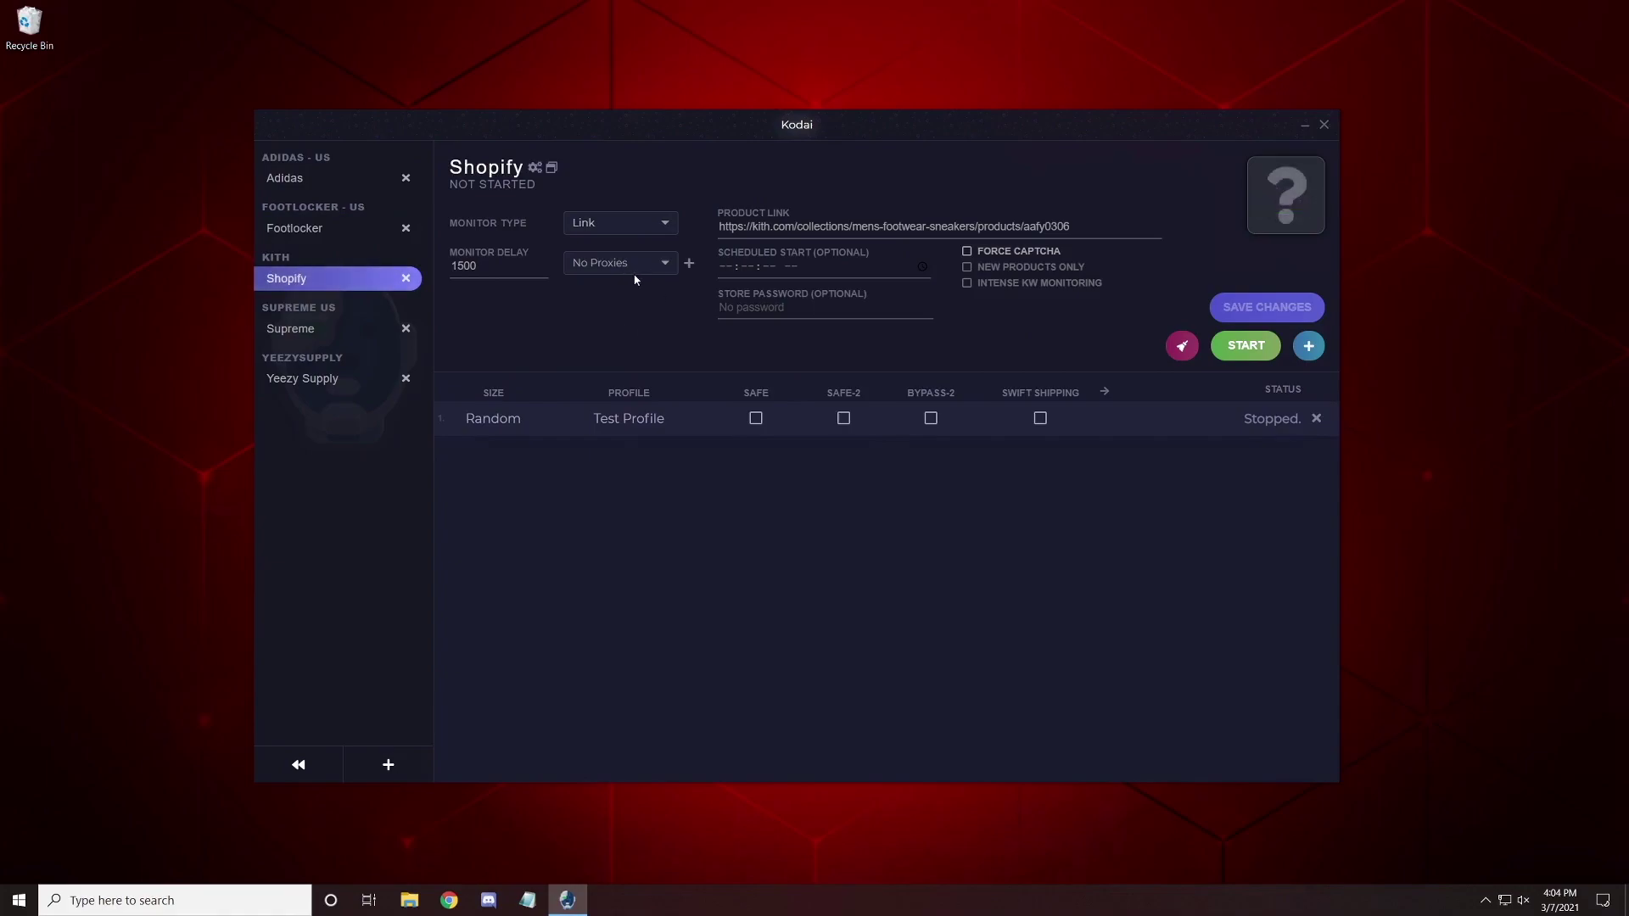
click(600, 226)
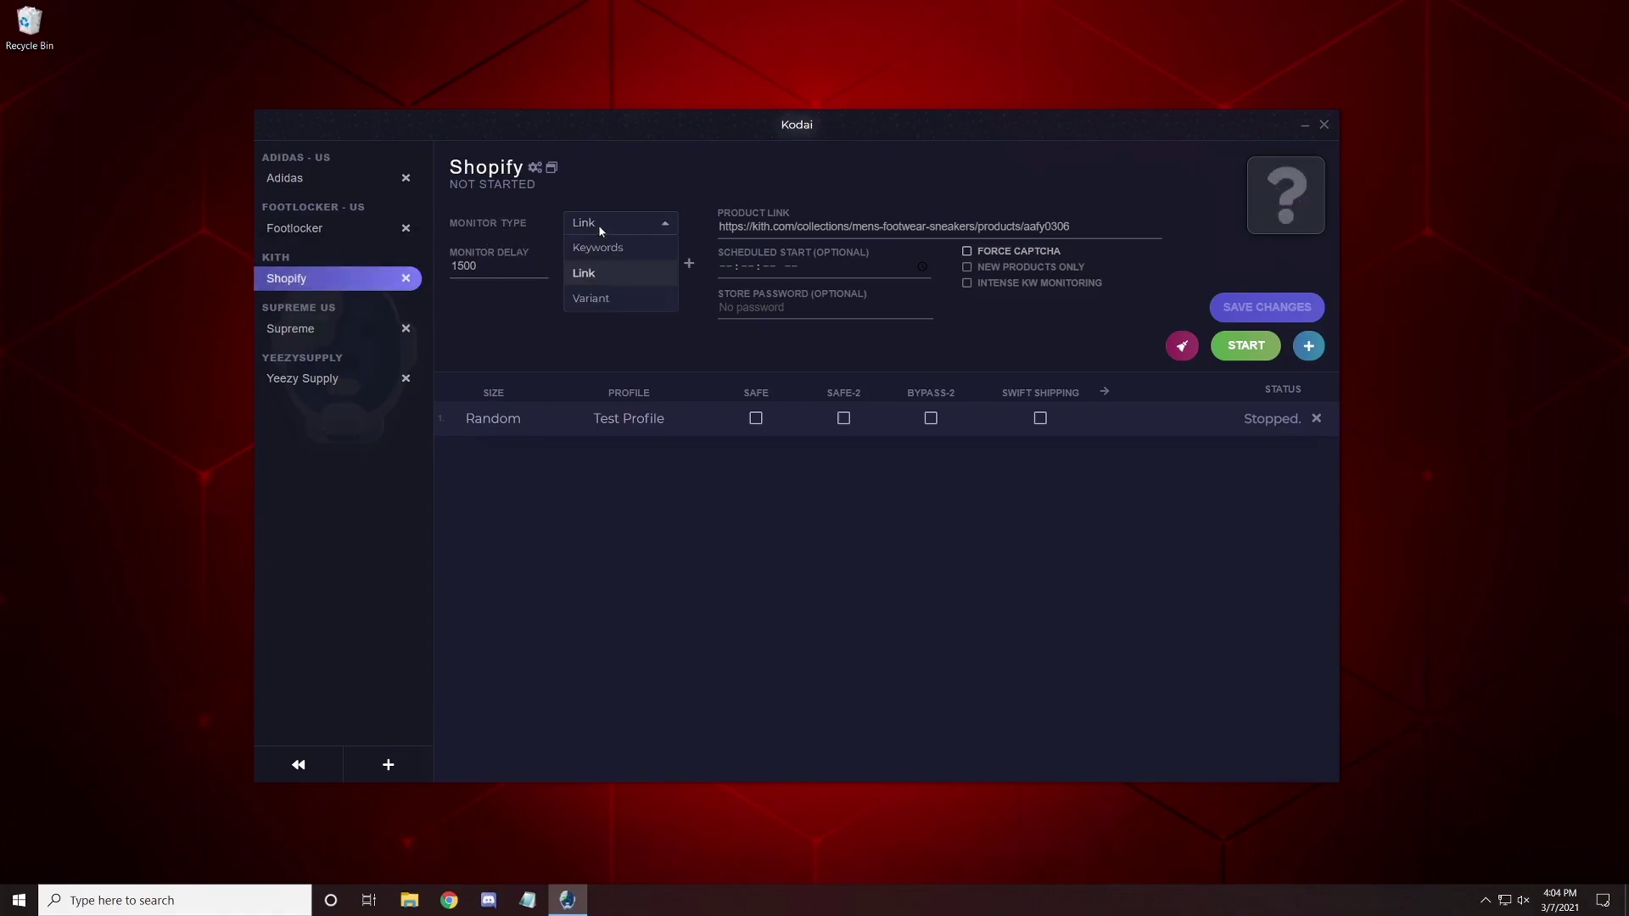
click(616, 307)
click(802, 223)
click(648, 367)
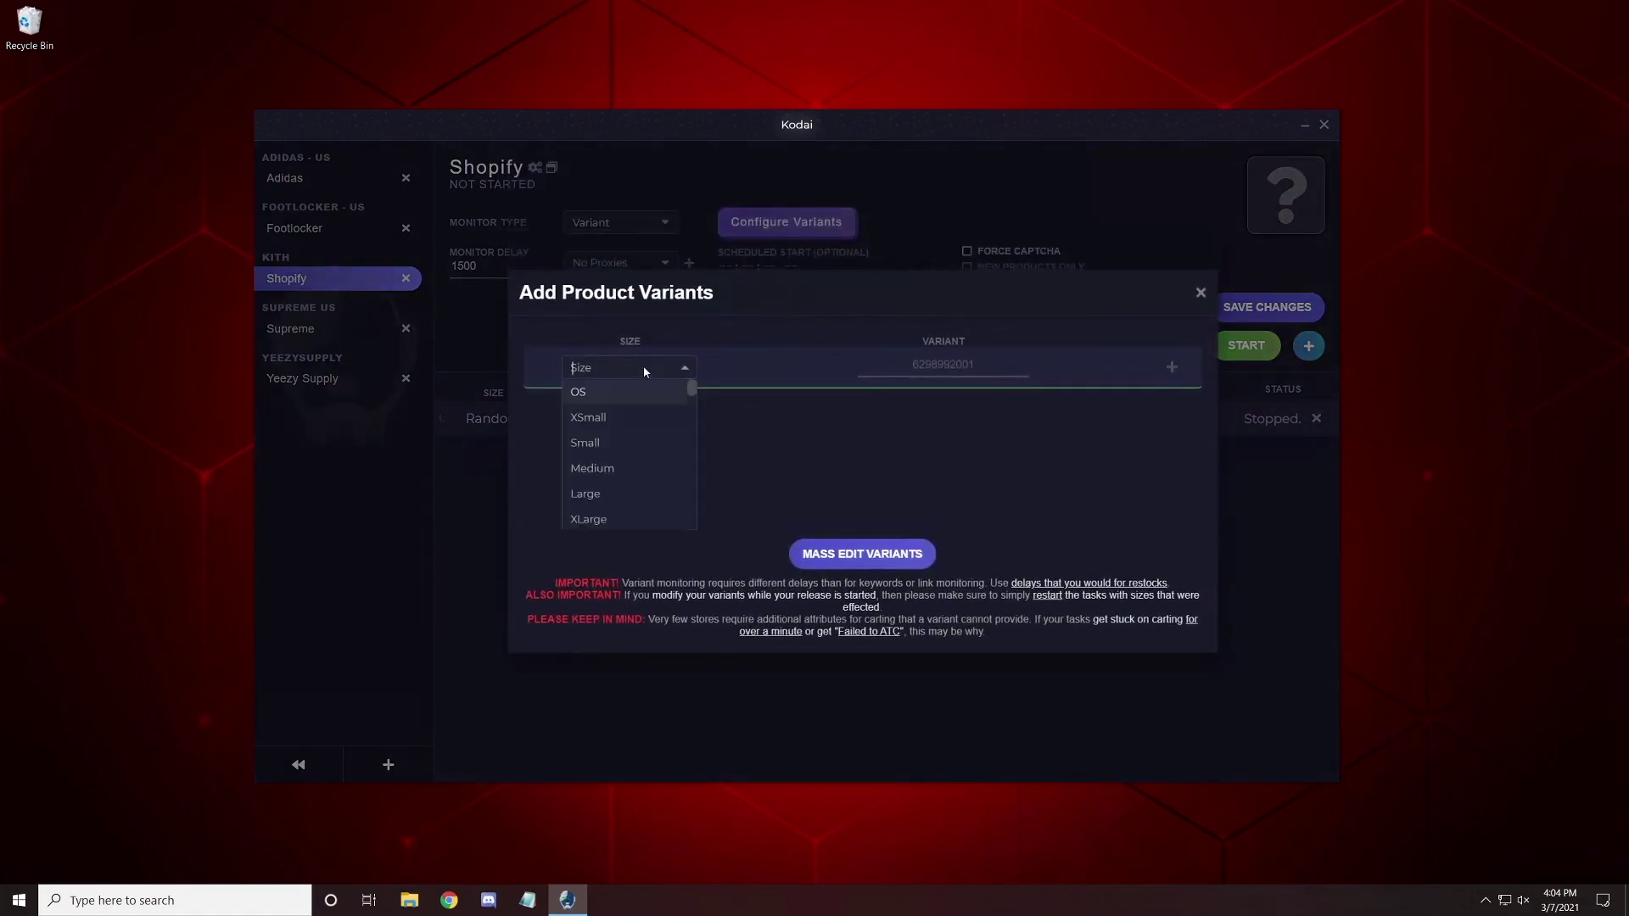
click(915, 367)
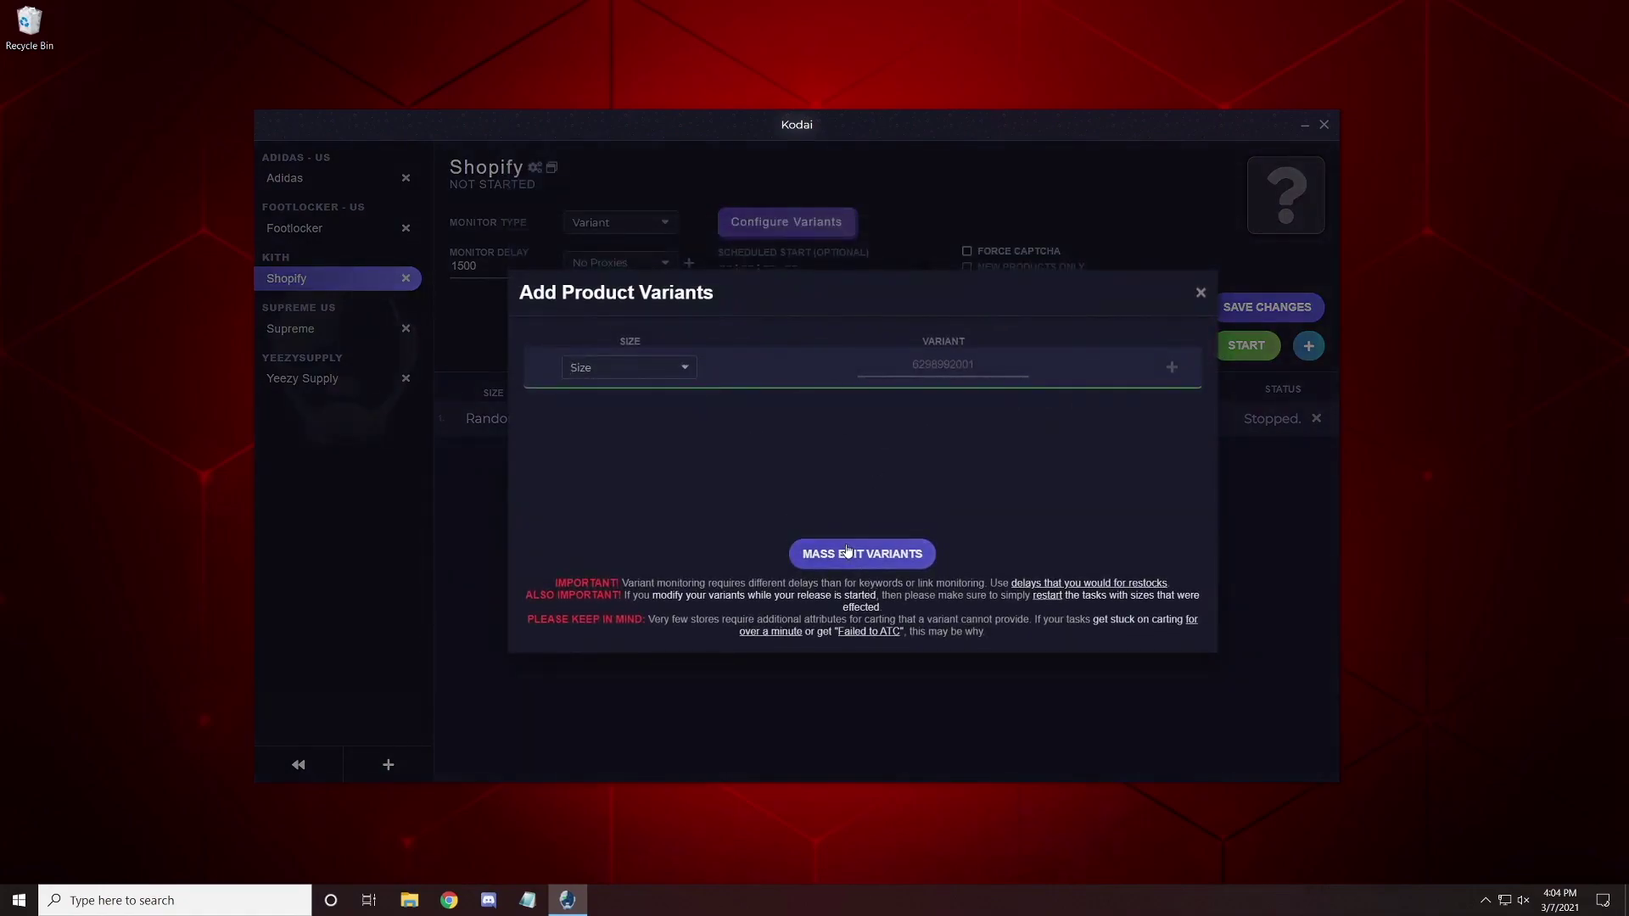
click(862, 554)
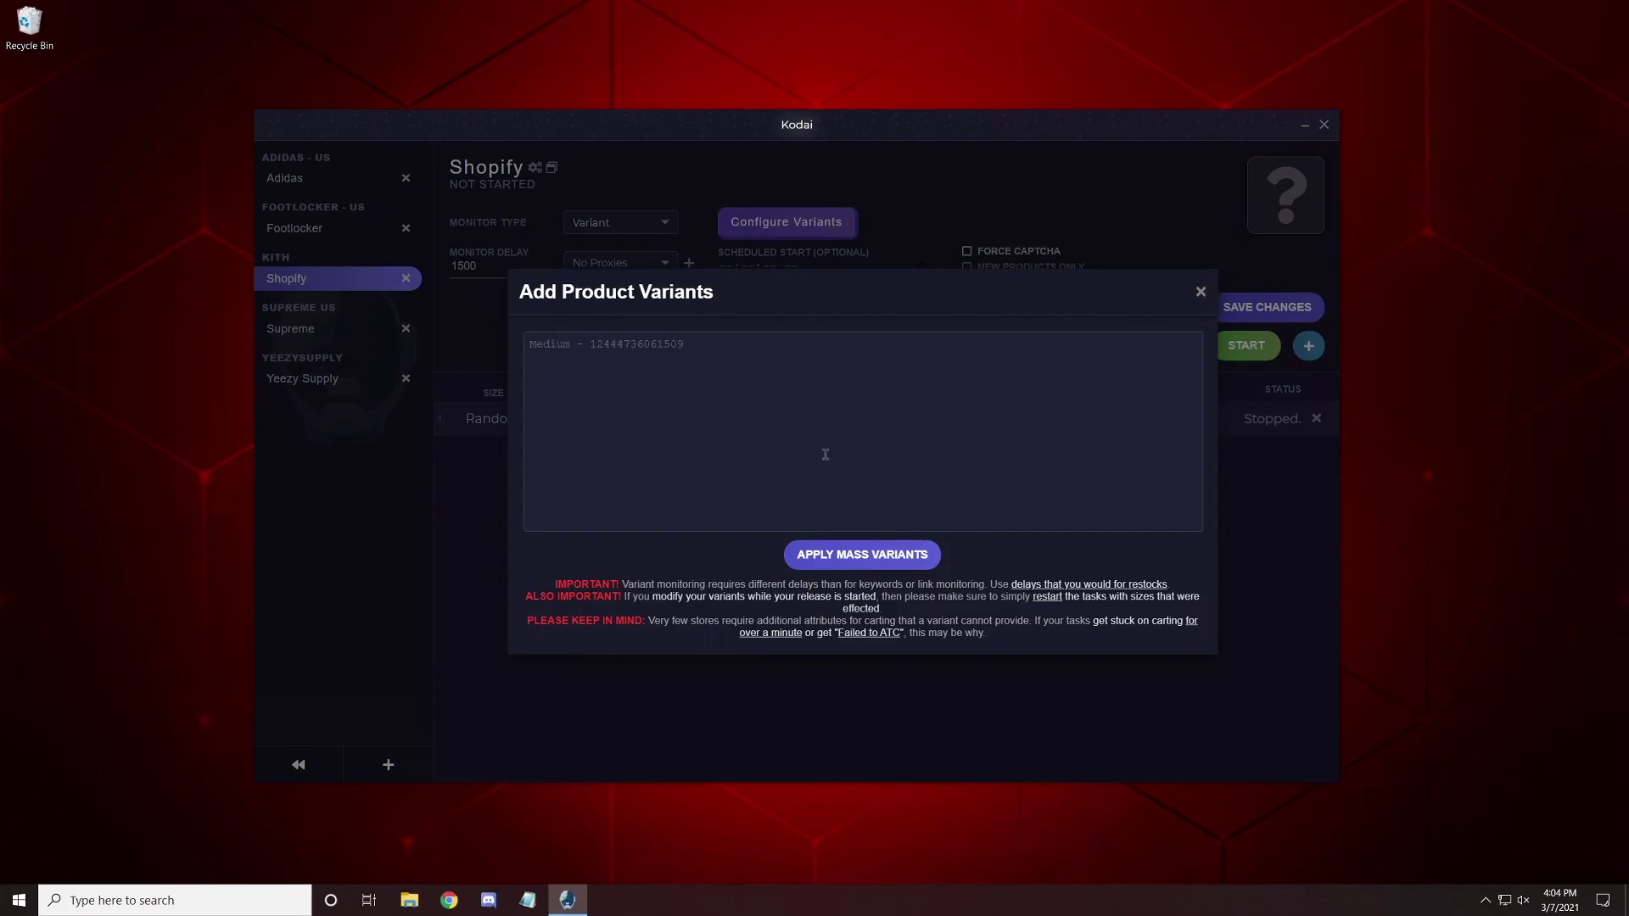
click(1201, 291)
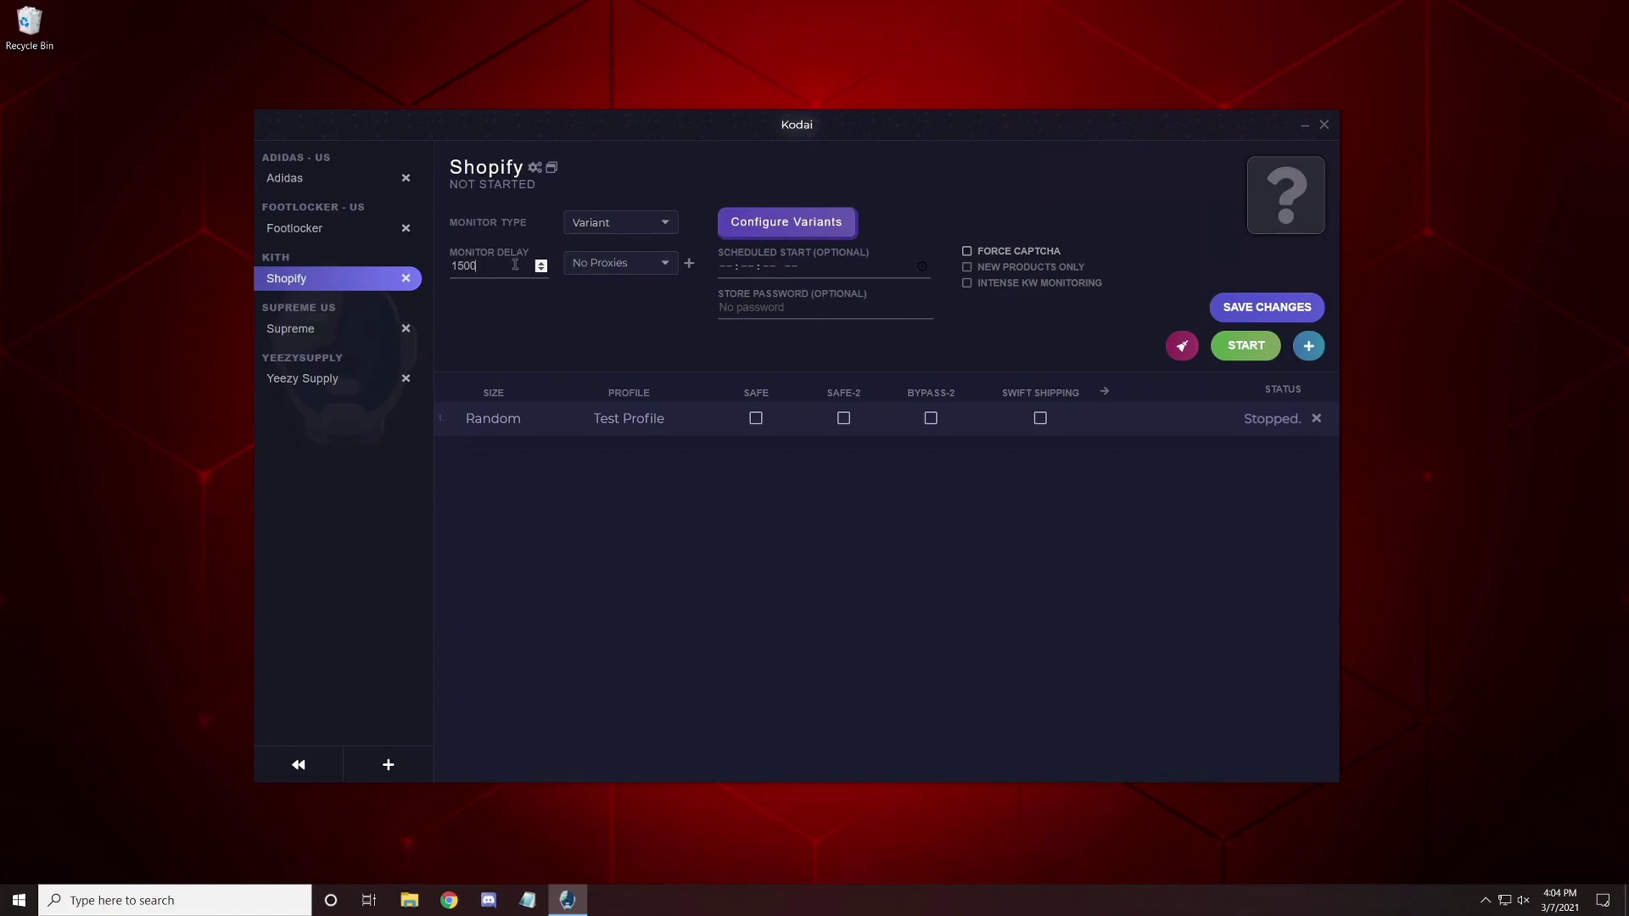
Switch the Kith monitor type through Keywords to Link, selecting the 1500 monitor delay.
click(630, 230)
click(618, 247)
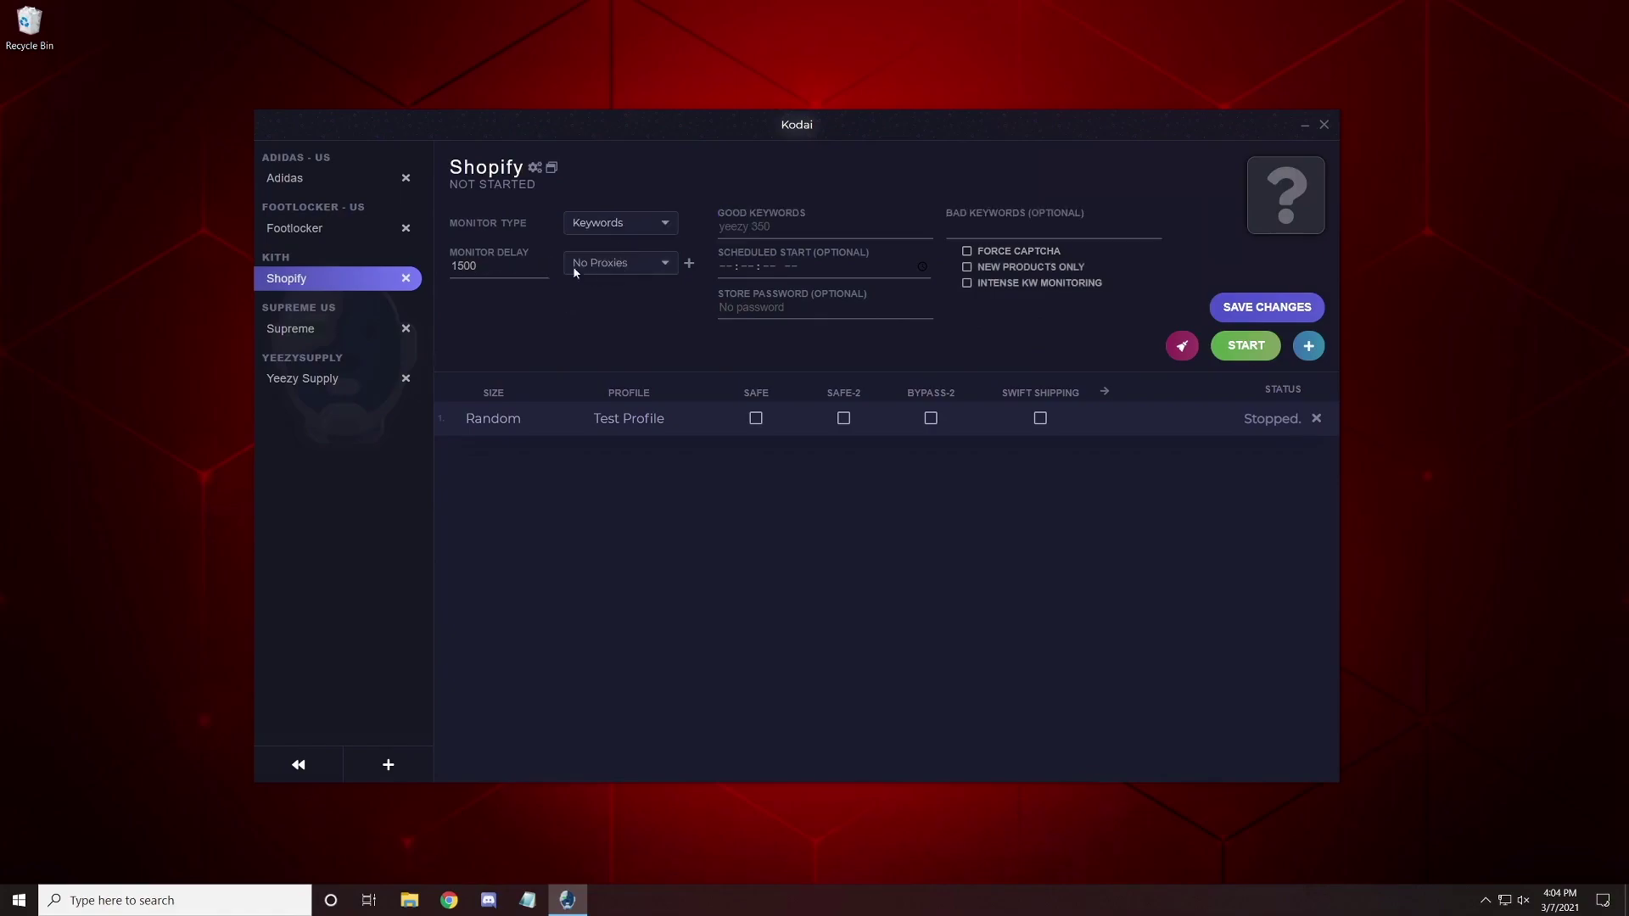
double_click(488, 269)
click(655, 225)
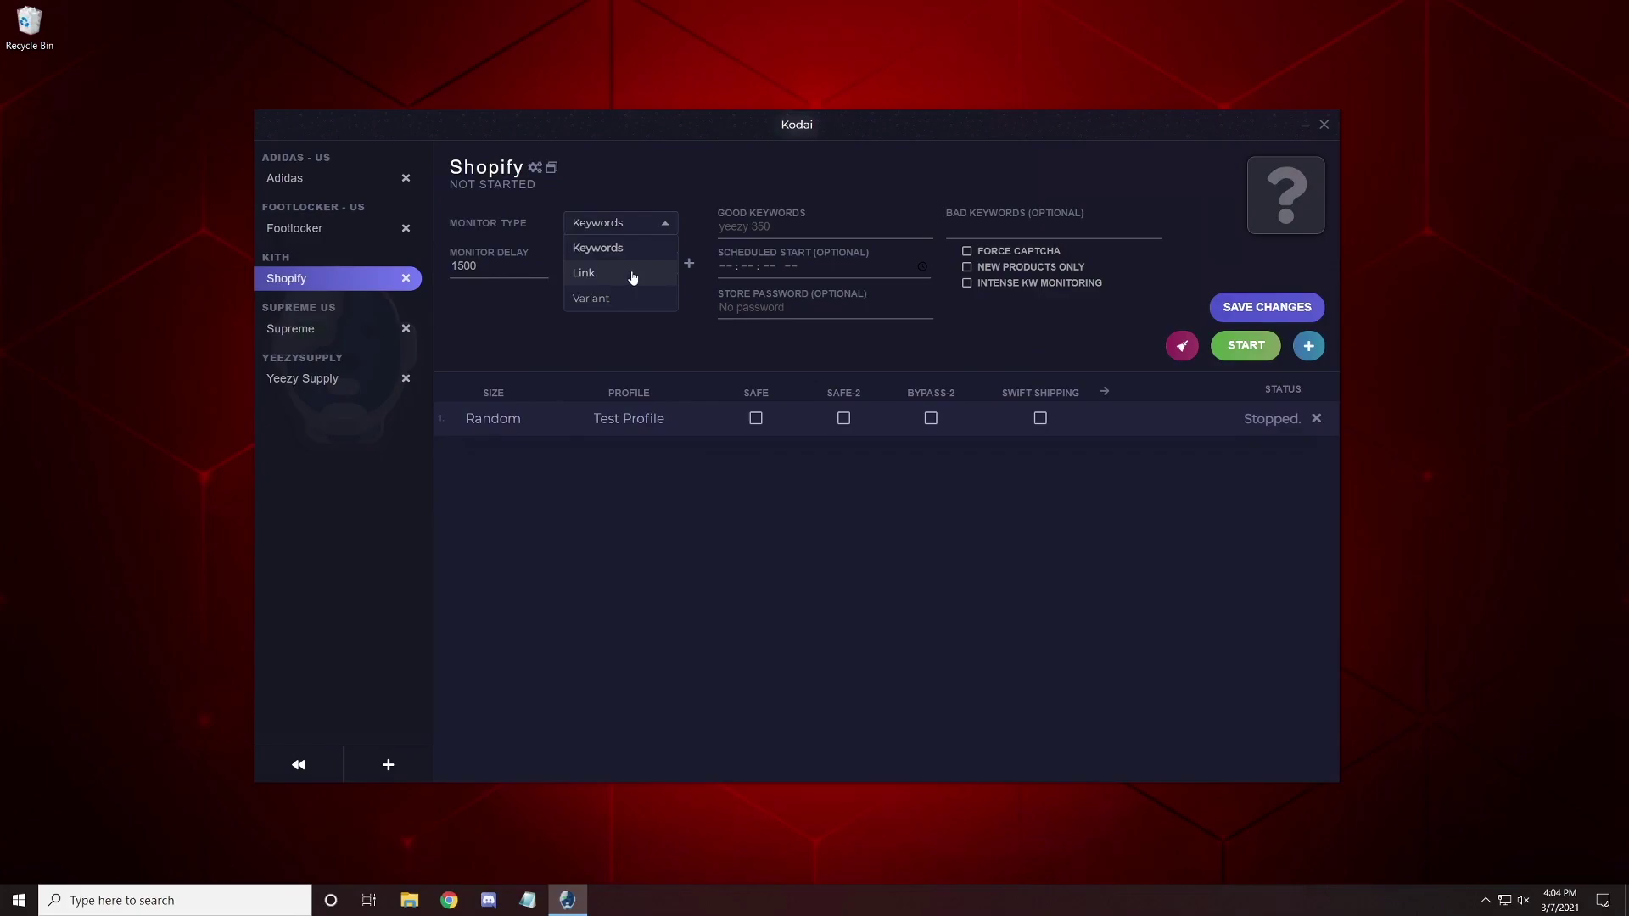
click(633, 273)
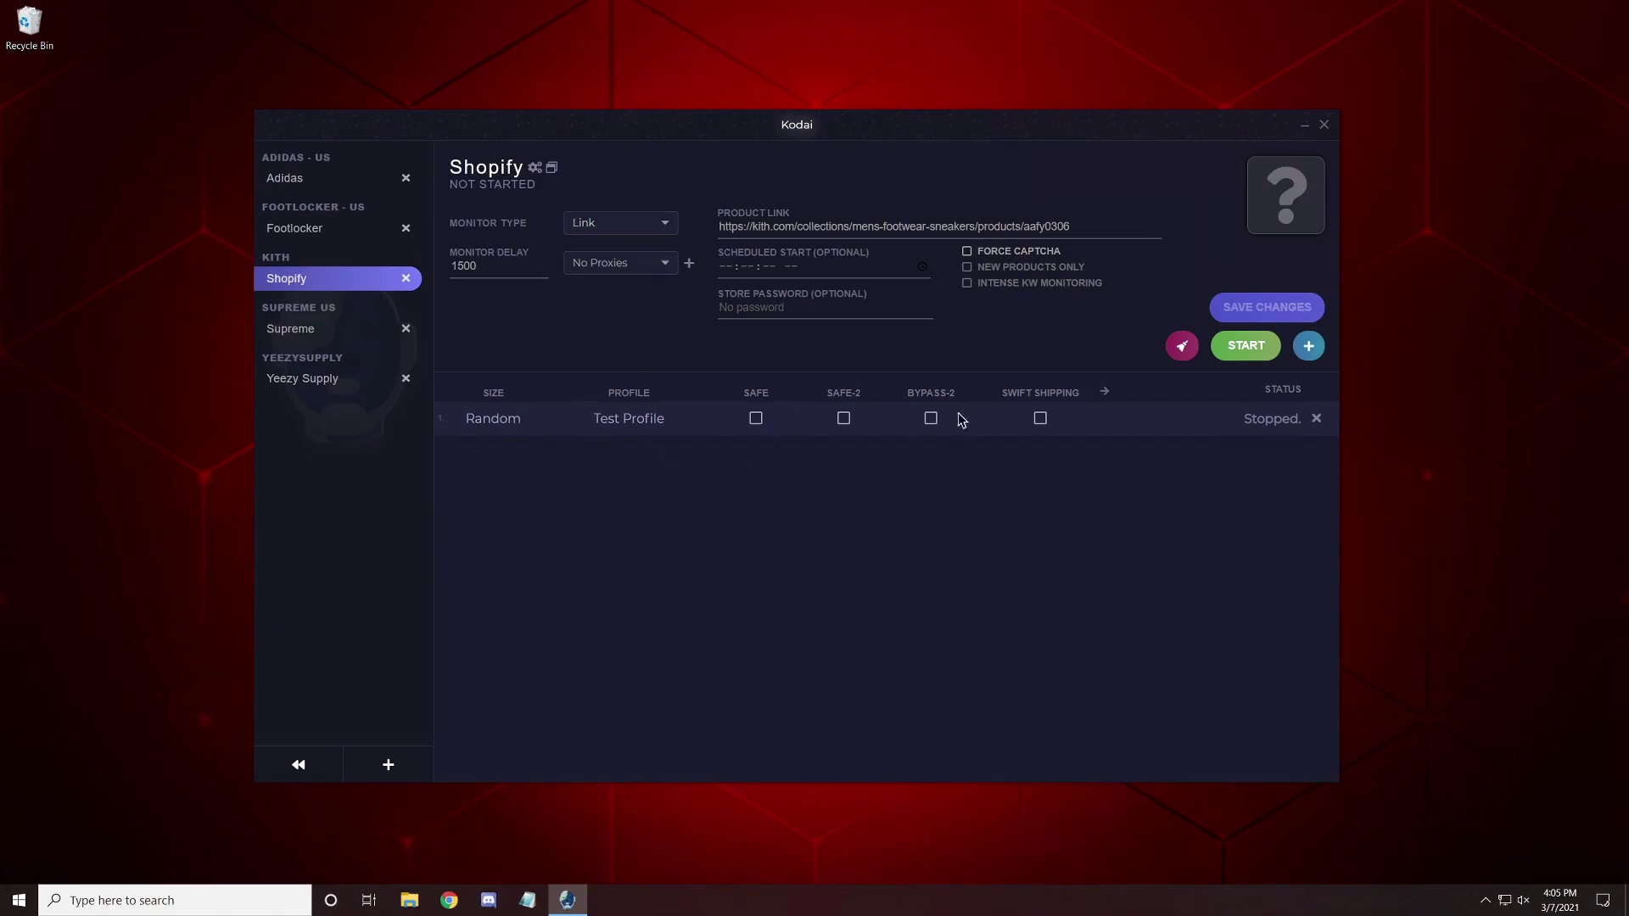
Cancel a new Kith task, browse the task columns, then start and stop the run.
click(1308, 352)
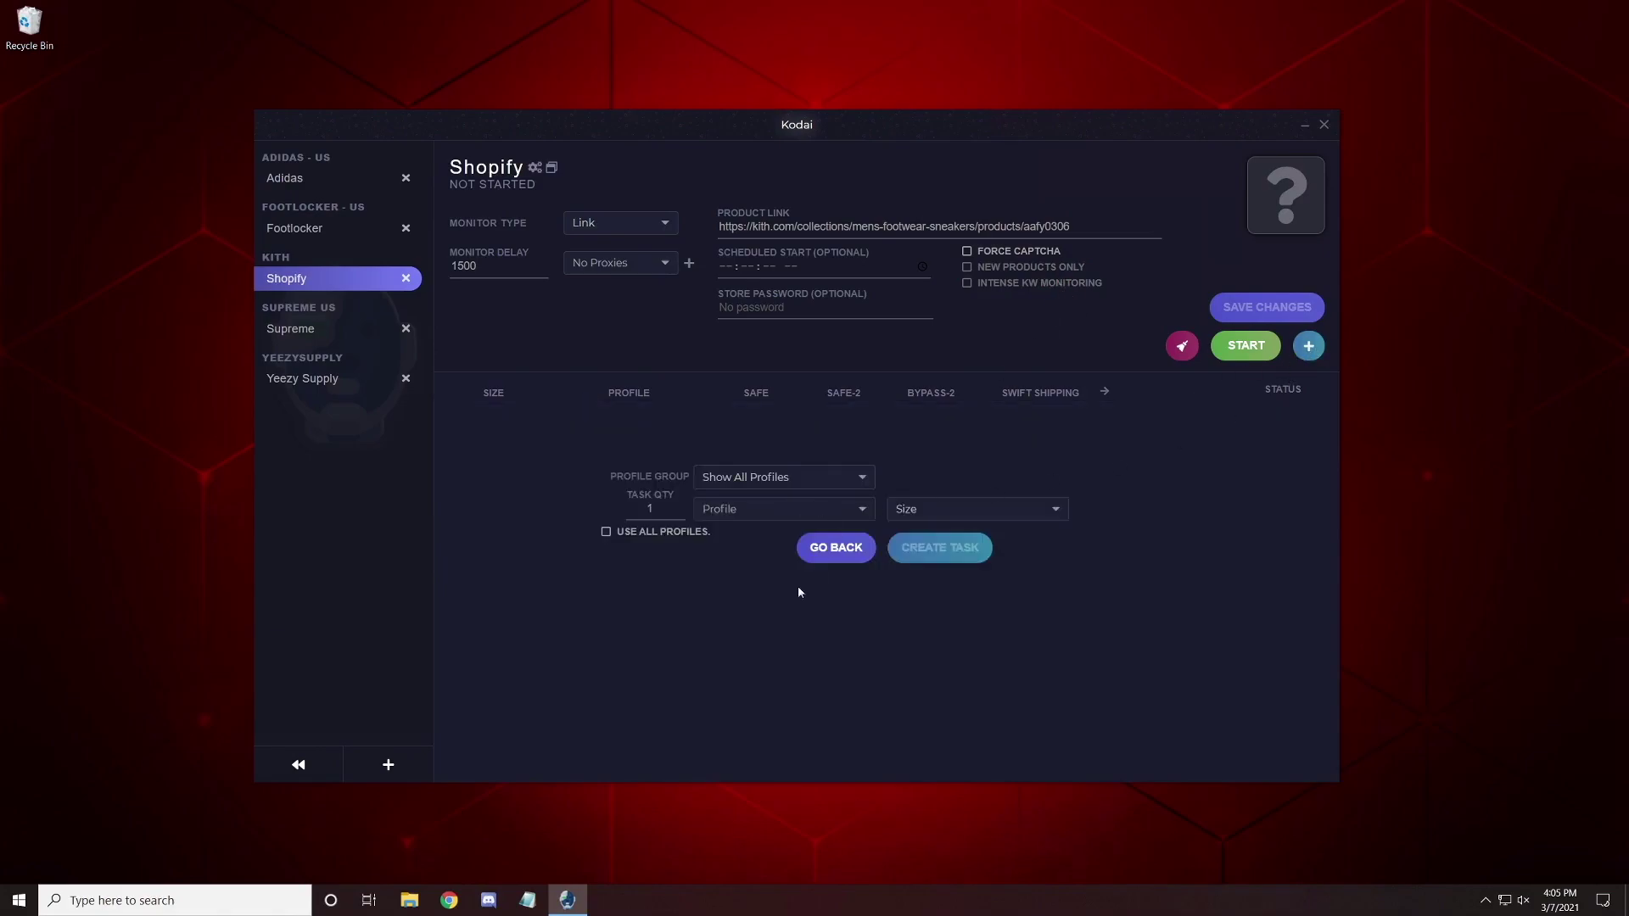
click(848, 558)
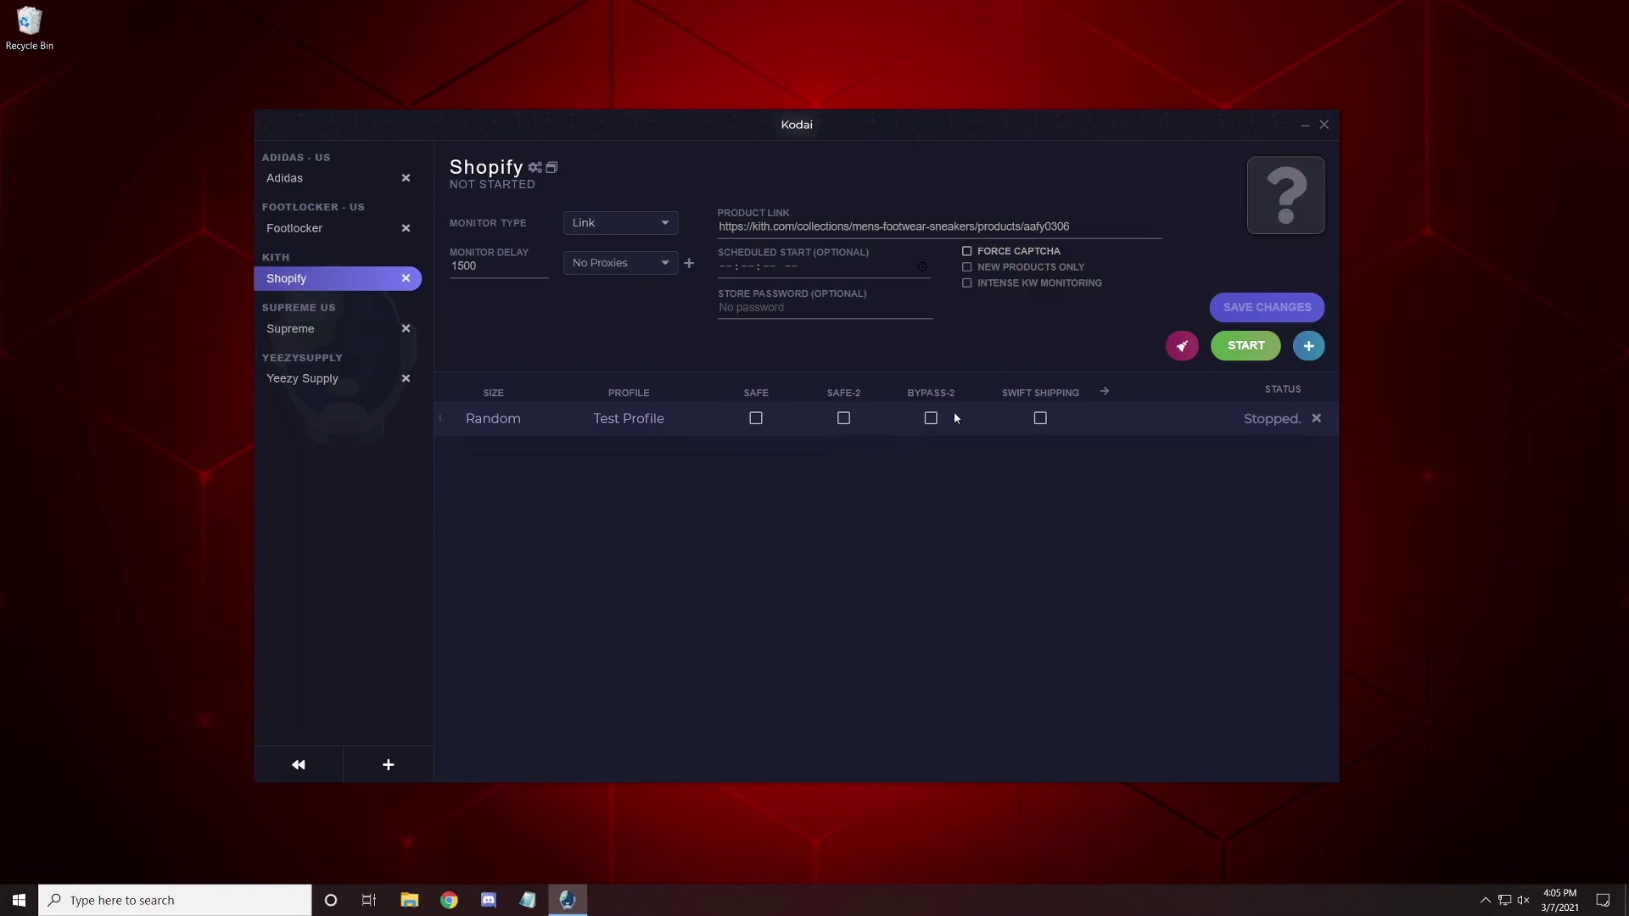
click(1104, 391)
click(709, 393)
click(1244, 348)
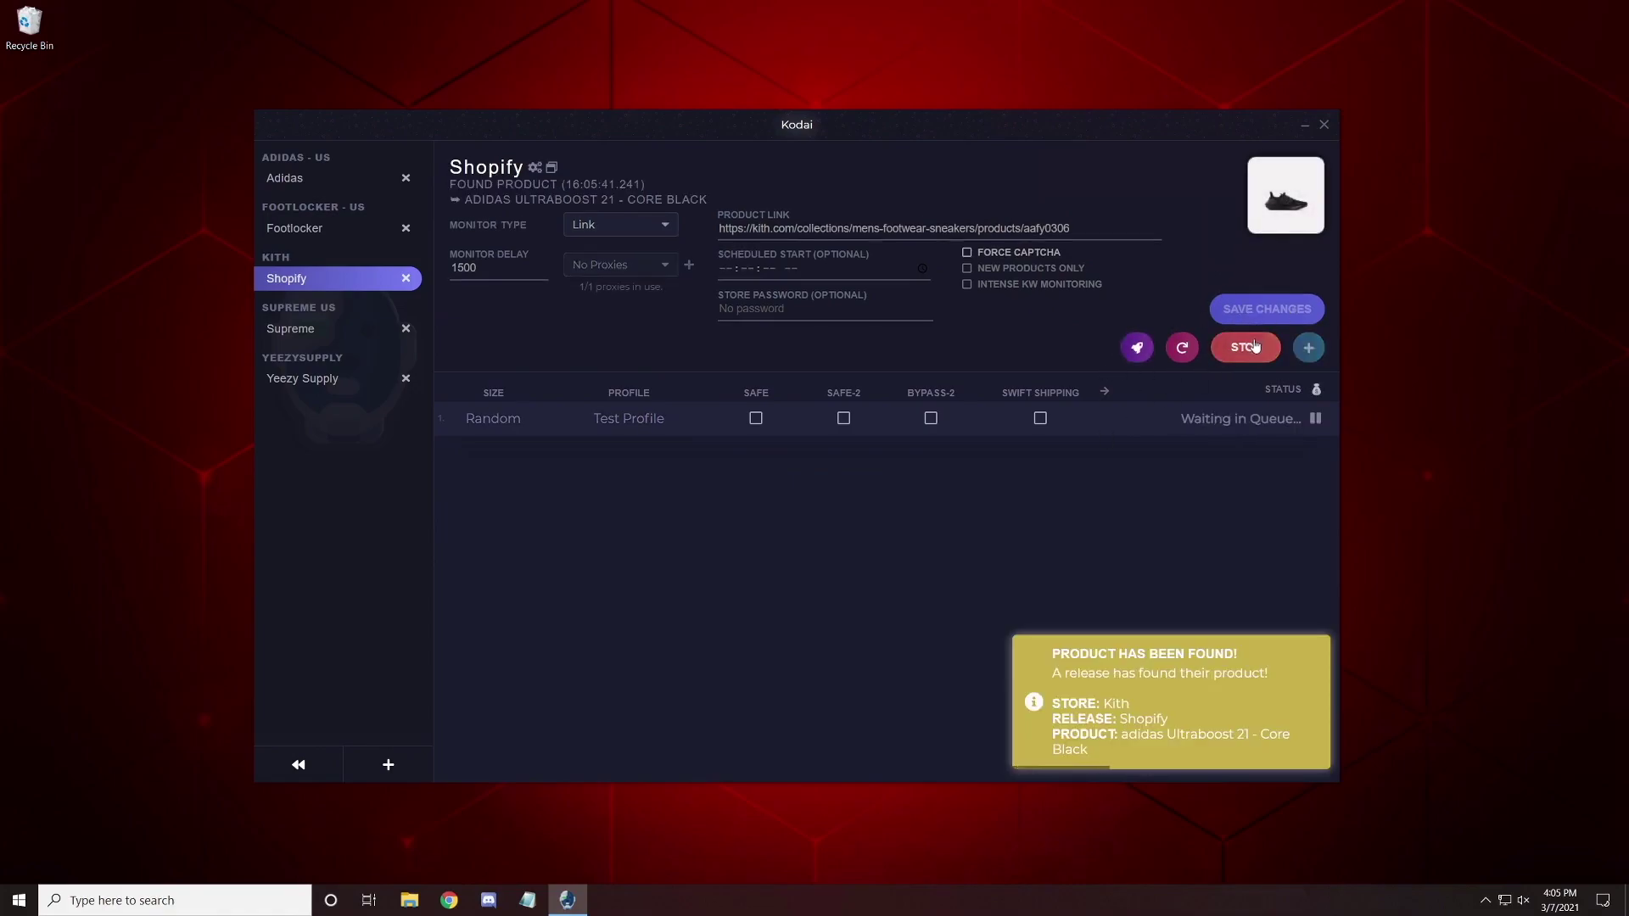
click(1254, 346)
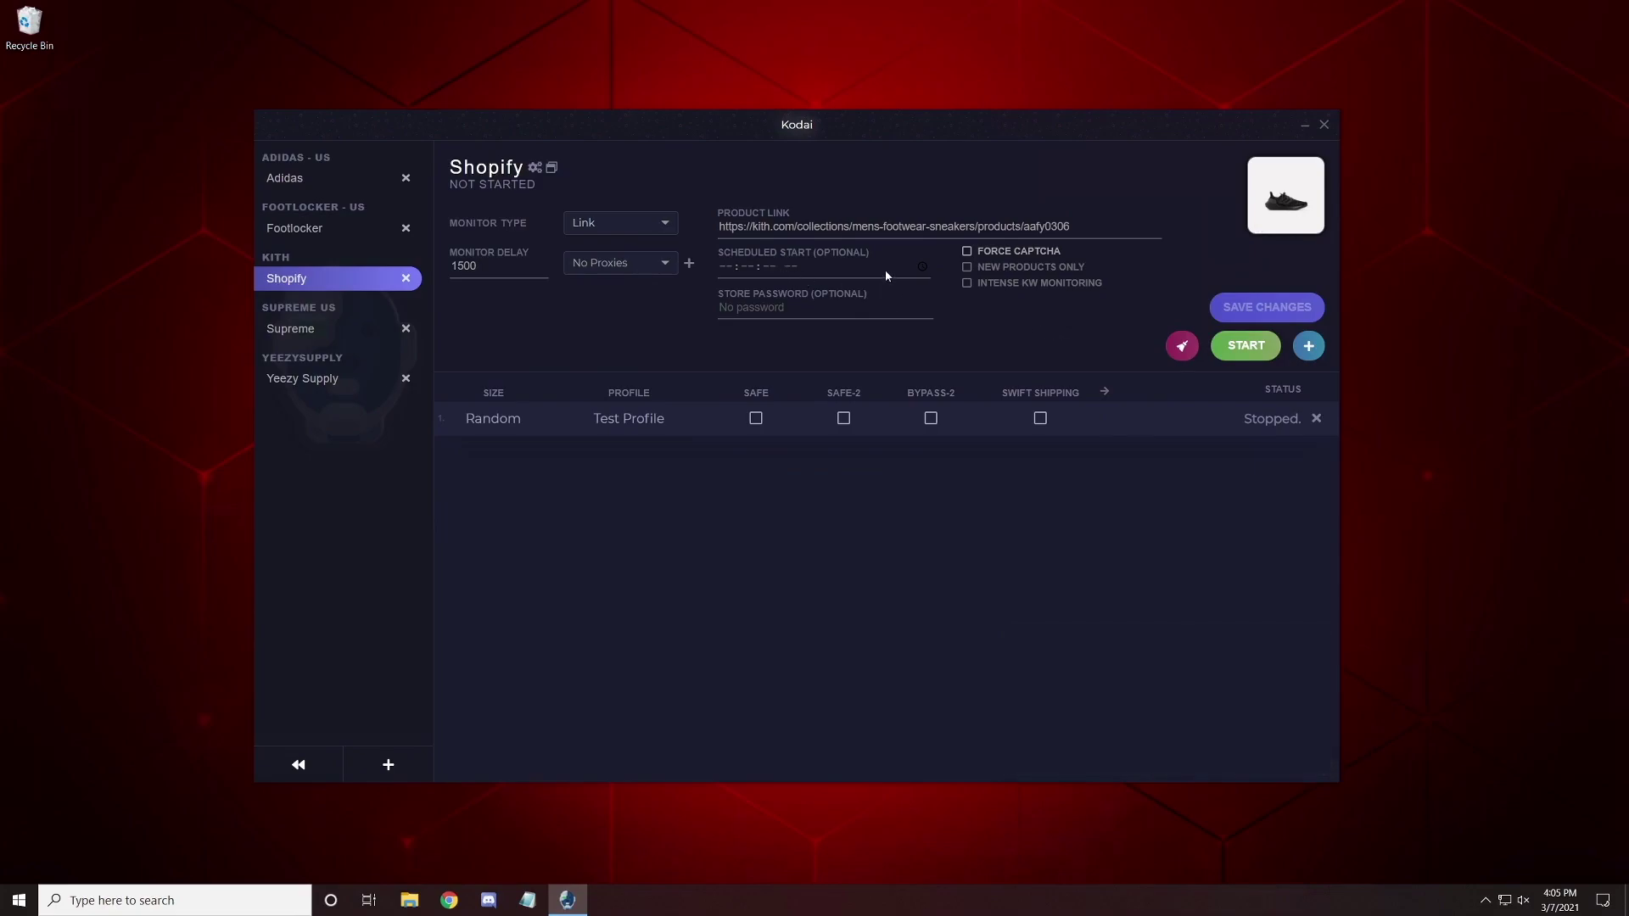
Open the Supreme release, keeping Keywords monitoring for 'dunk low' and the Shoes category.
click(321, 329)
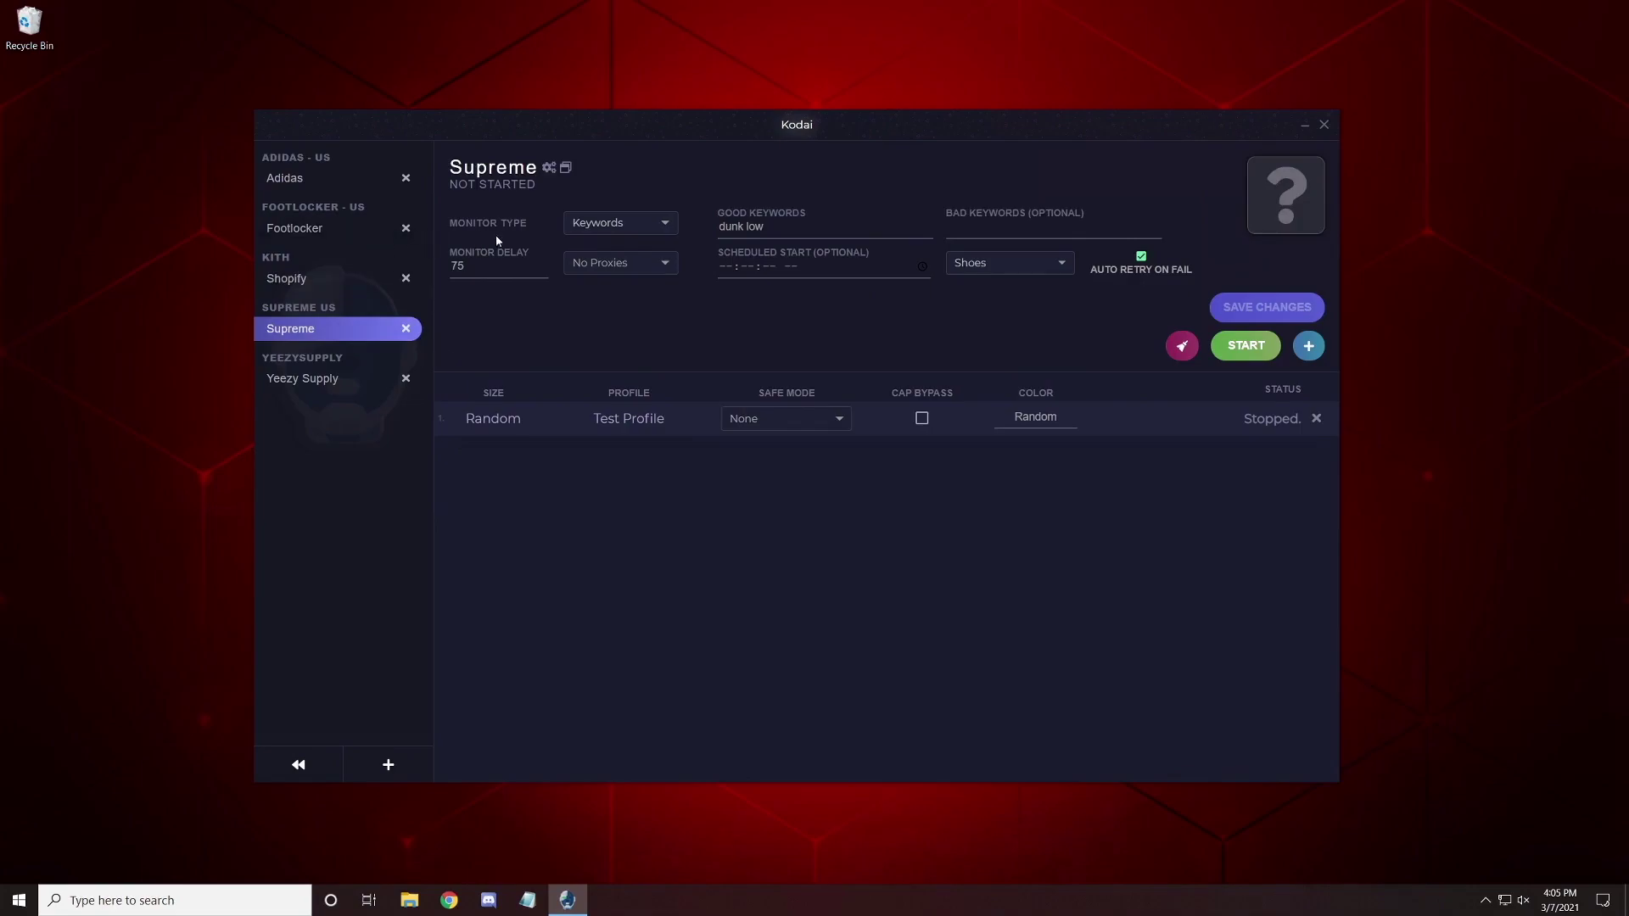
click(653, 227)
click(653, 228)
click(1044, 269)
click(1123, 305)
Cancel a new Supreme task and leave Safe Mode at None.
click(1305, 350)
click(813, 552)
click(834, 419)
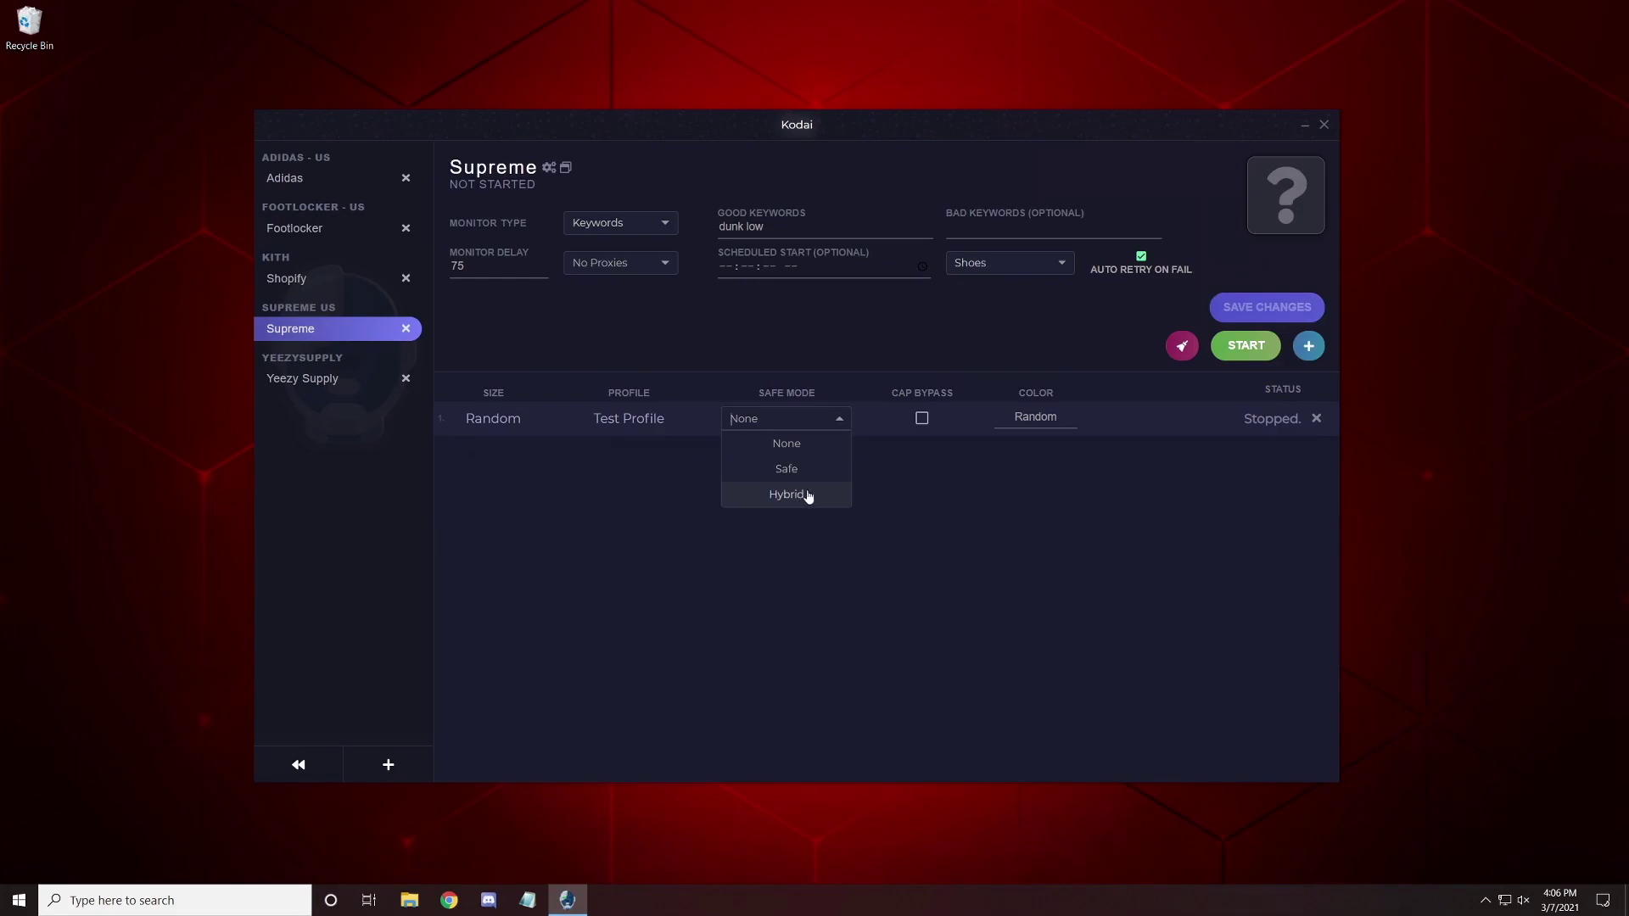
click(937, 445)
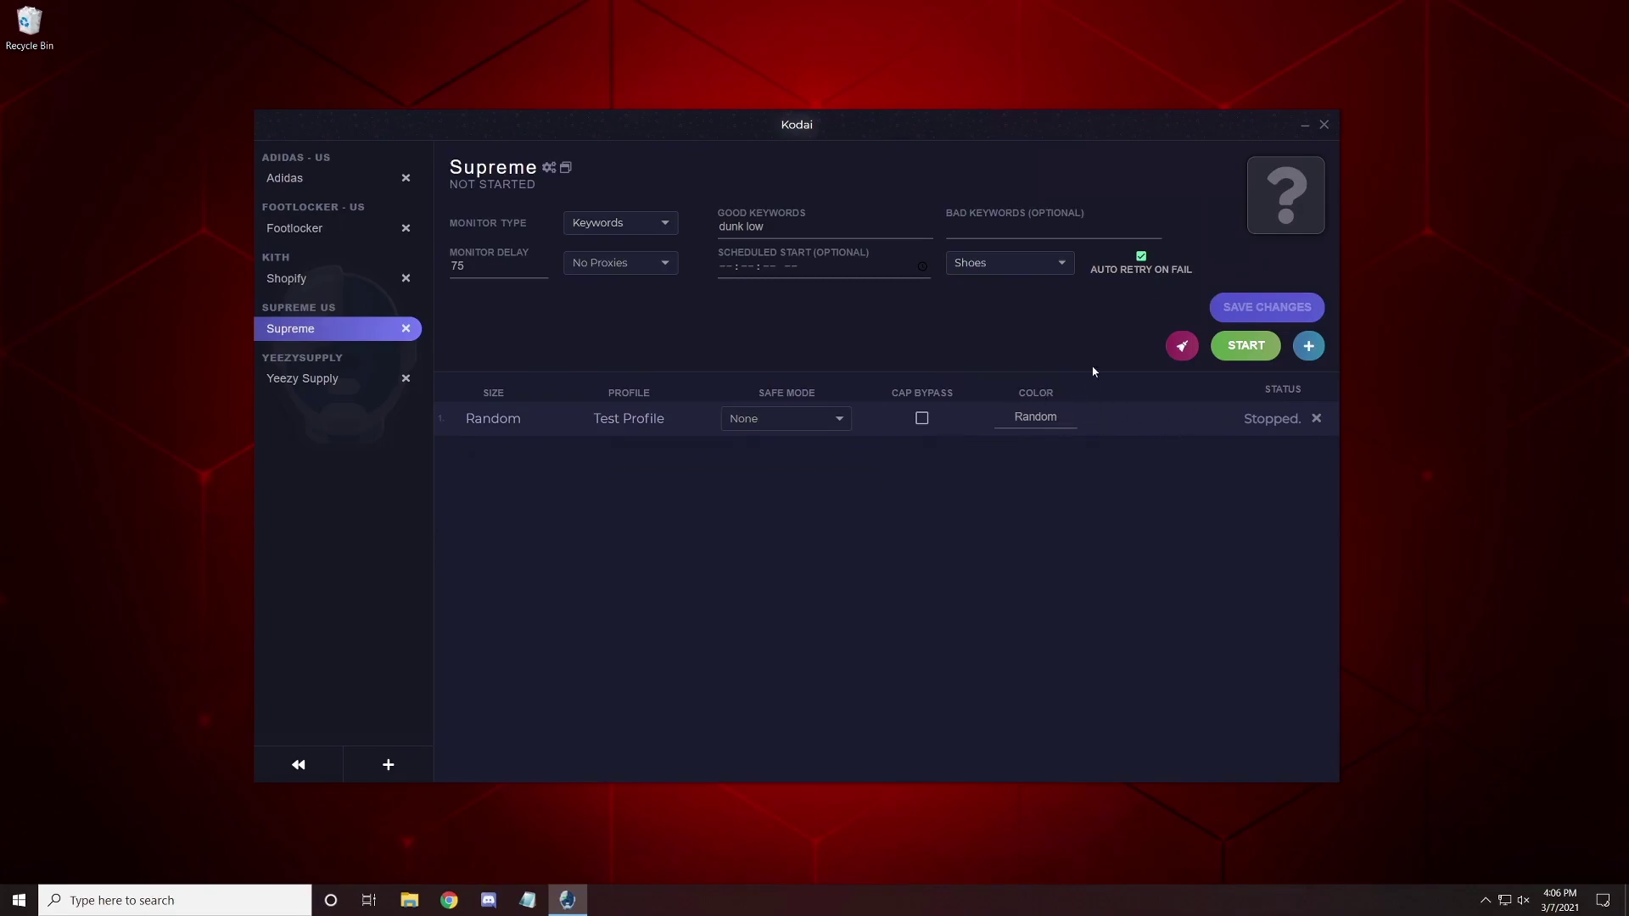
Run the Supreme release until it finds the Supreme®/Nike® SB Dunk Low, then stop it.
click(1242, 344)
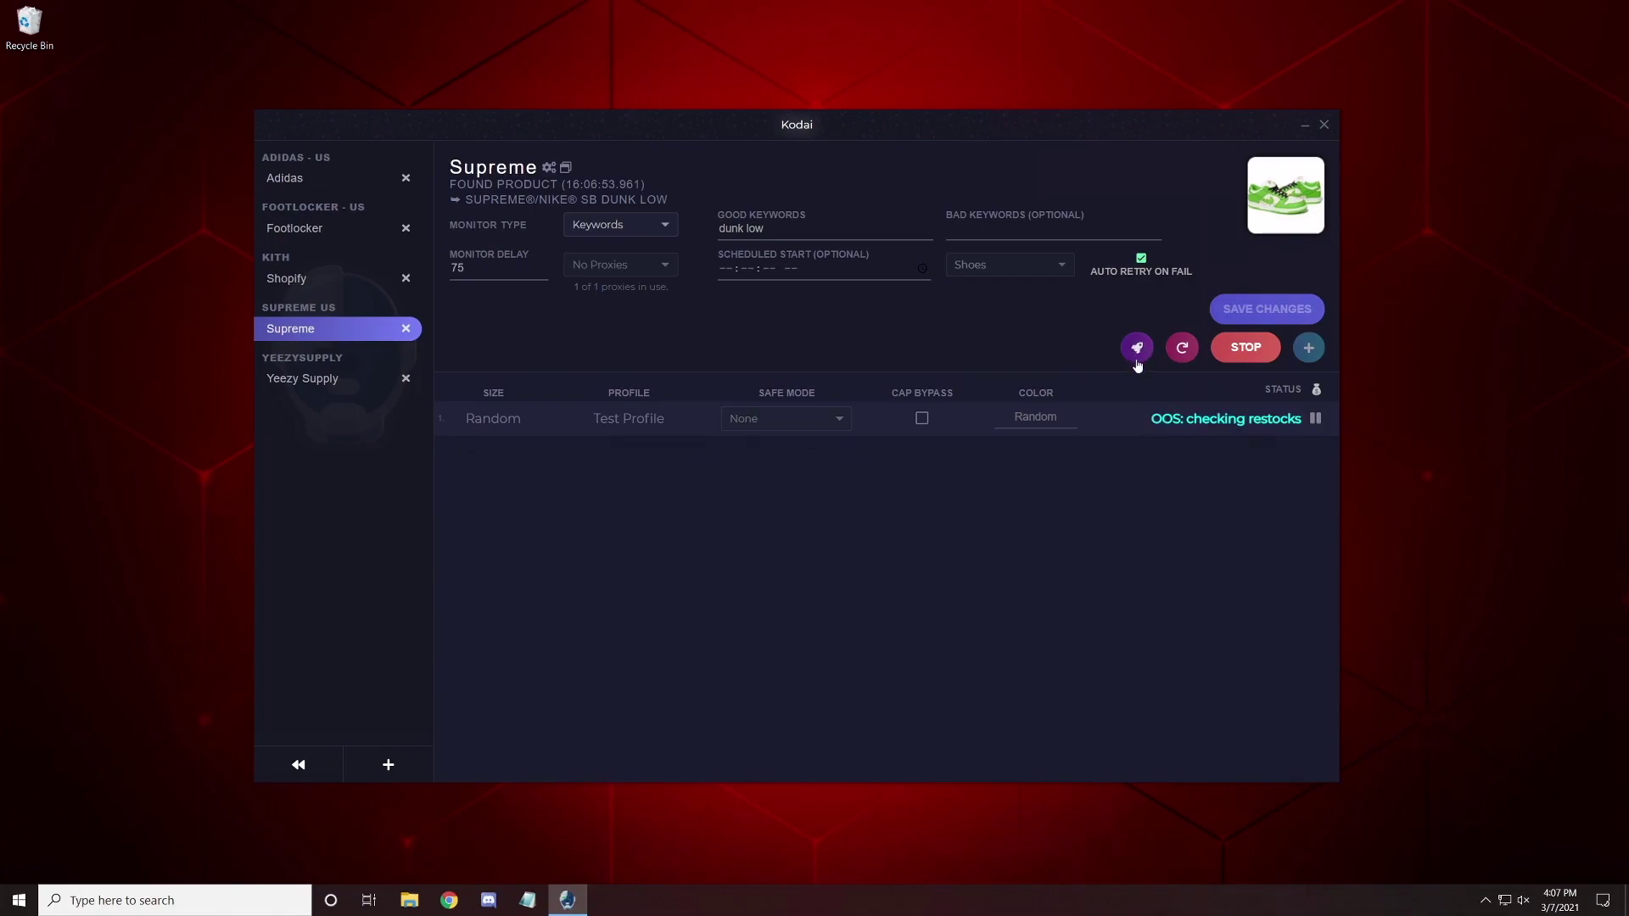
click(1245, 349)
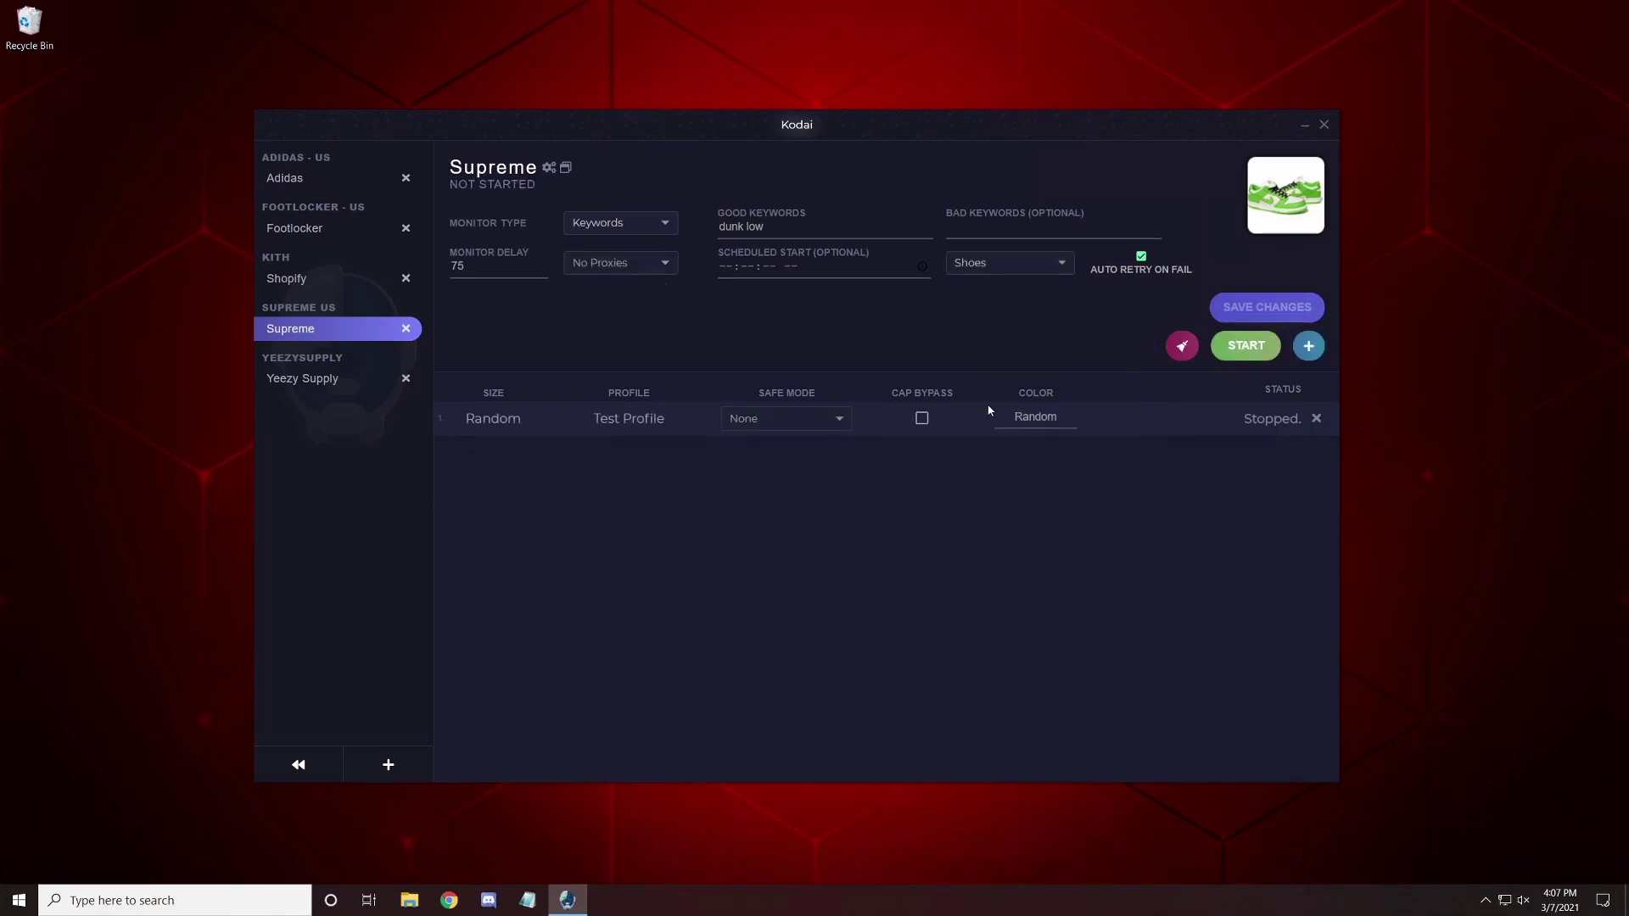
Switch the Yeezy Supply release's checkout mode from Browser to Auto-Checkout and save it.
click(327, 380)
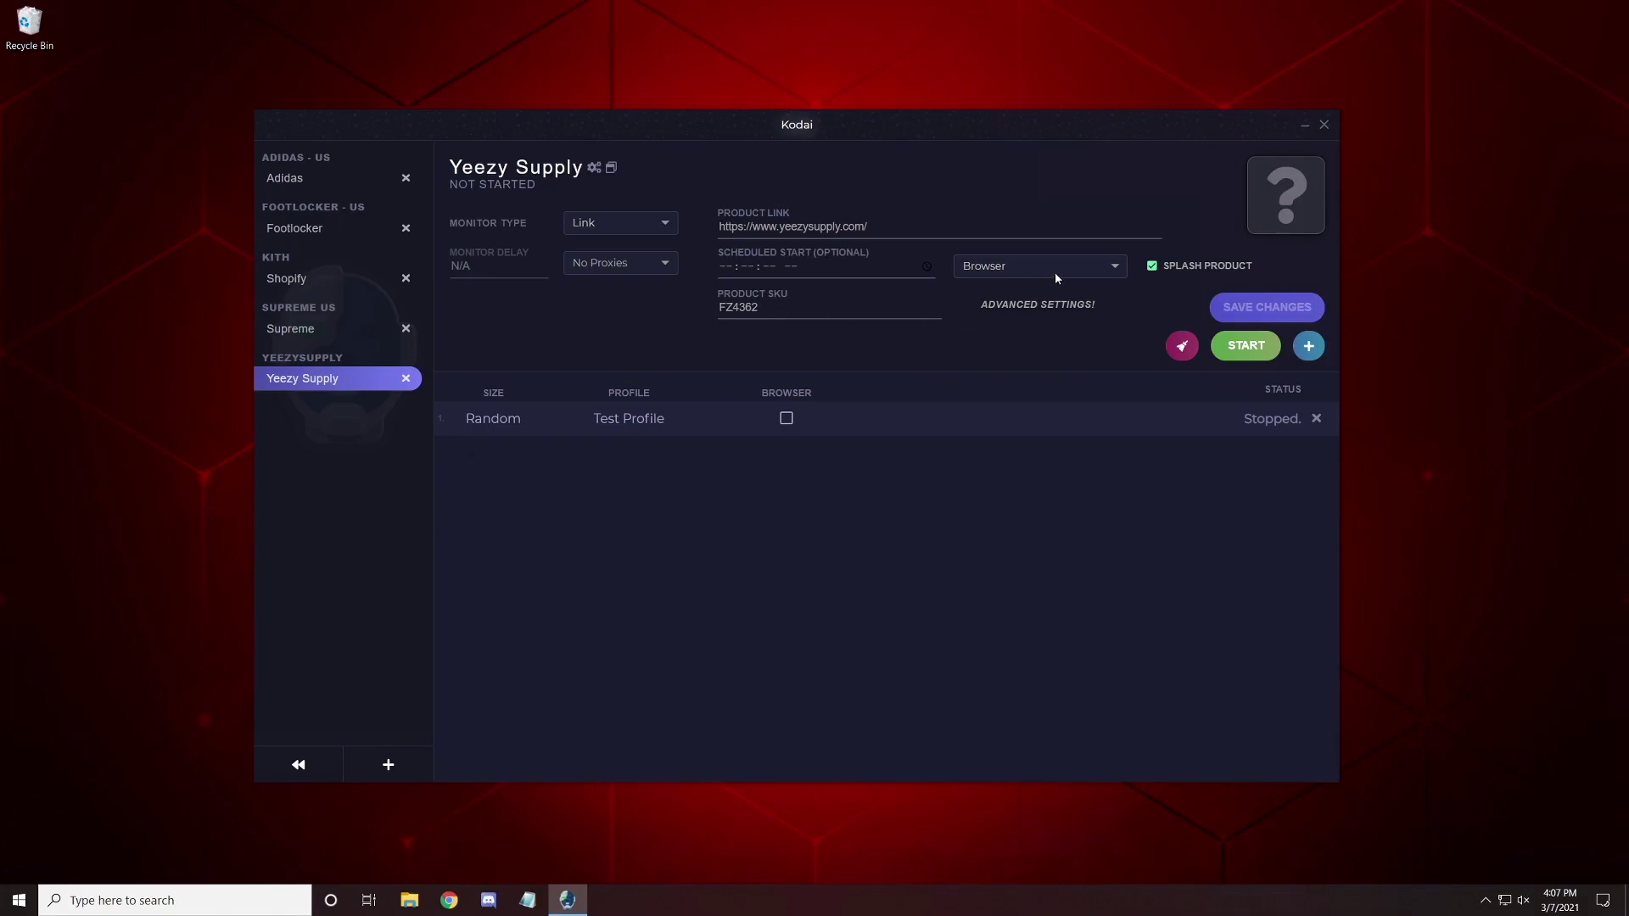
click(1096, 270)
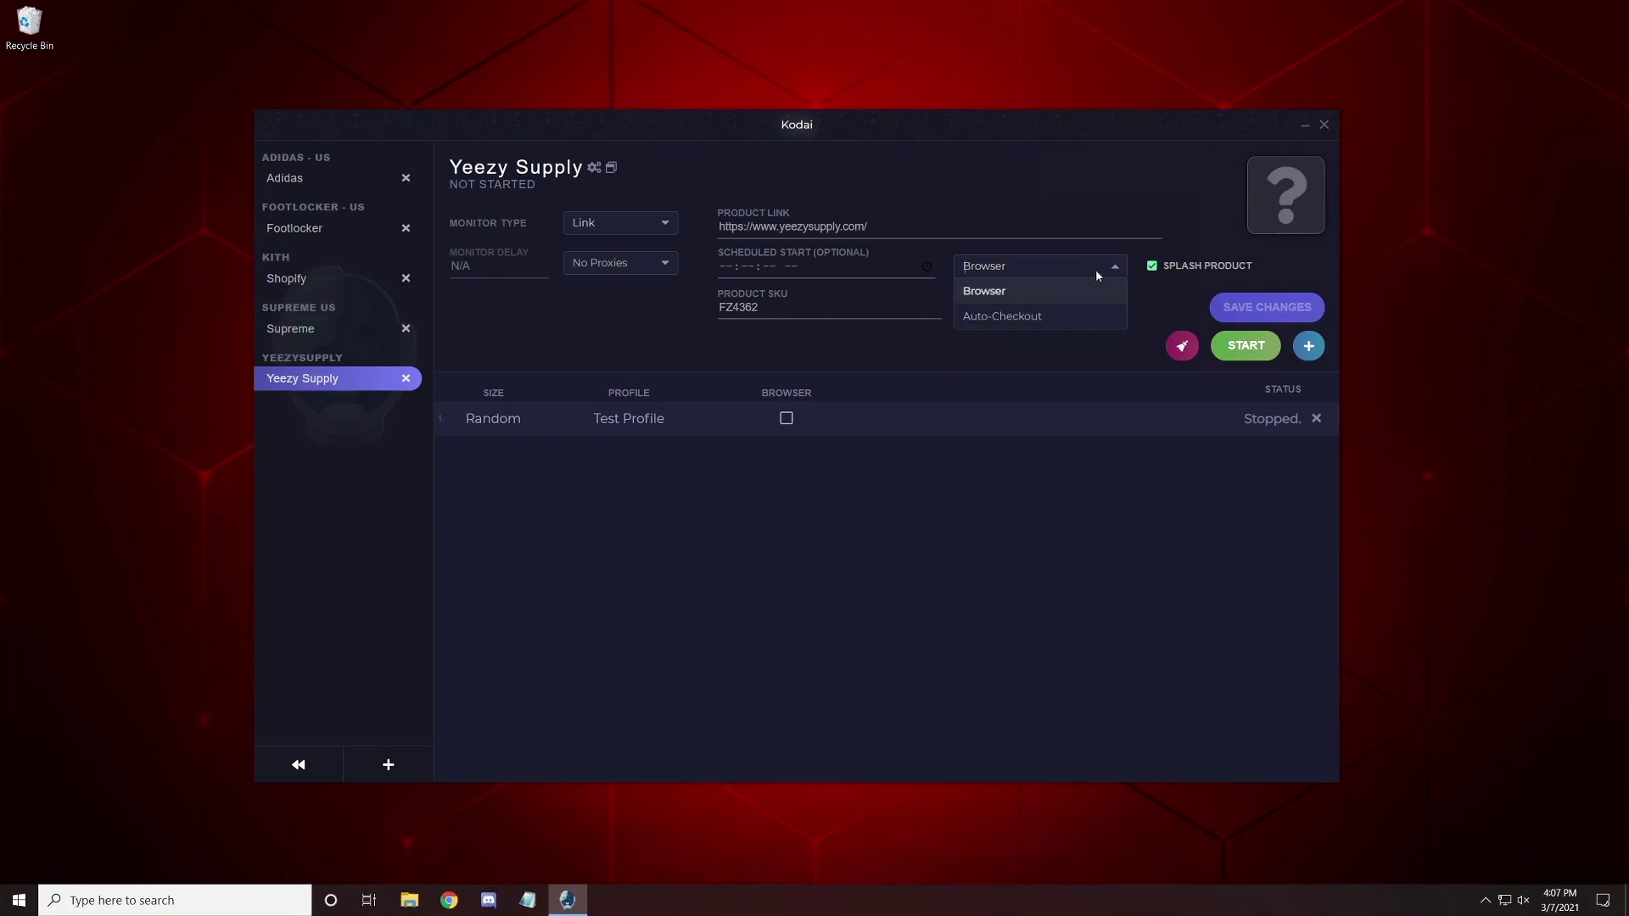
click(1010, 316)
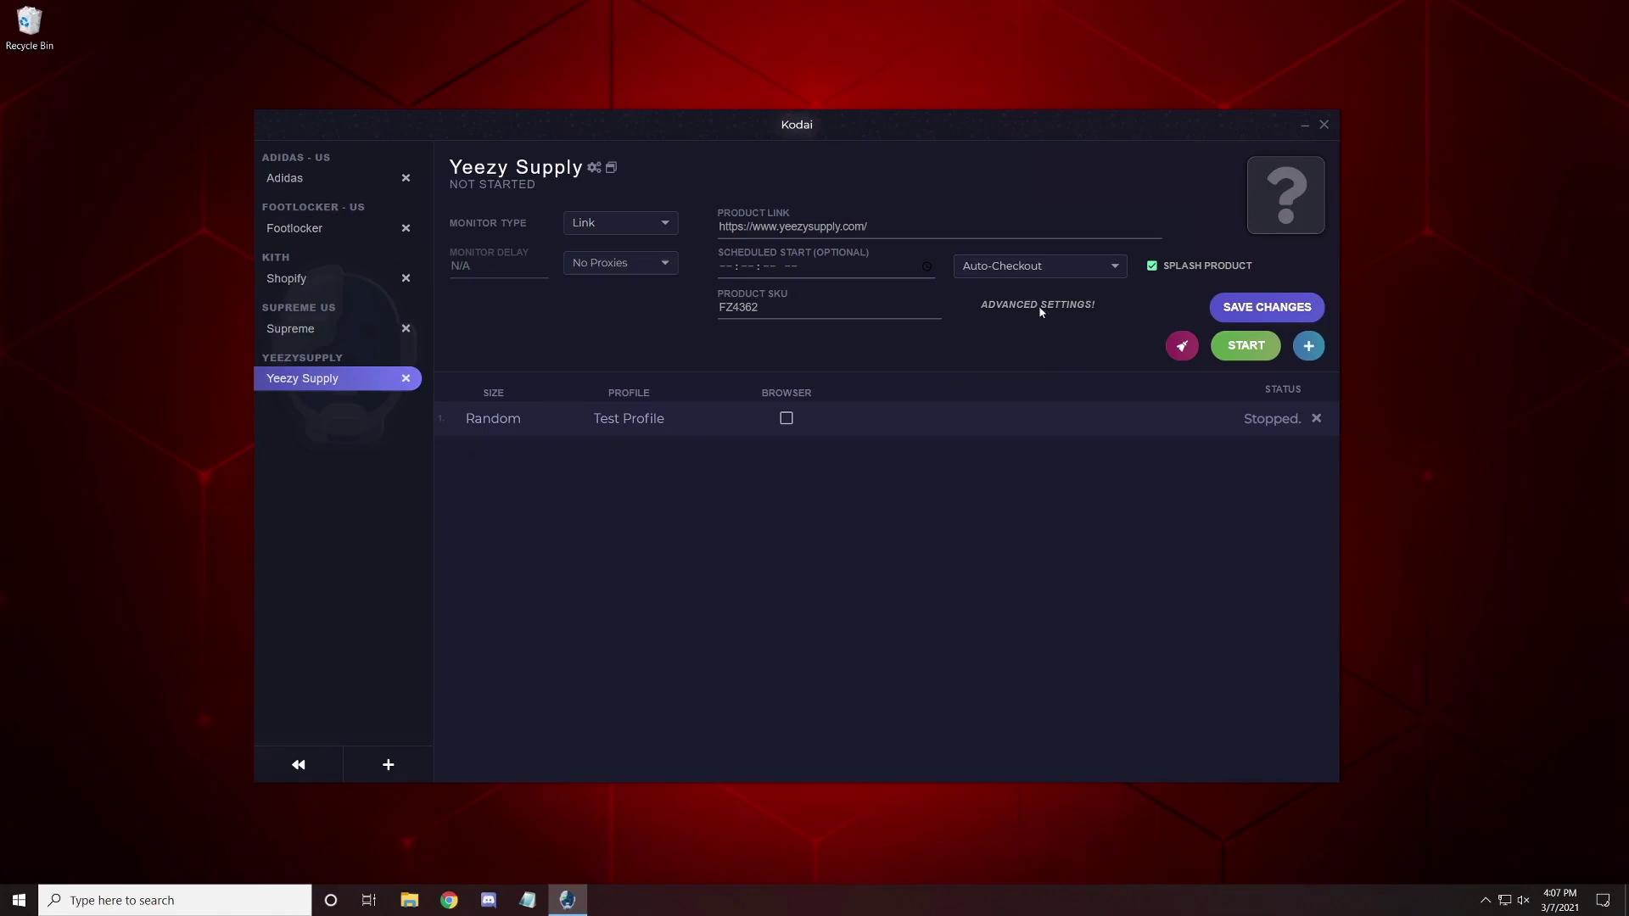
click(1040, 307)
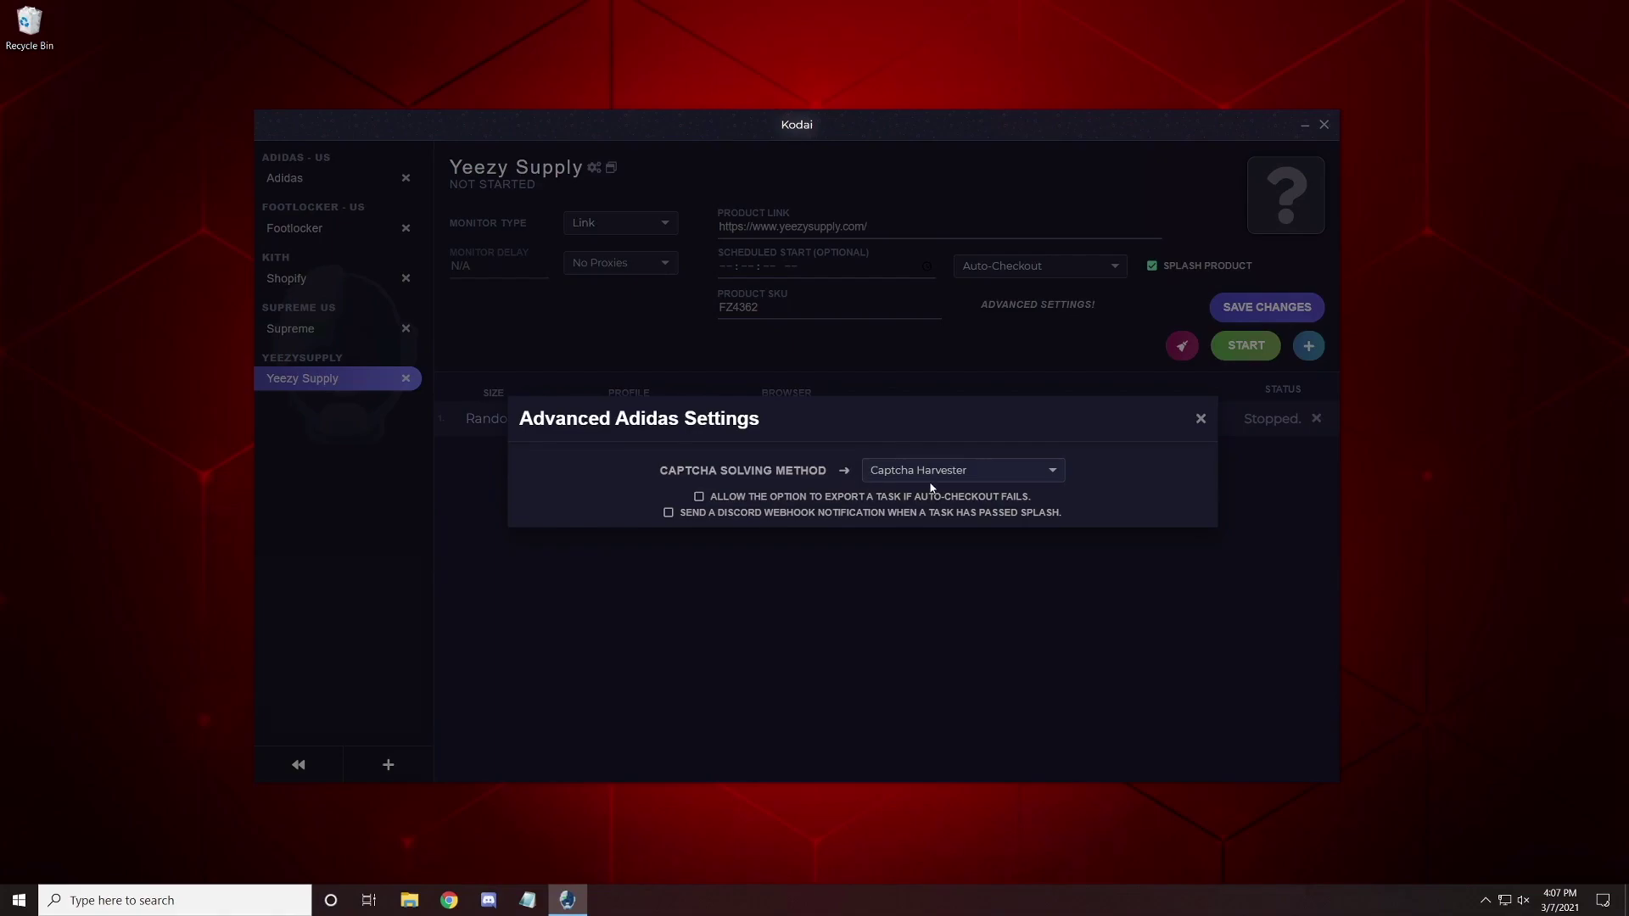
click(1201, 420)
click(1233, 303)
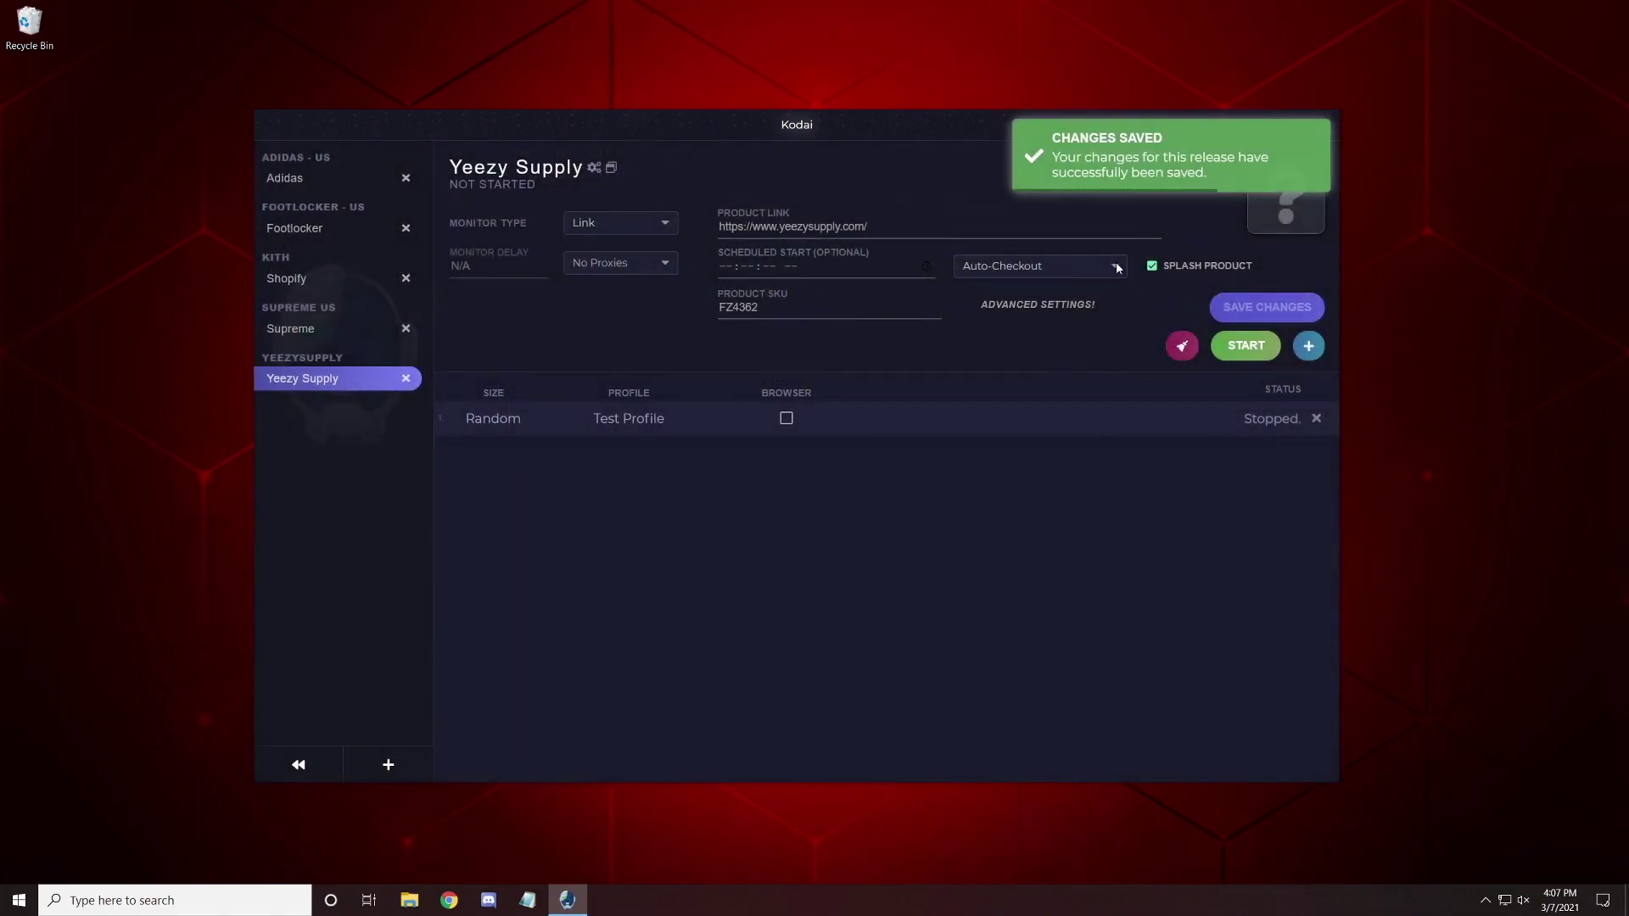
Keep Splash Product on for Yeezy Supply, save, and run it until YZY BSKTBL is found, then stop.
click(1153, 268)
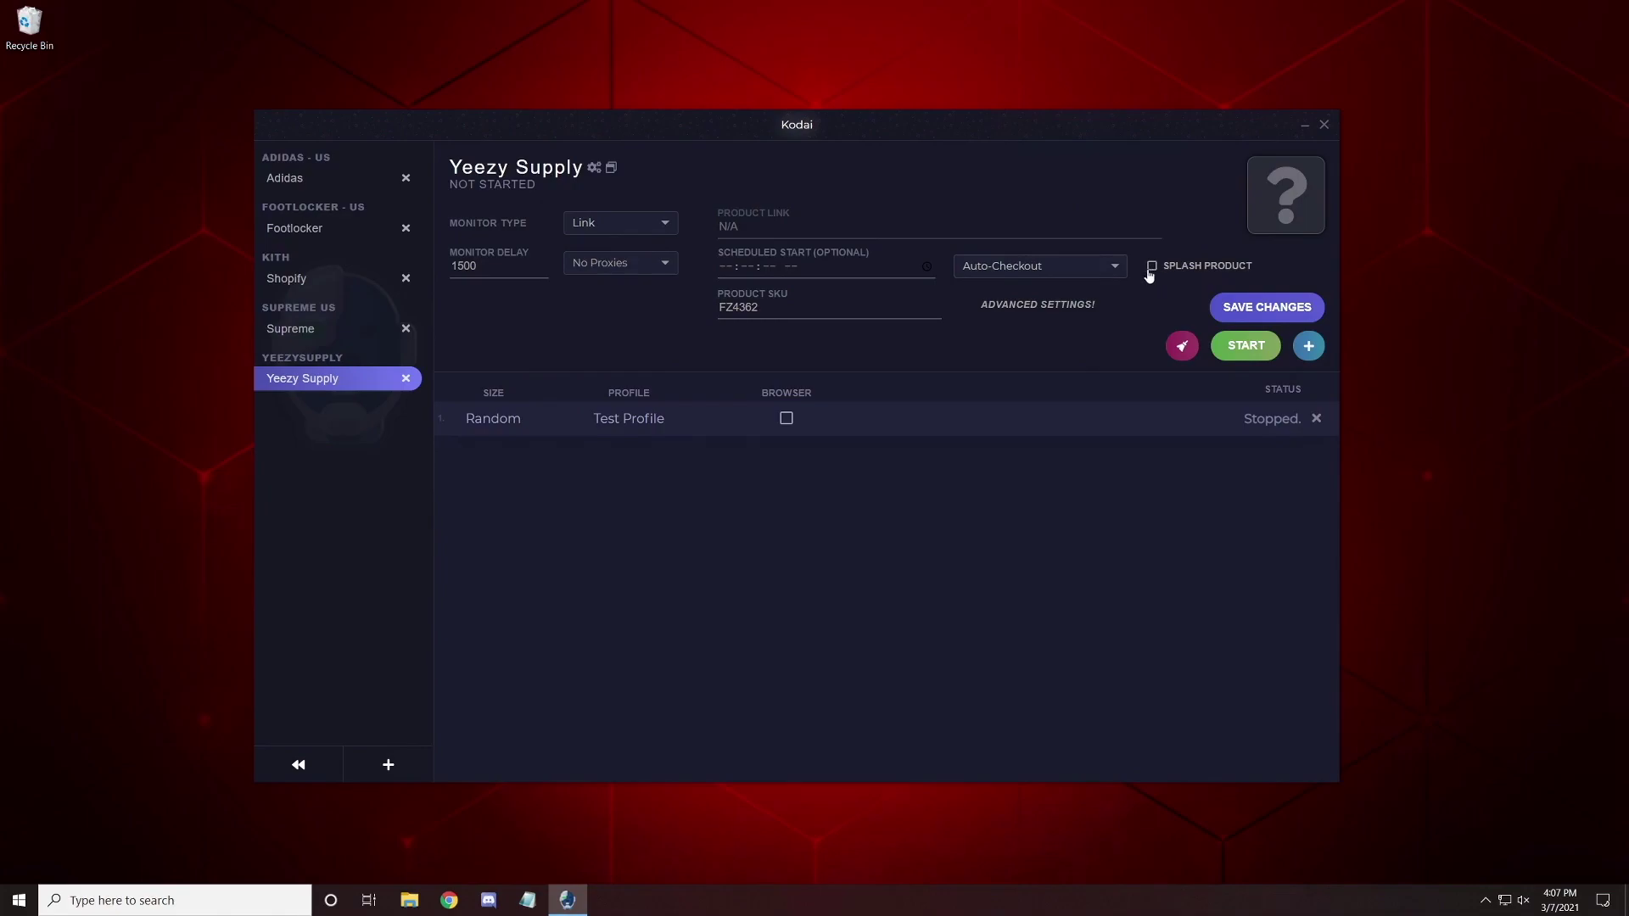
click(1235, 308)
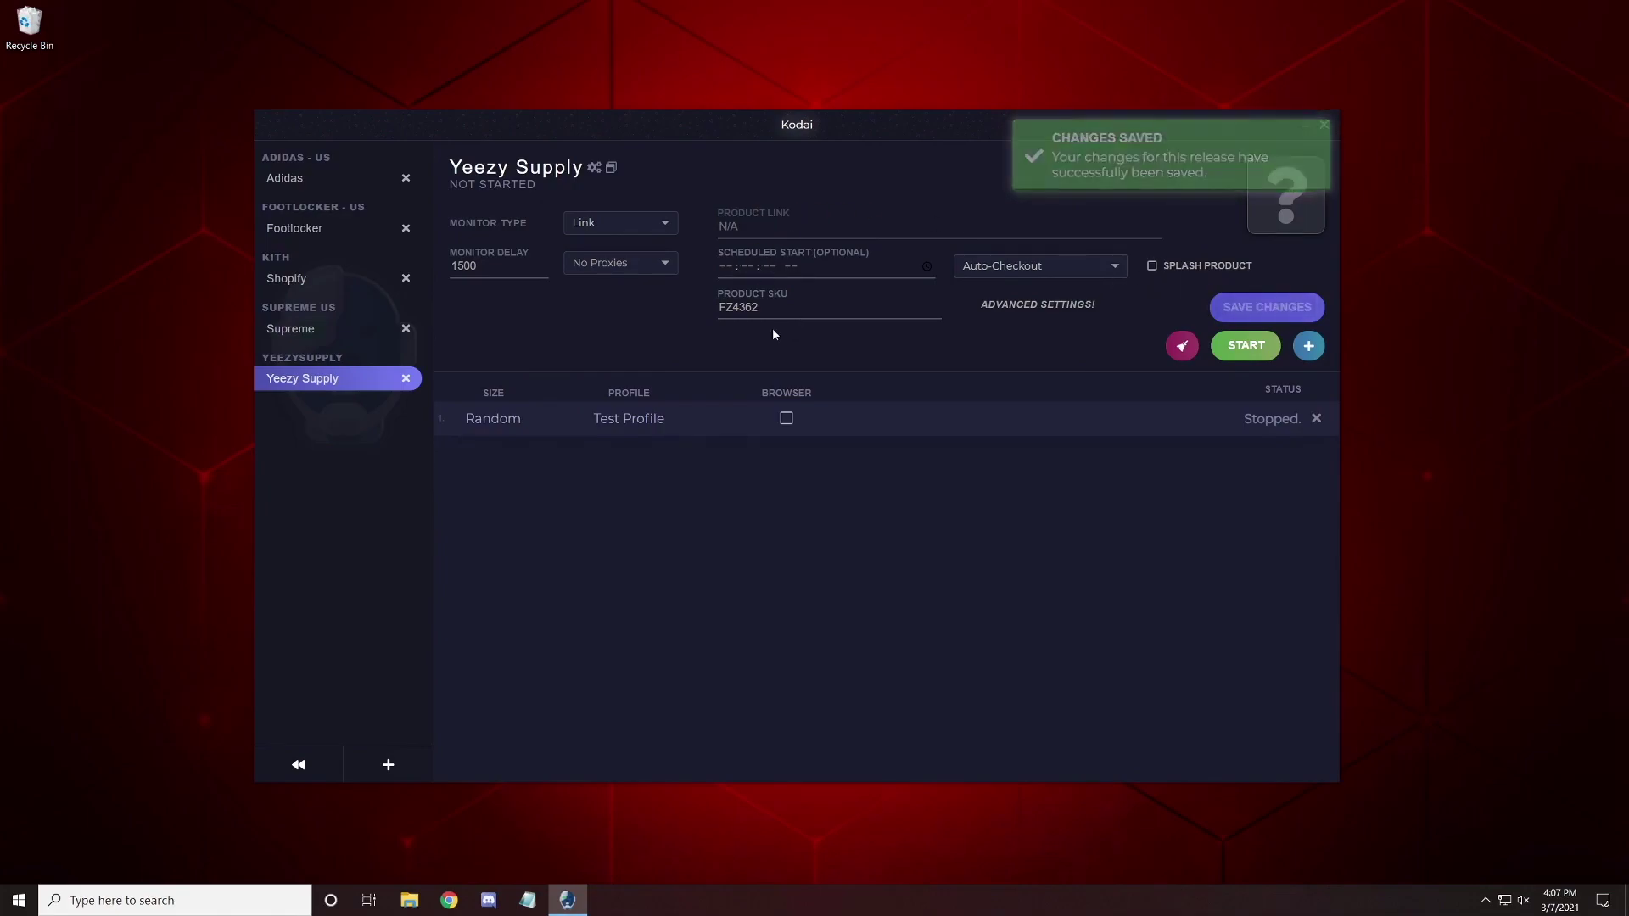
click(1248, 350)
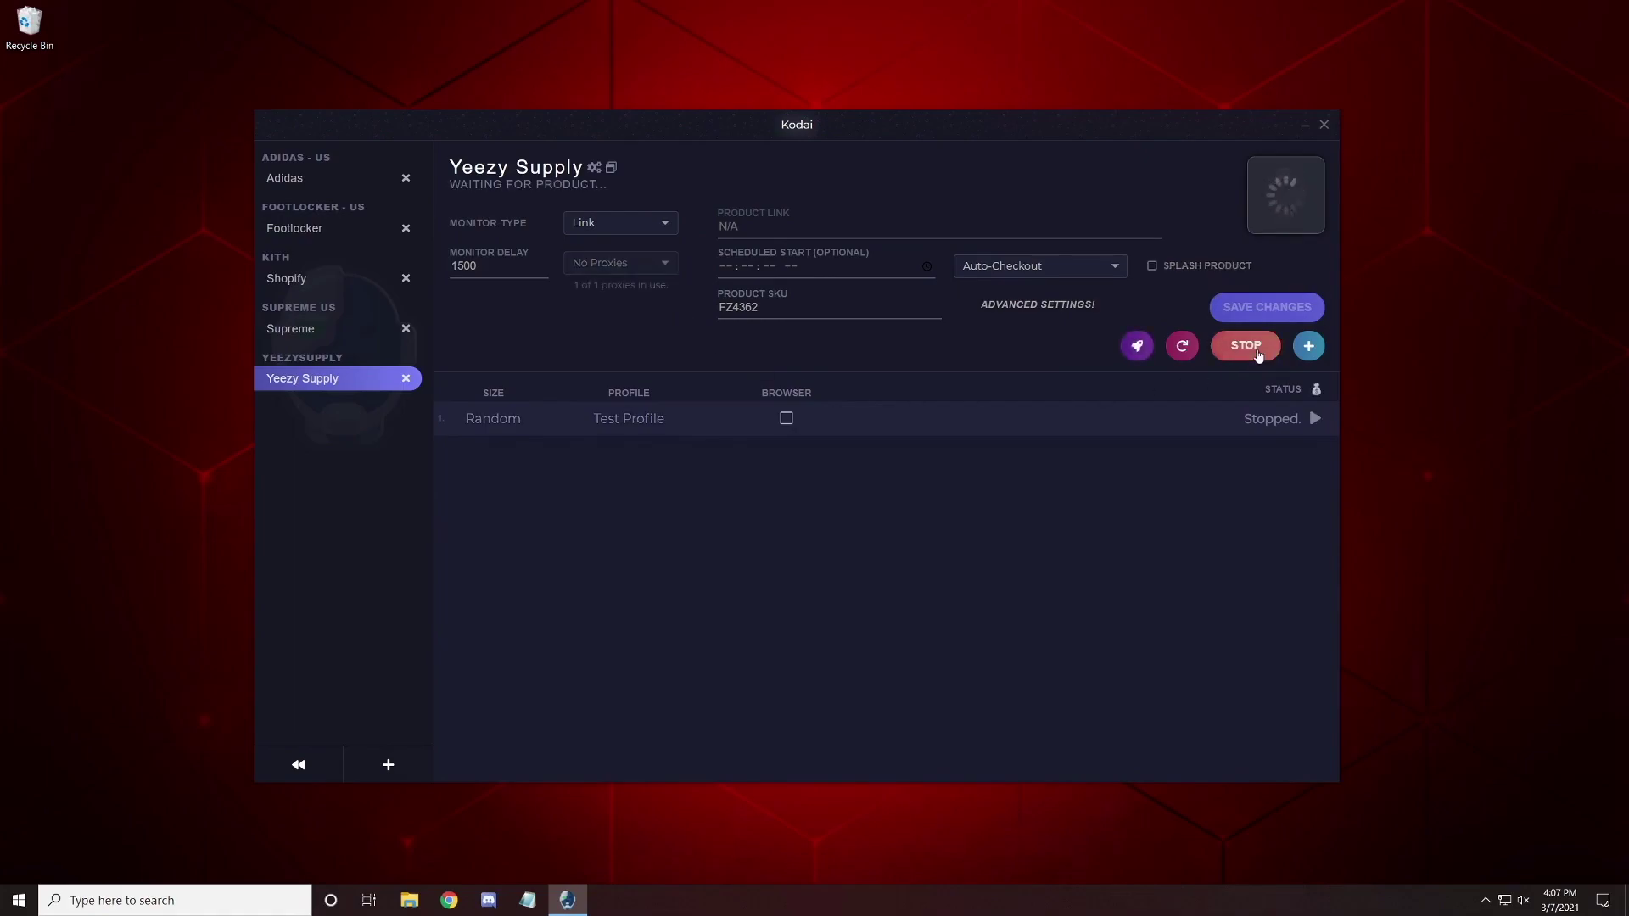
click(1252, 350)
click(1151, 265)
click(1236, 351)
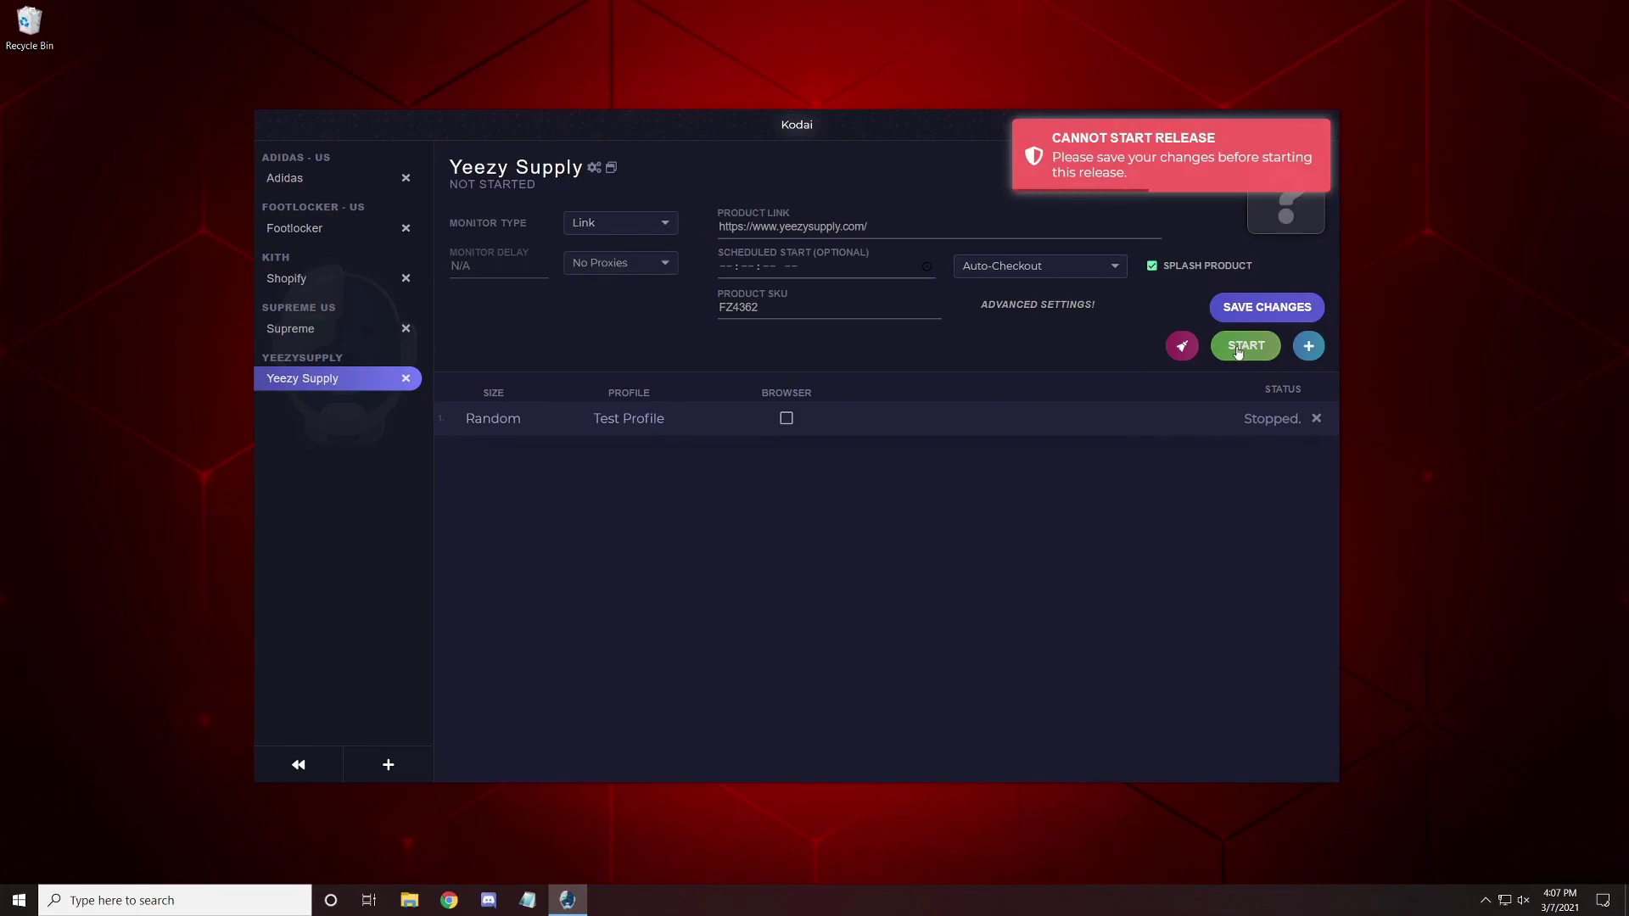
click(1239, 349)
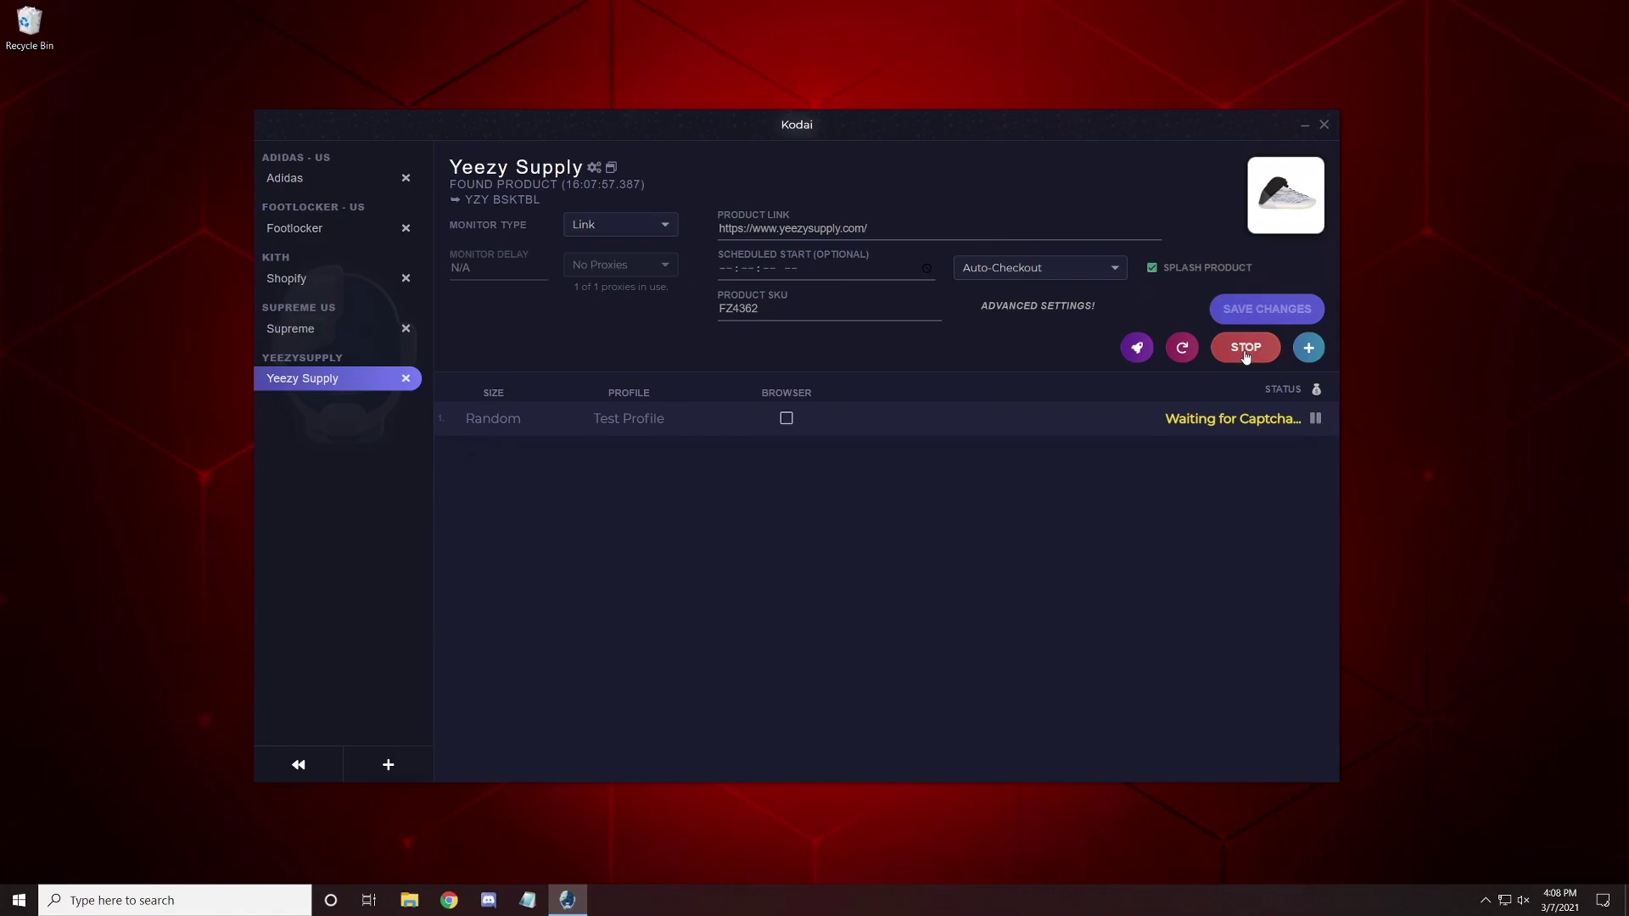
click(1245, 348)
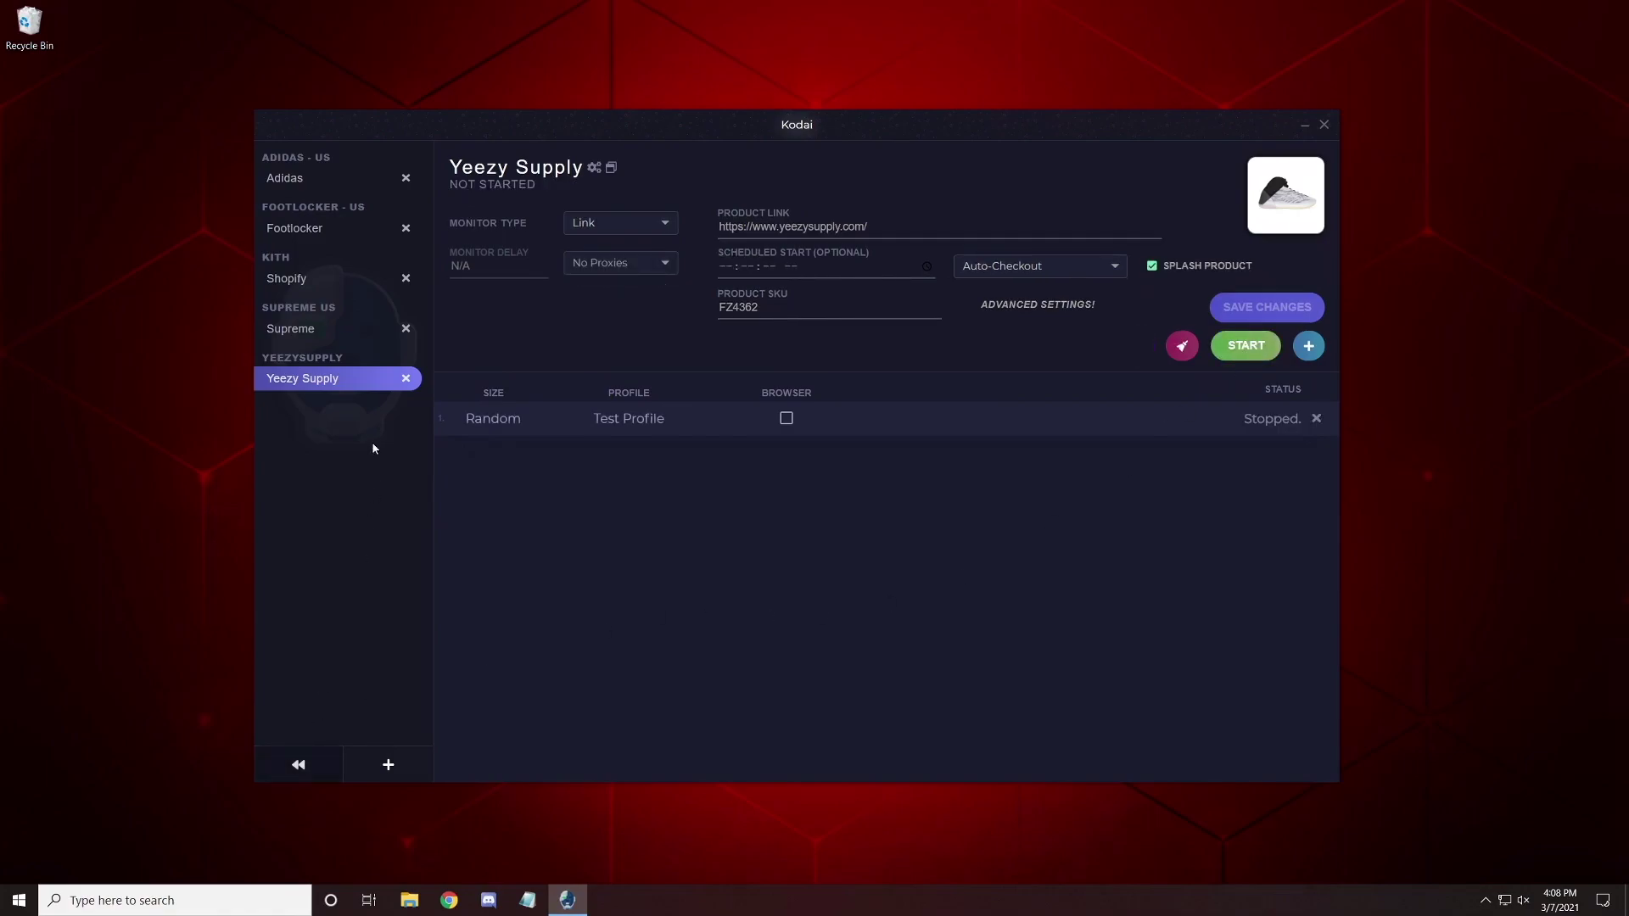
Start a new profile named 'test' with Australia as its region.
click(298, 764)
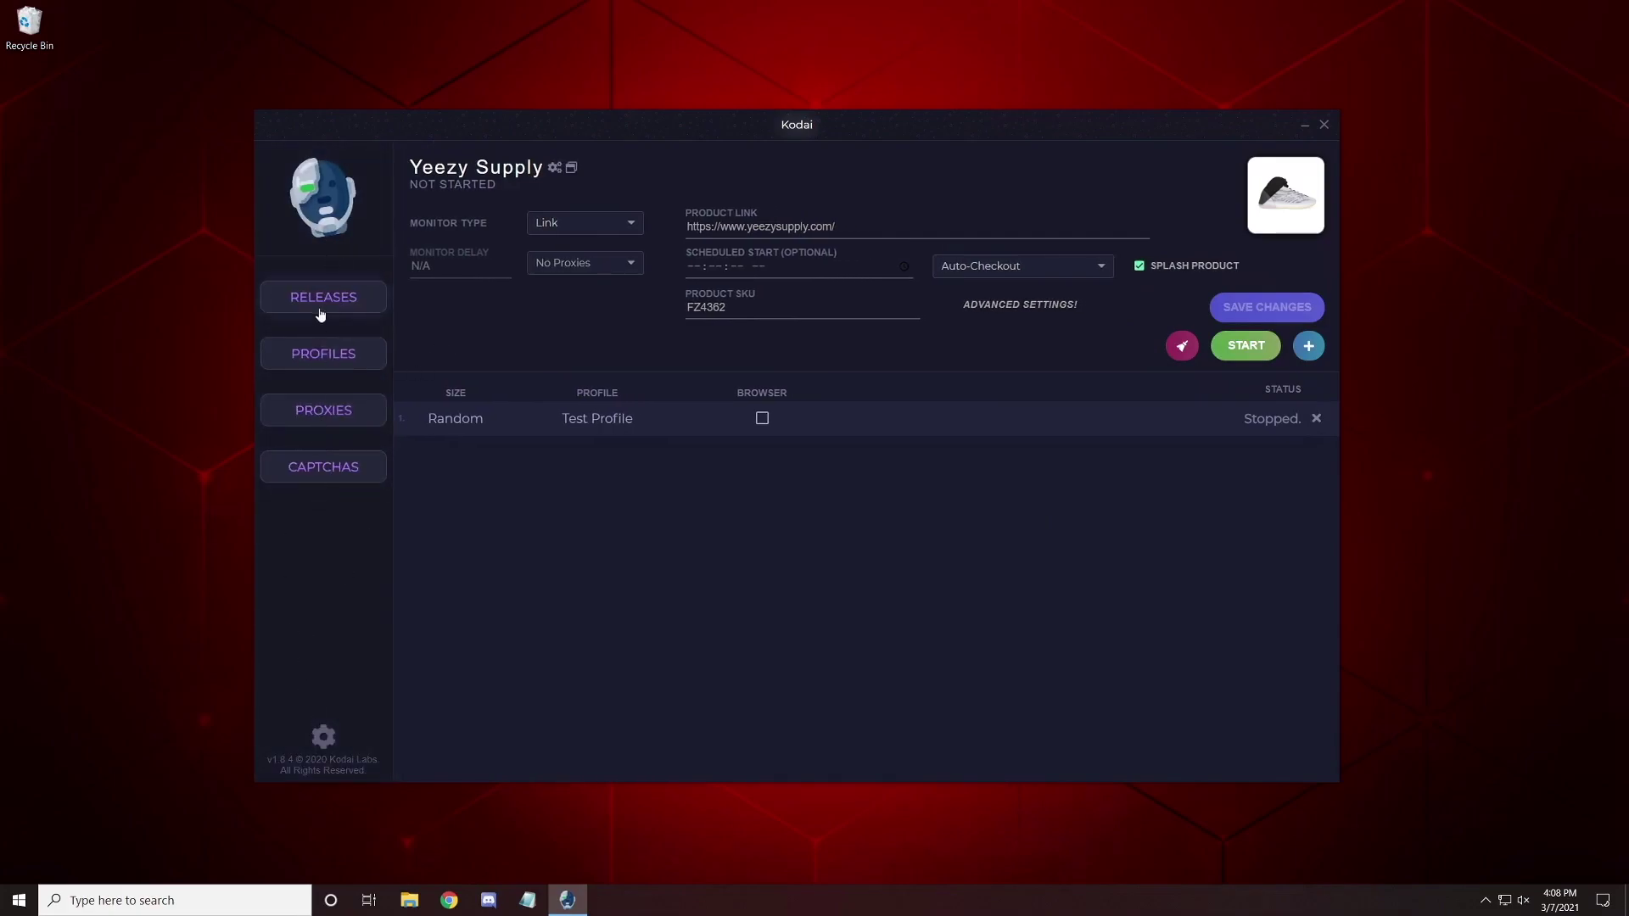
click(326, 358)
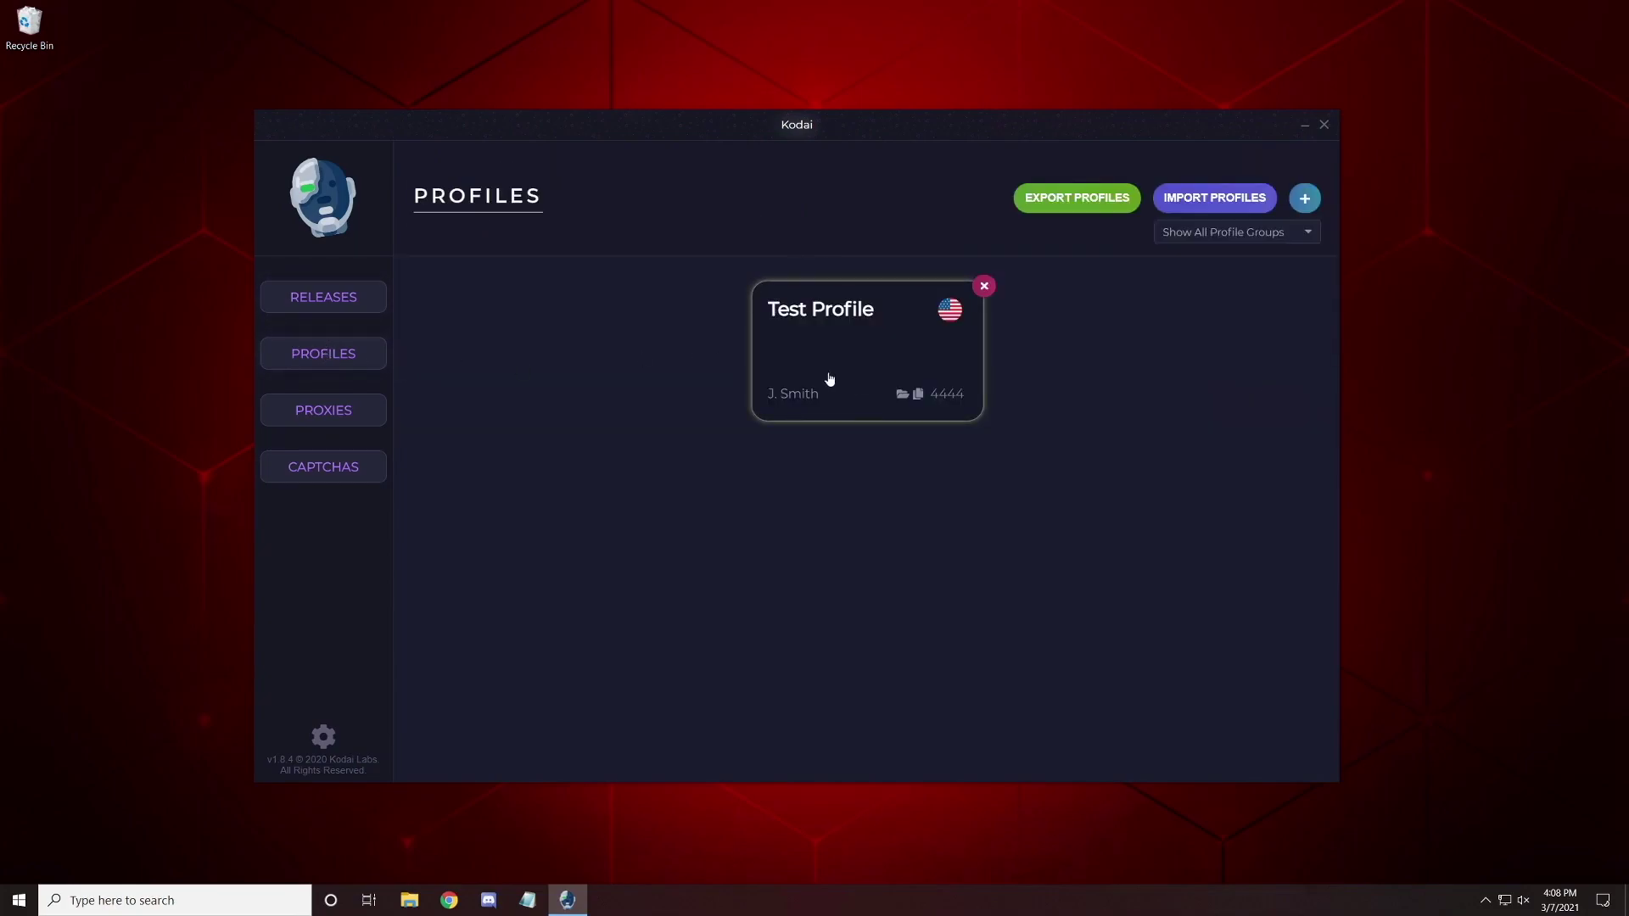
click(1305, 199)
text(test)
click(1091, 476)
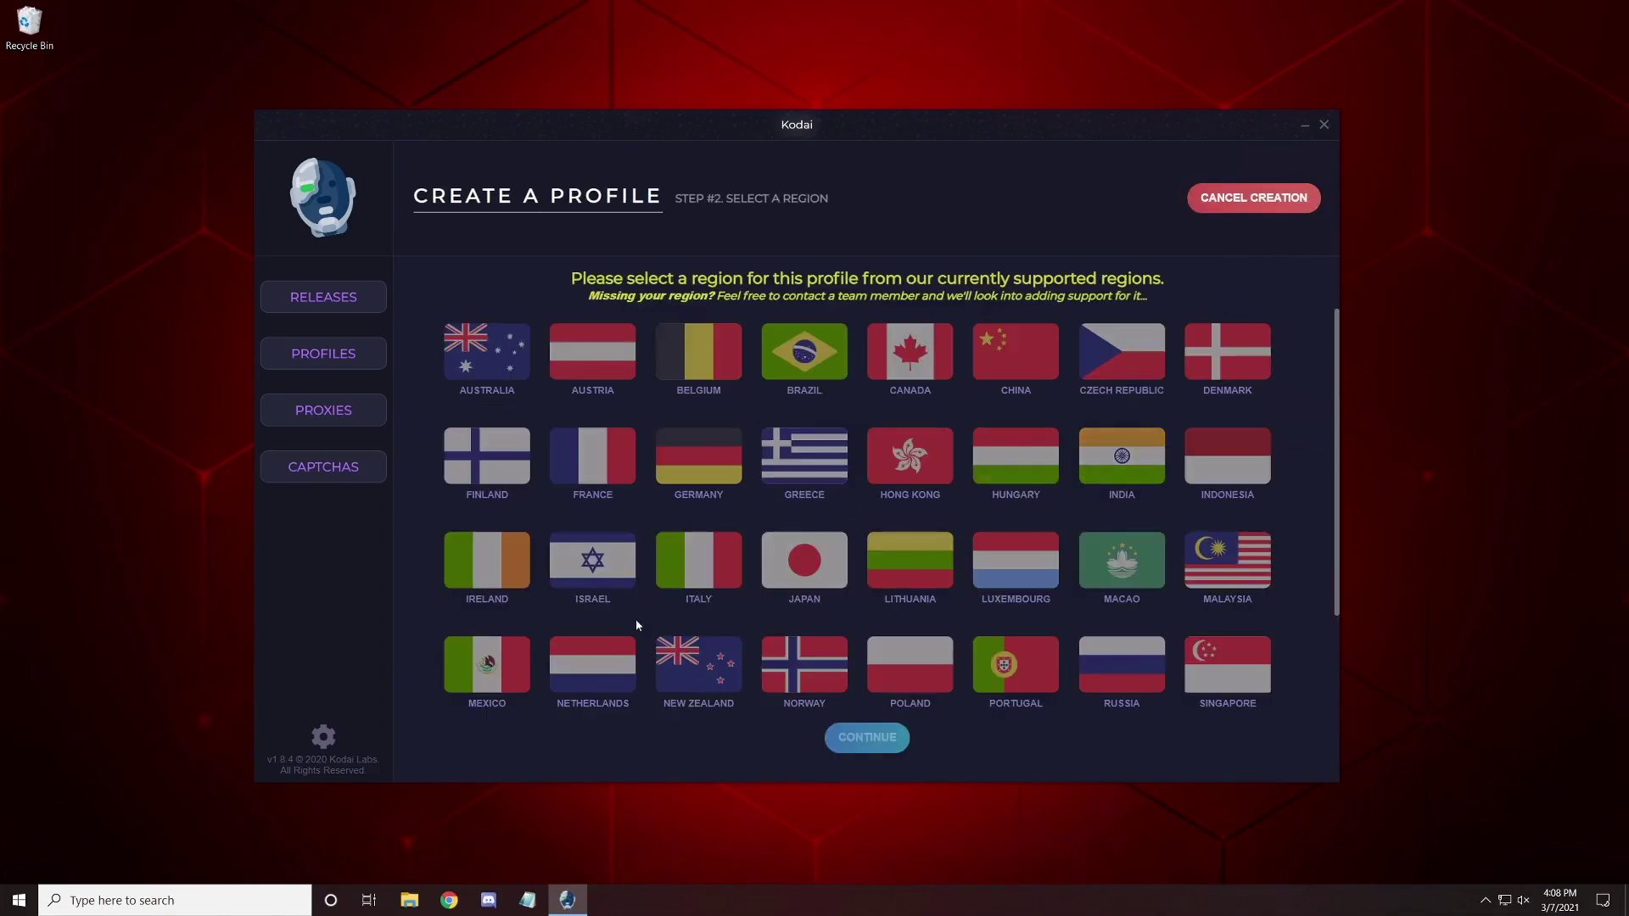
click(486, 351)
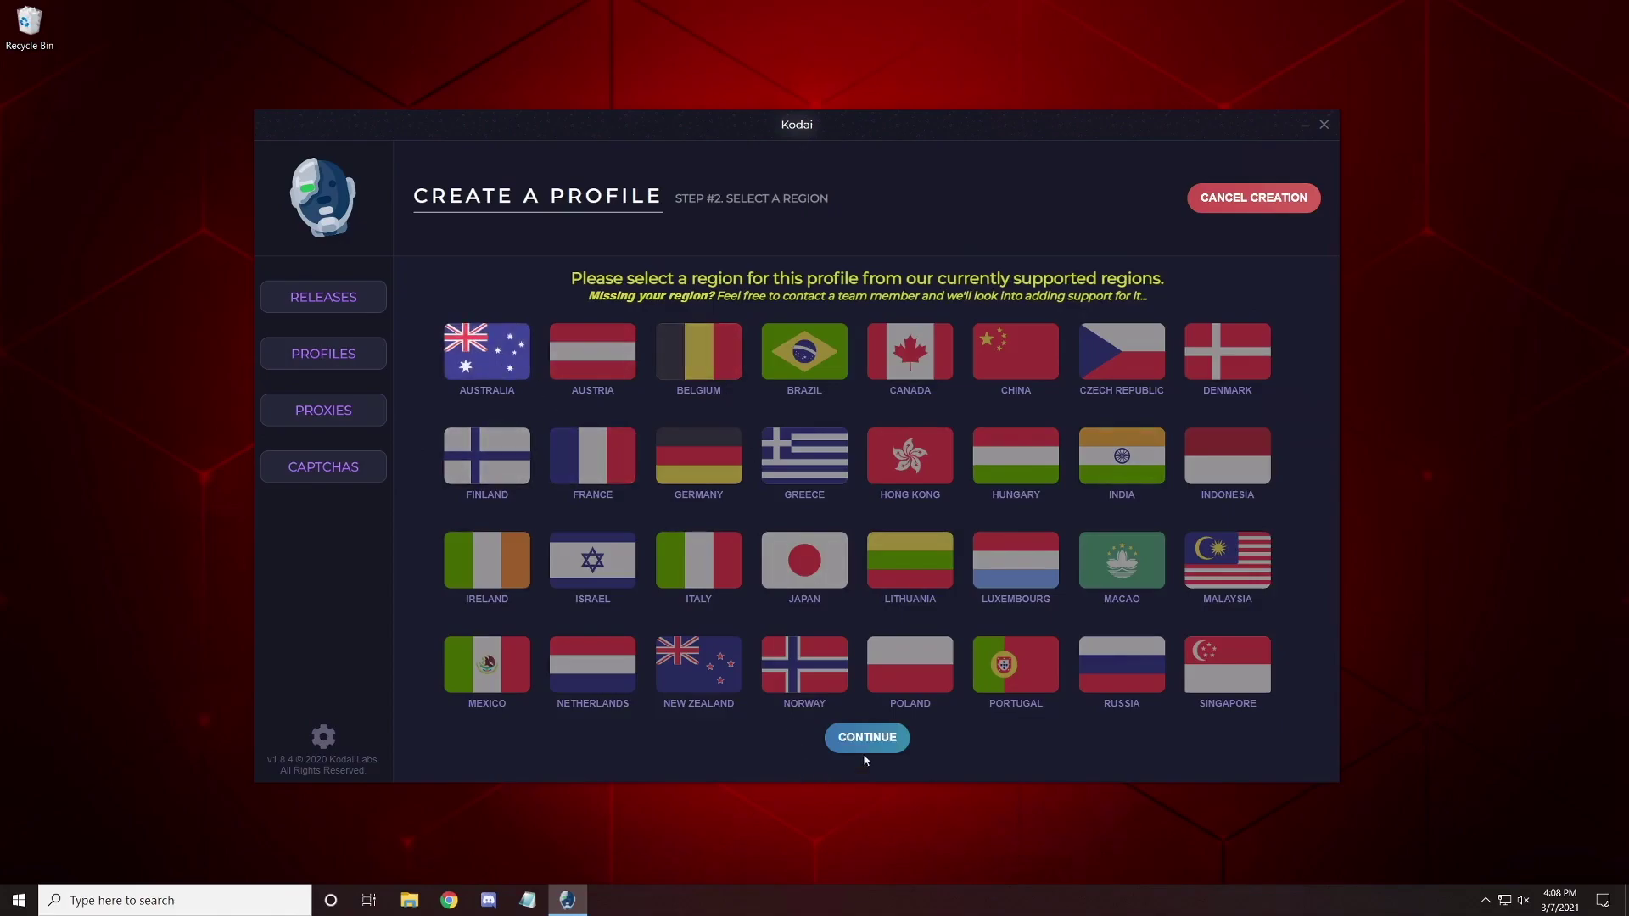
click(866, 737)
Make billing use the delivery address and return to the profiles list.
scroll(751, 489, down, 1)
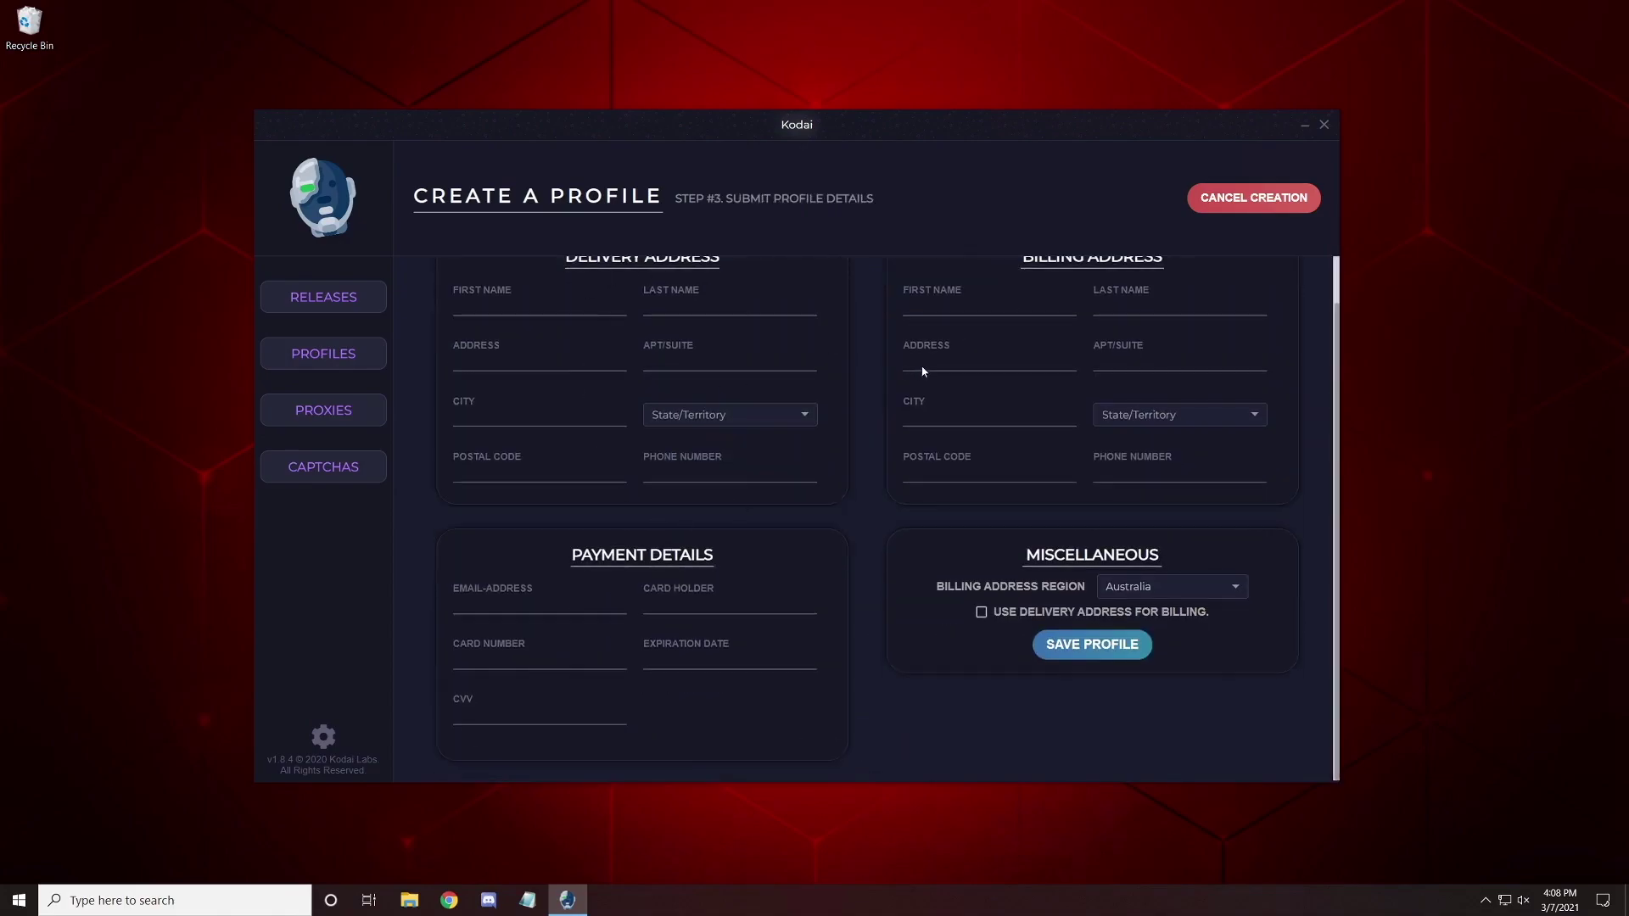
scroll(721, 357, up, 1)
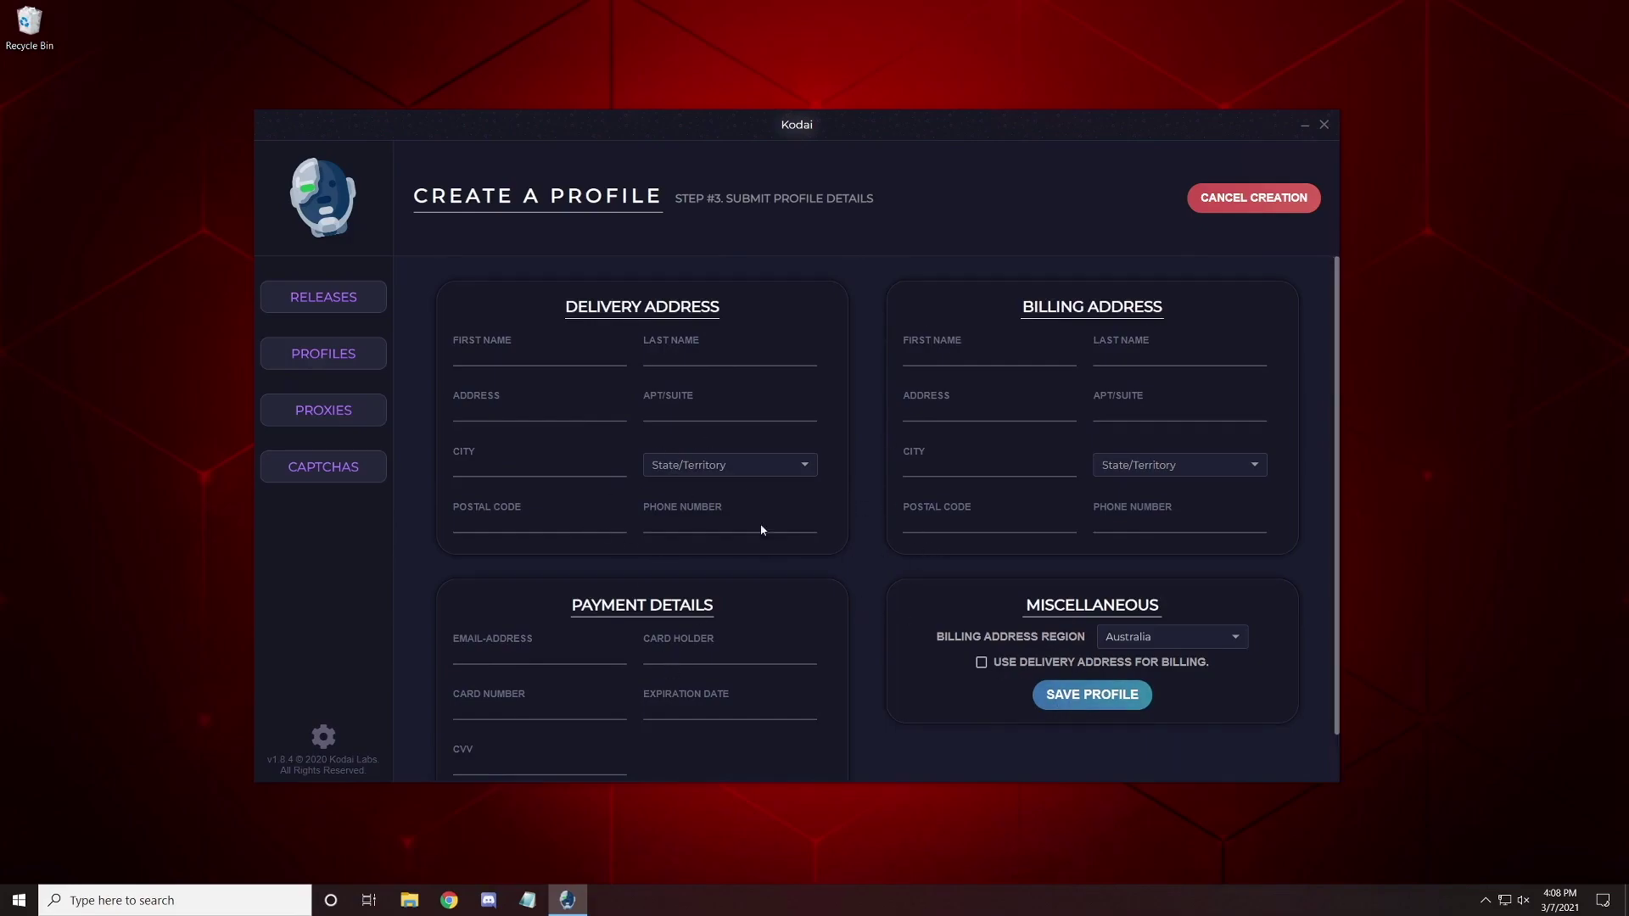
click(982, 663)
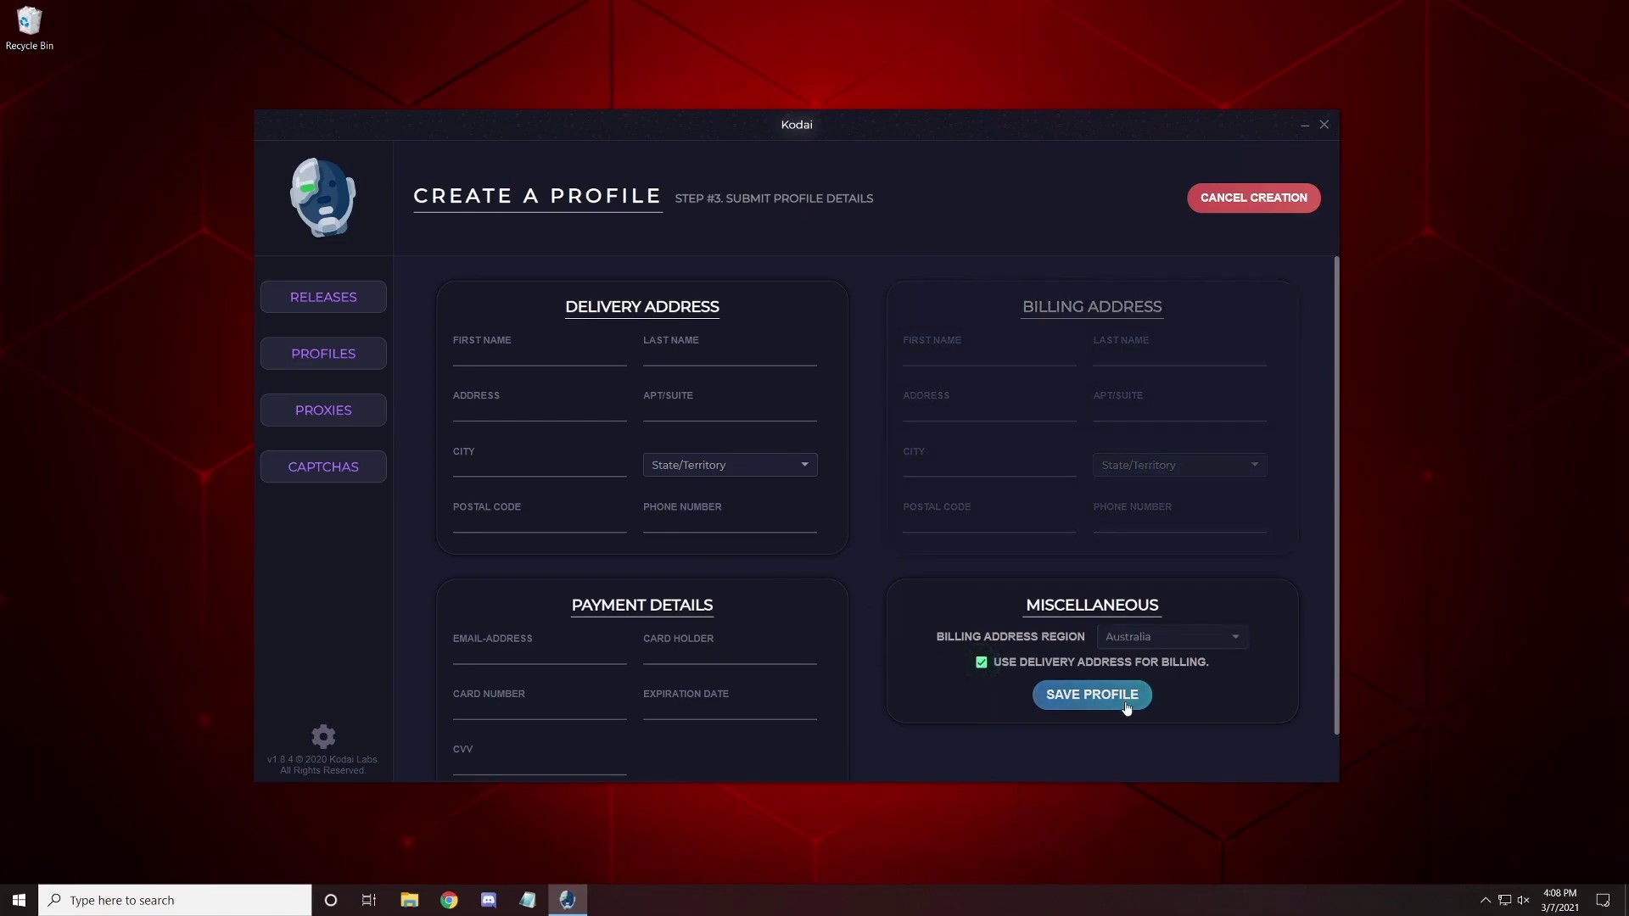
click(1227, 207)
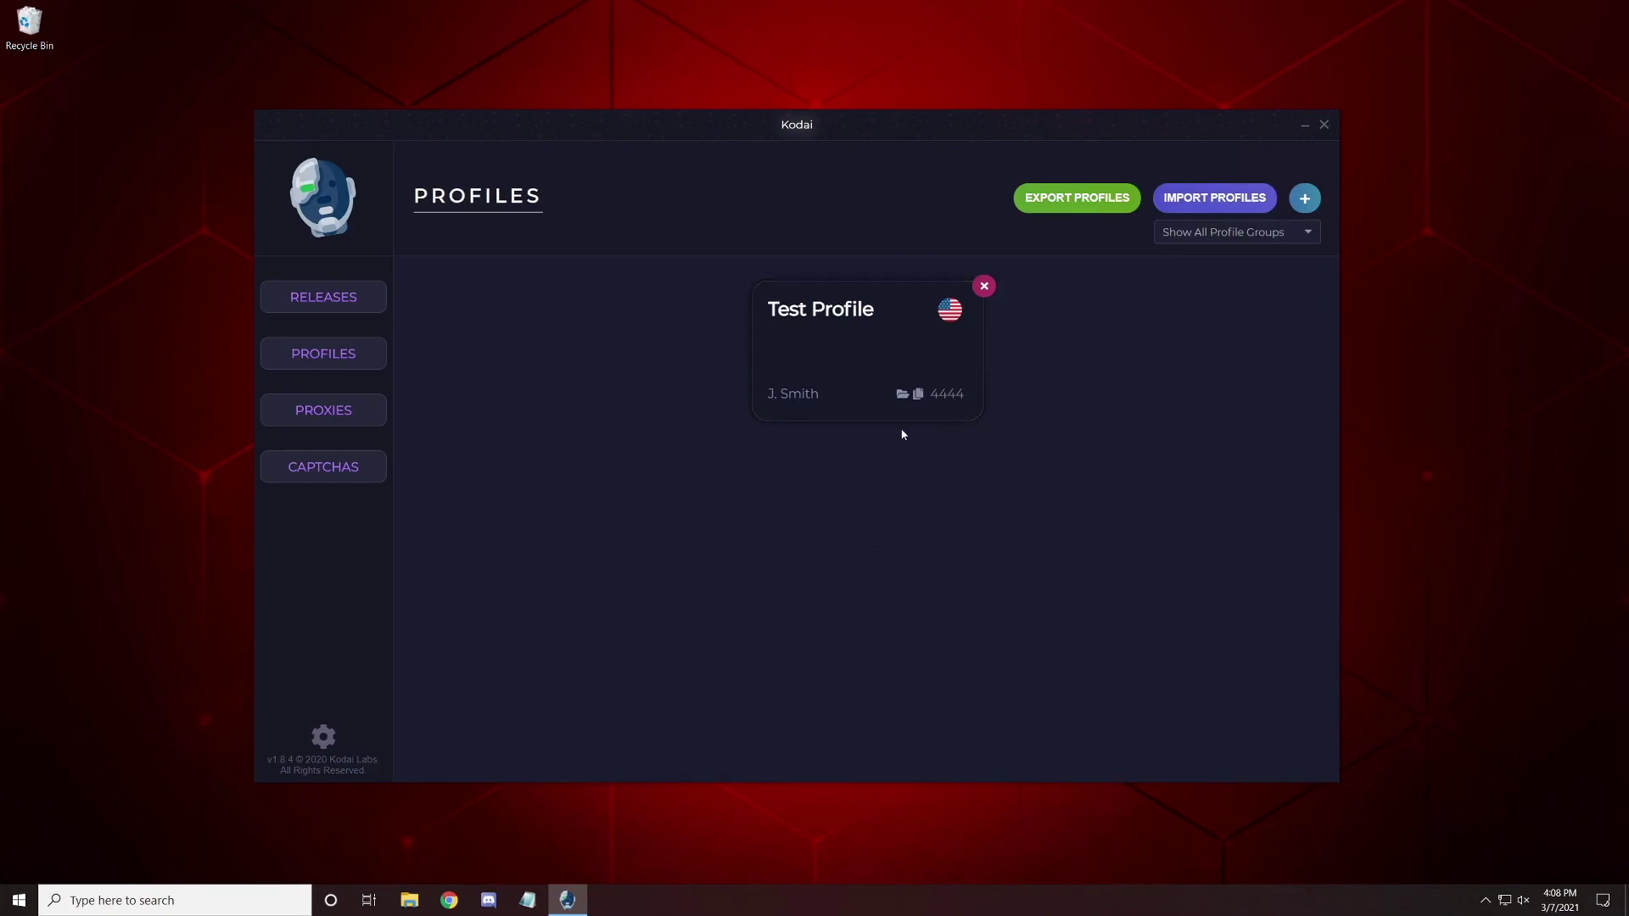
click(903, 395)
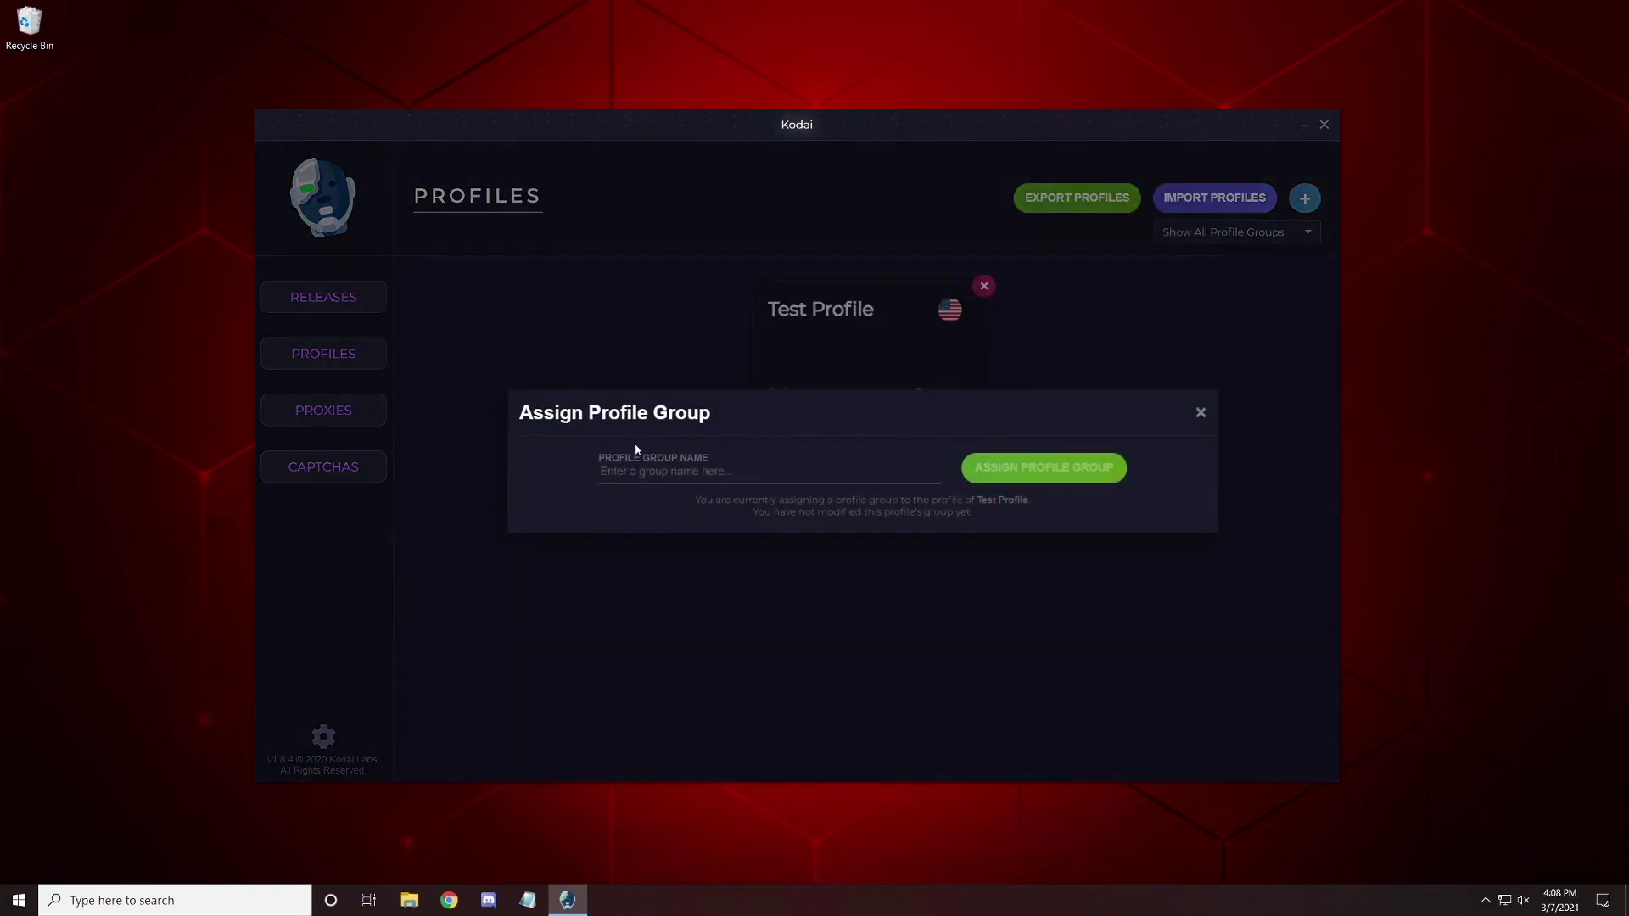
click(679, 473)
click(1200, 414)
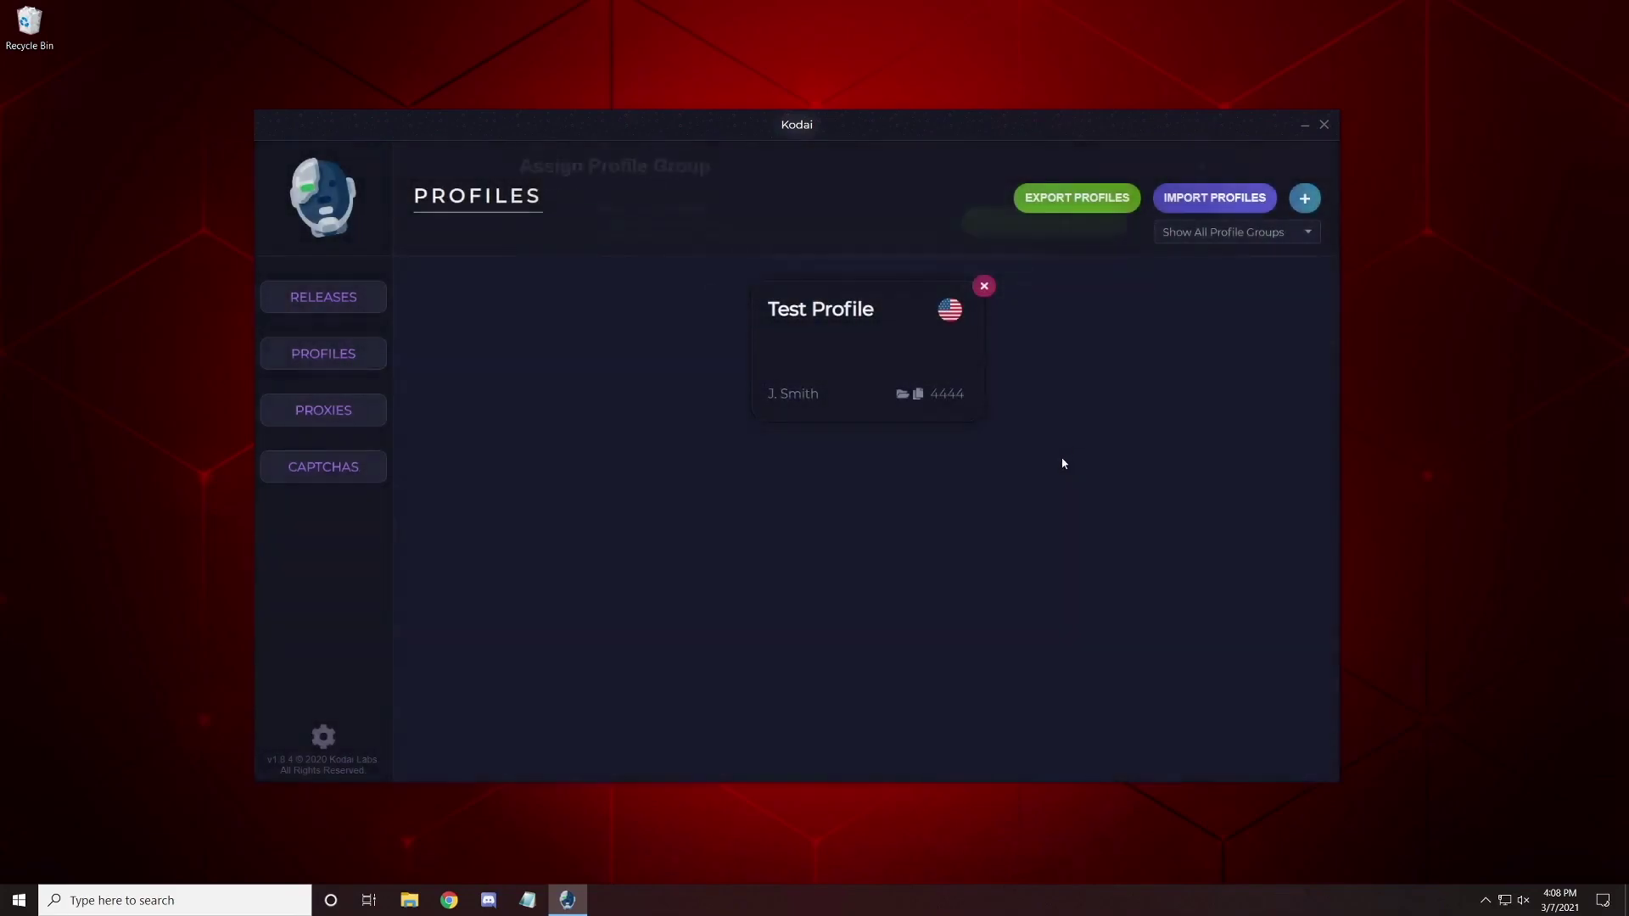
click(920, 402)
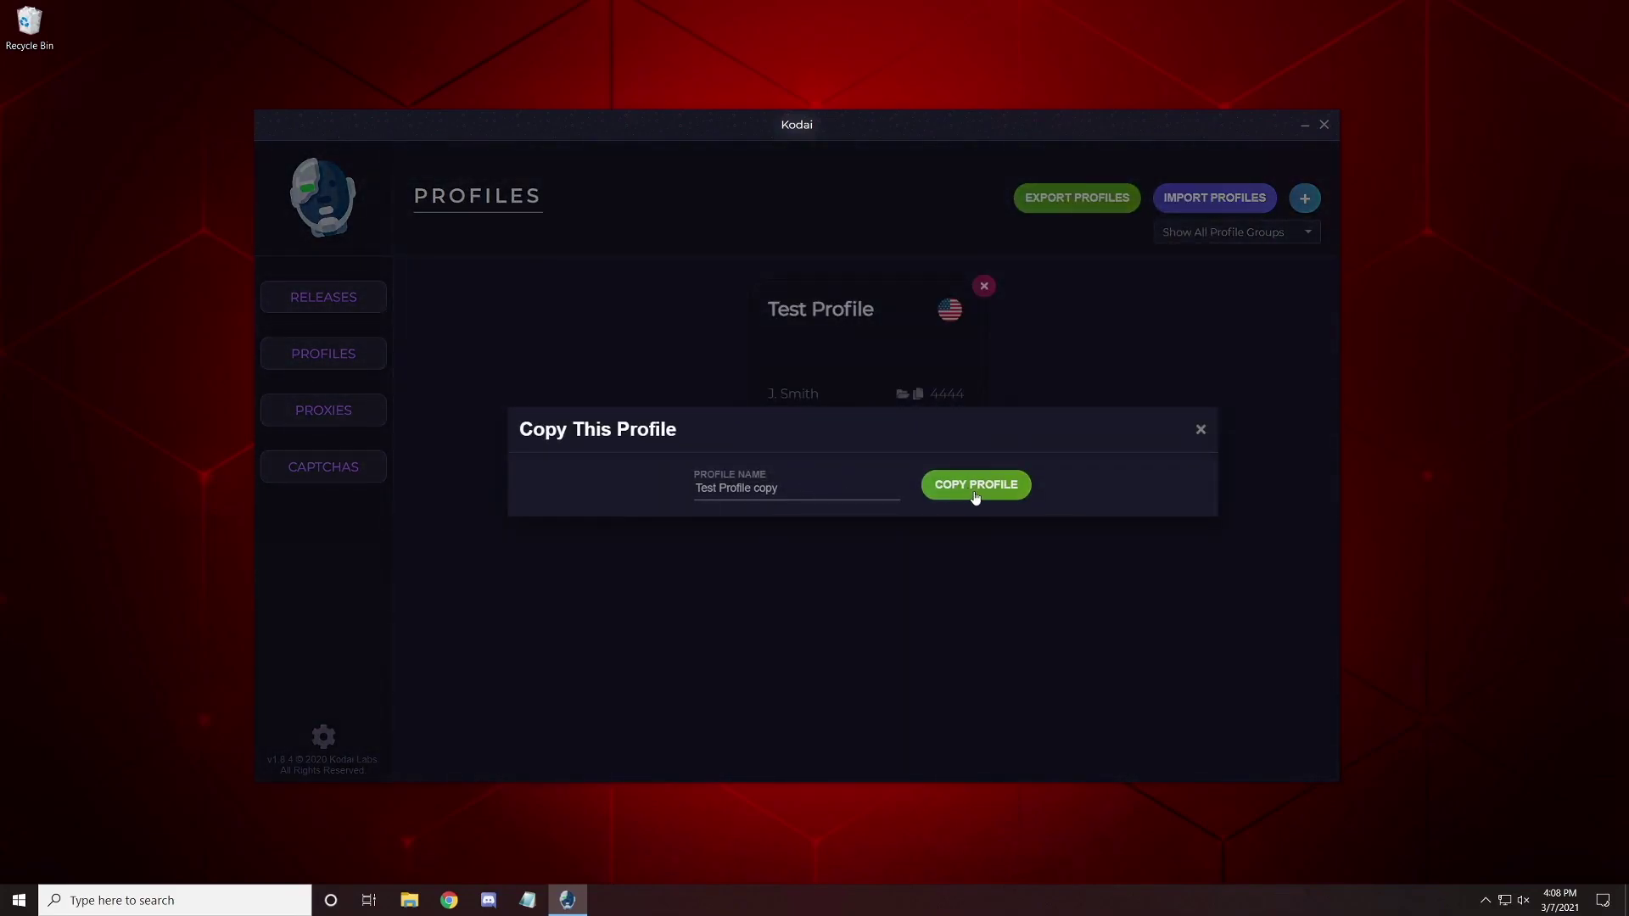
click(975, 493)
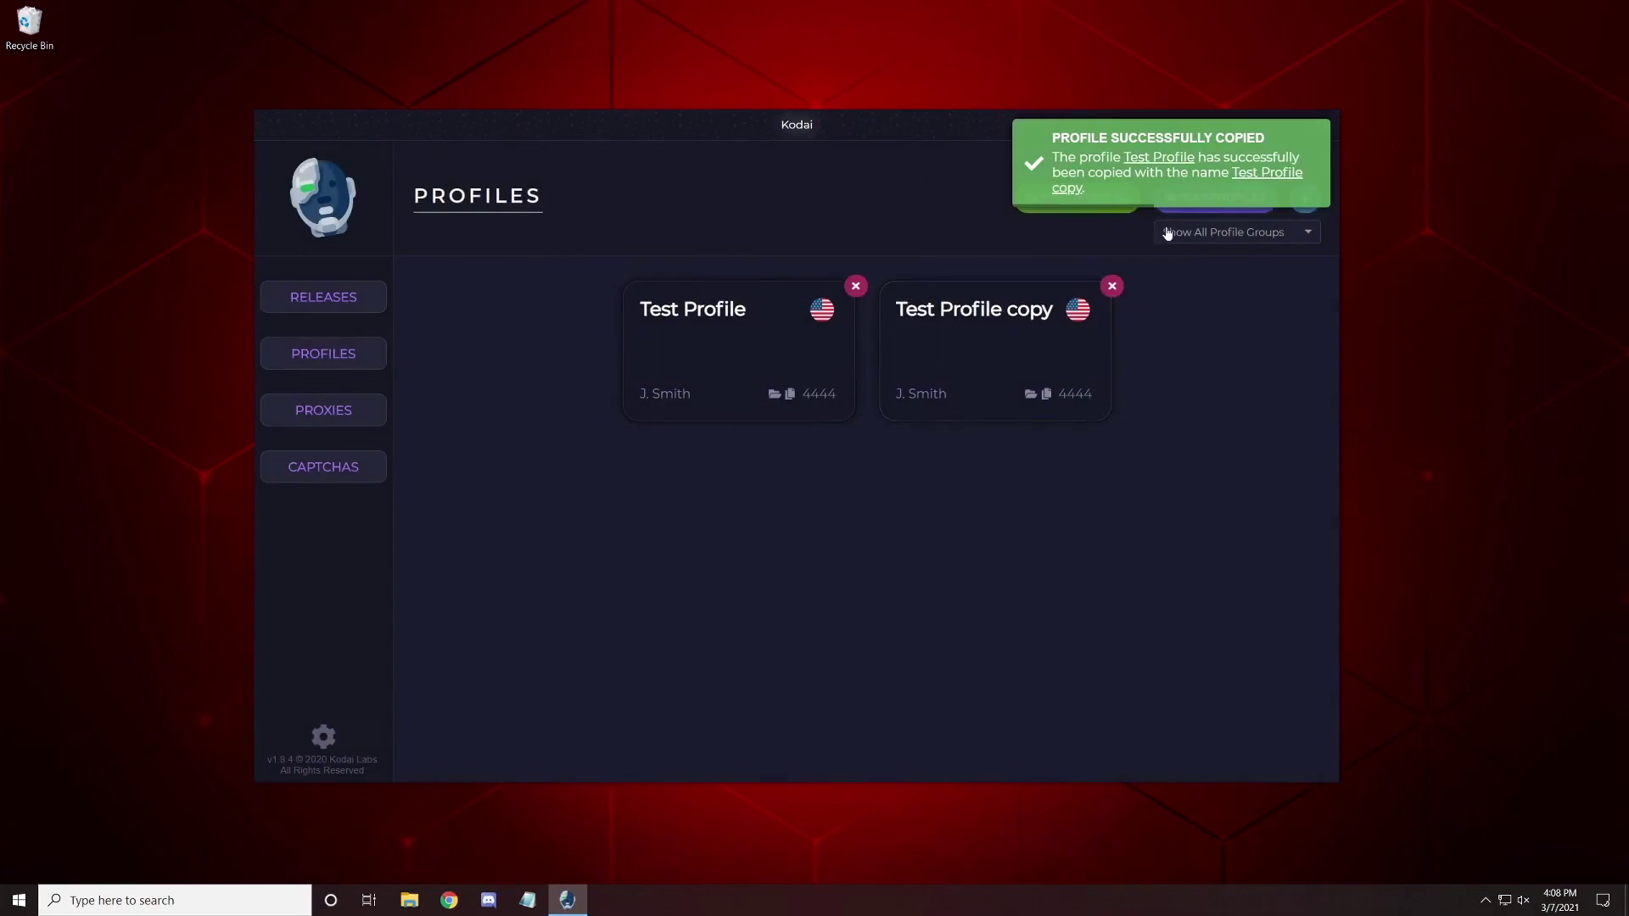
click(1112, 286)
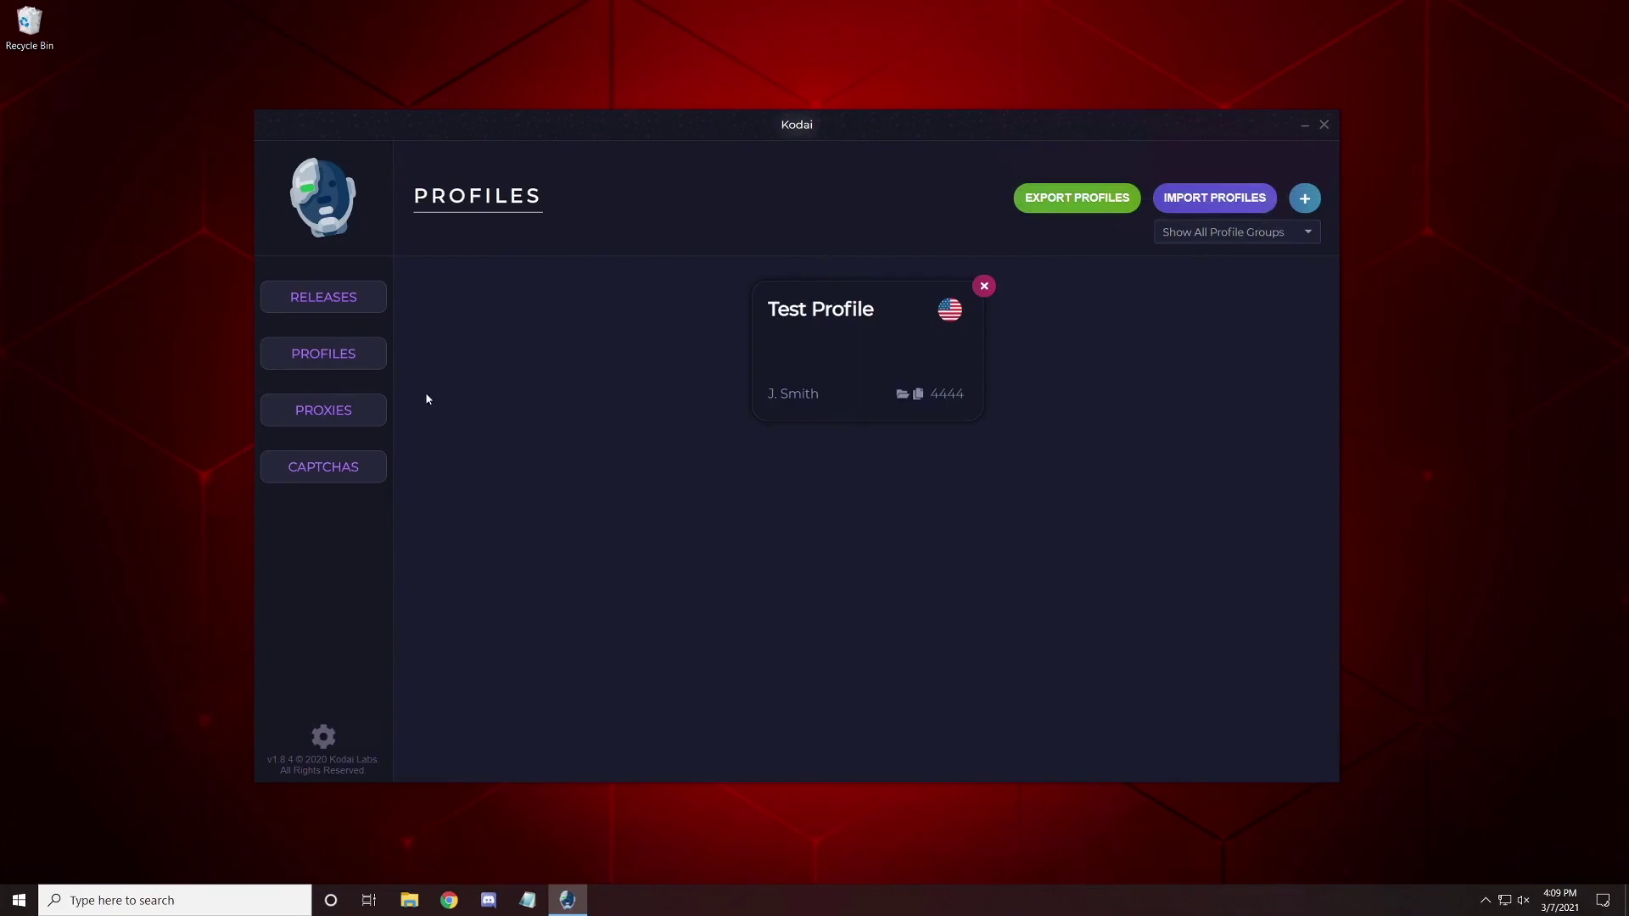
Look over the empty Proxies page, then switch to the Captchas page.
click(314, 422)
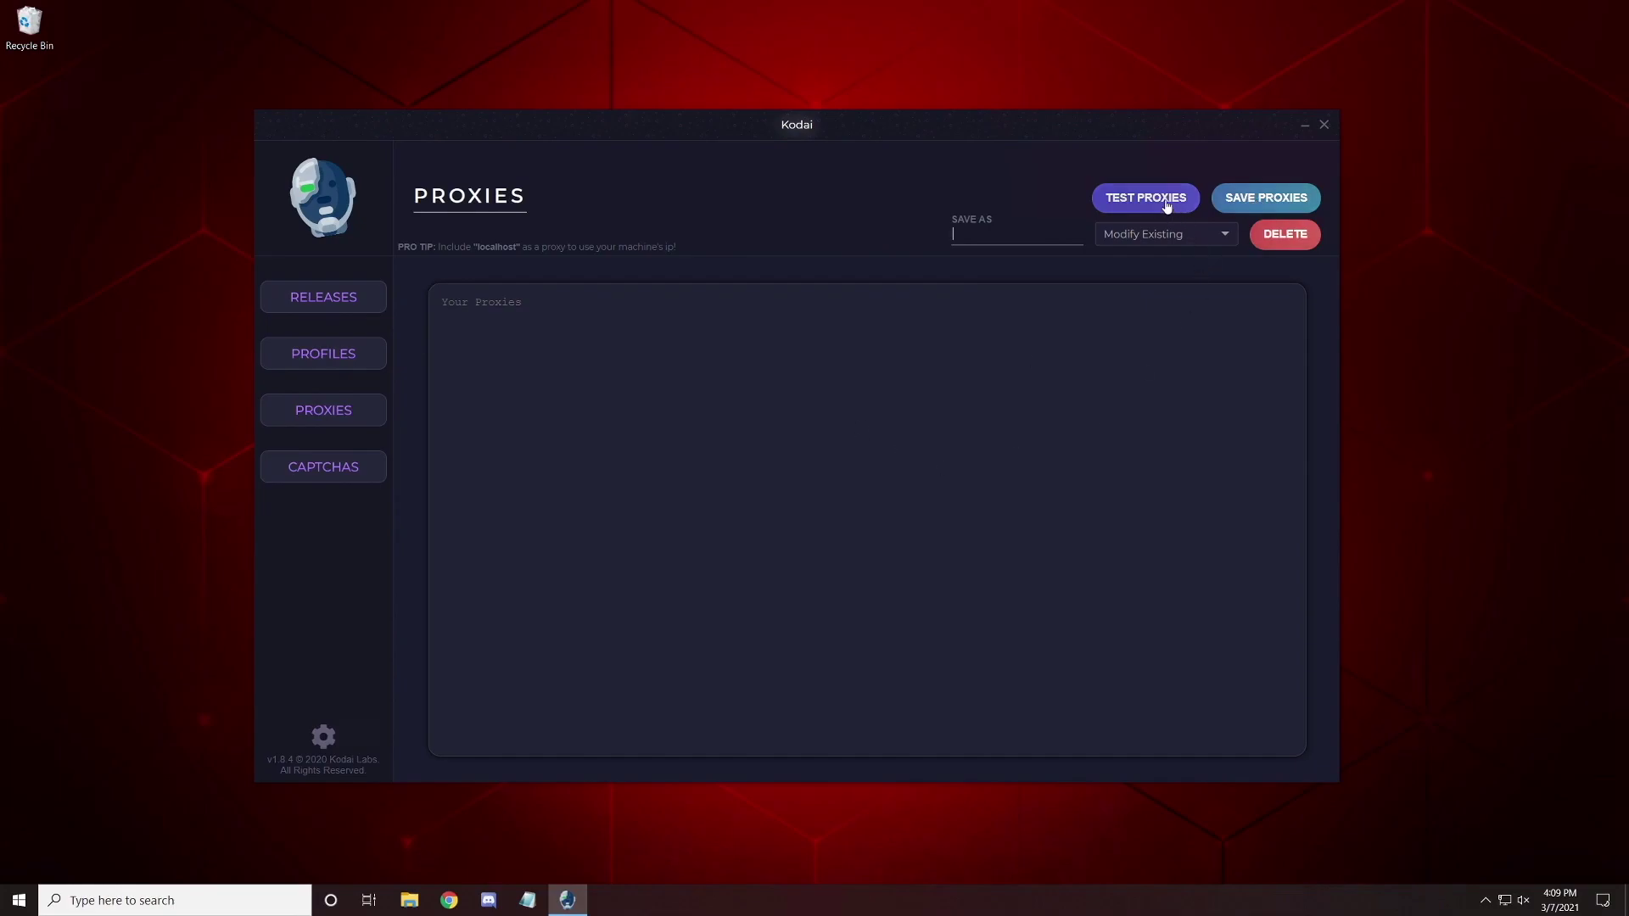
click(583, 374)
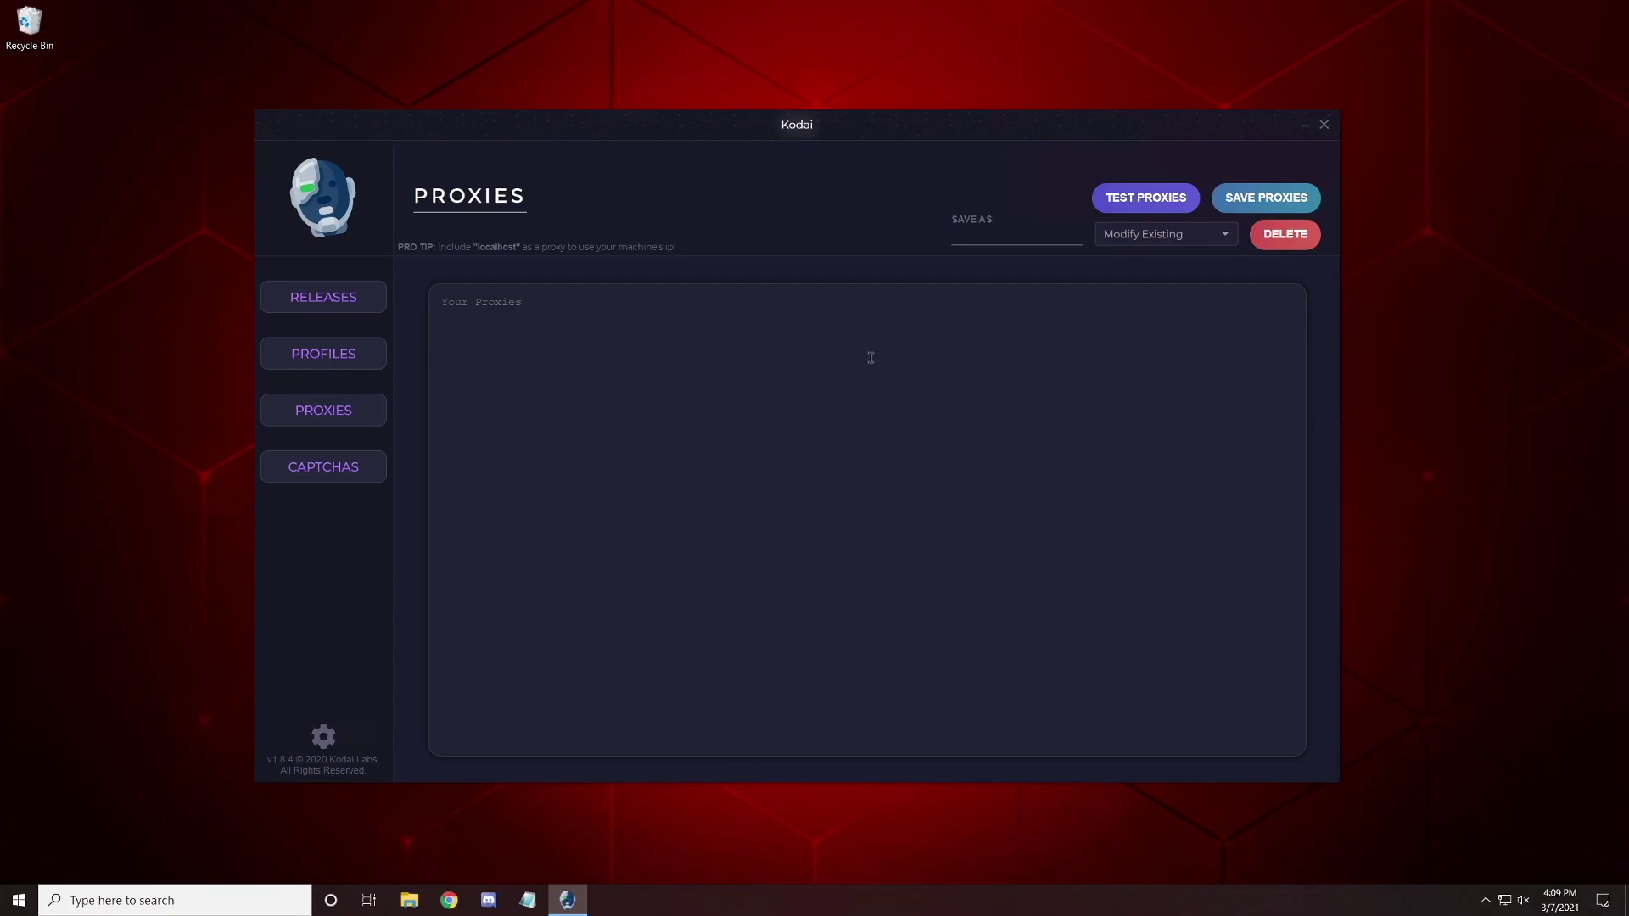
click(363, 466)
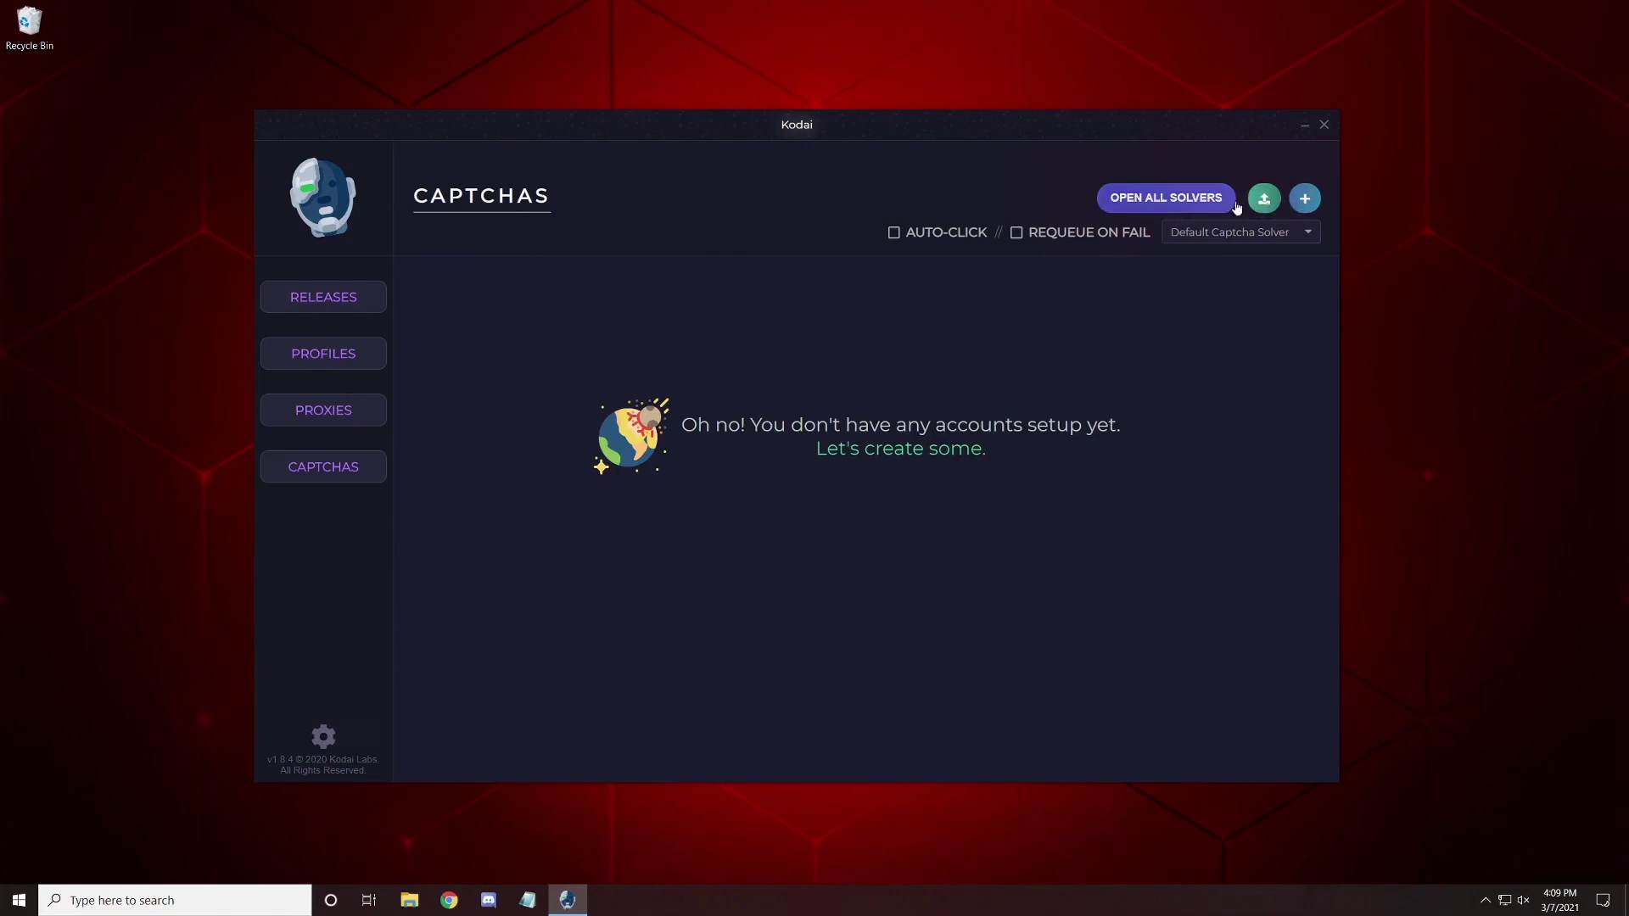
Add a no-proxy captcha account named TEST and dismiss the Google sign-in window.
click(1307, 198)
click(790, 480)
text(aa)
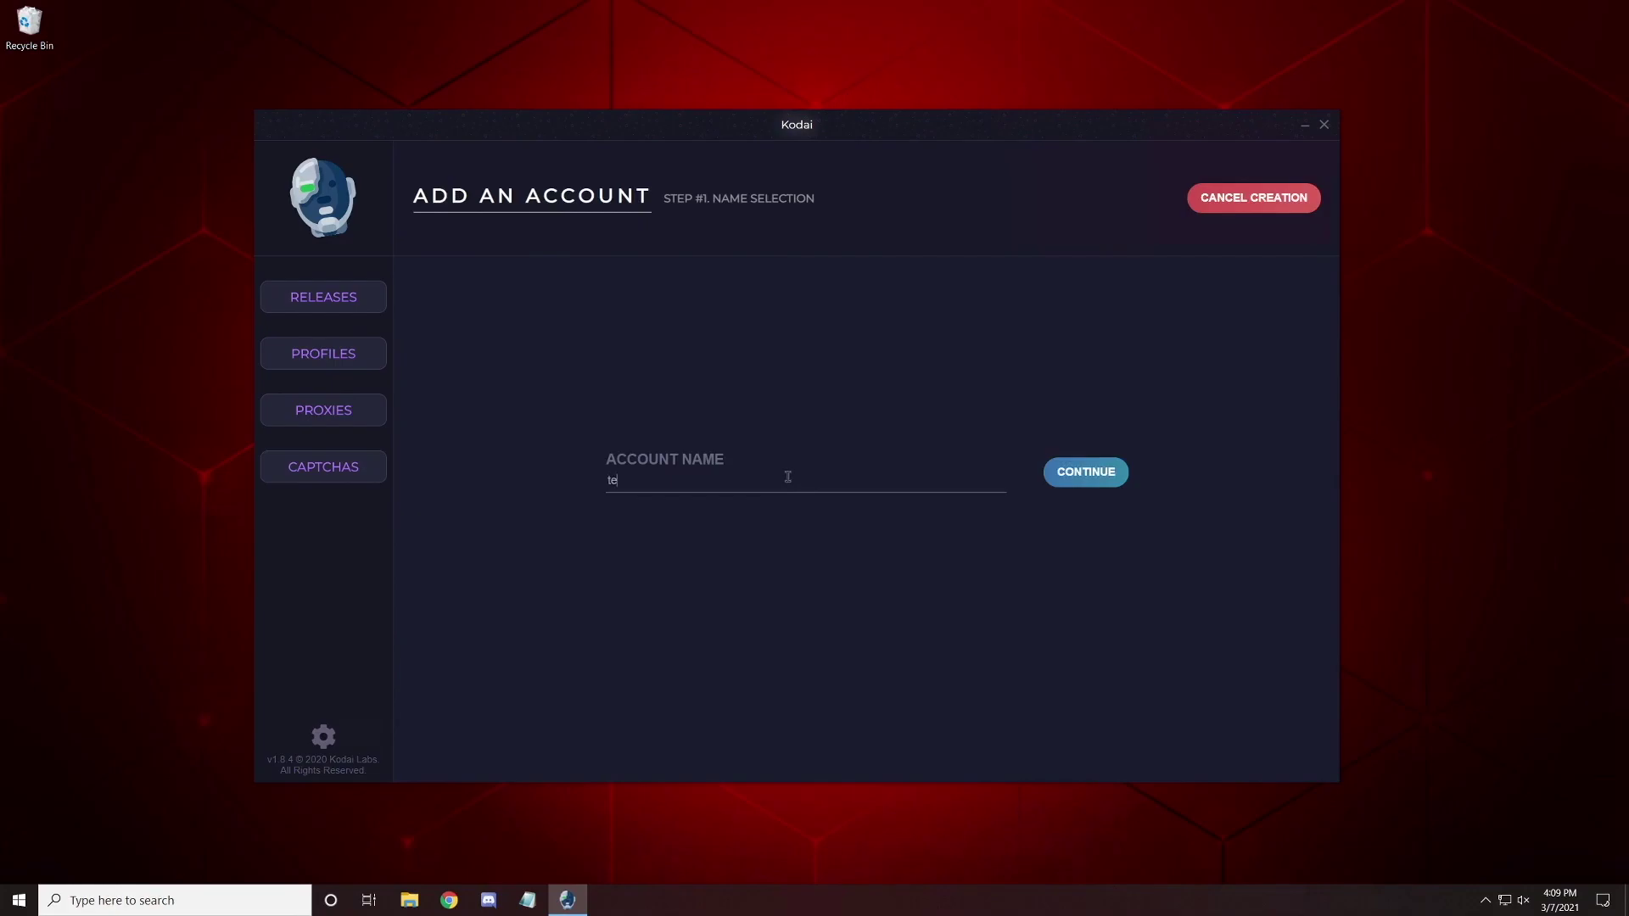
click(1091, 475)
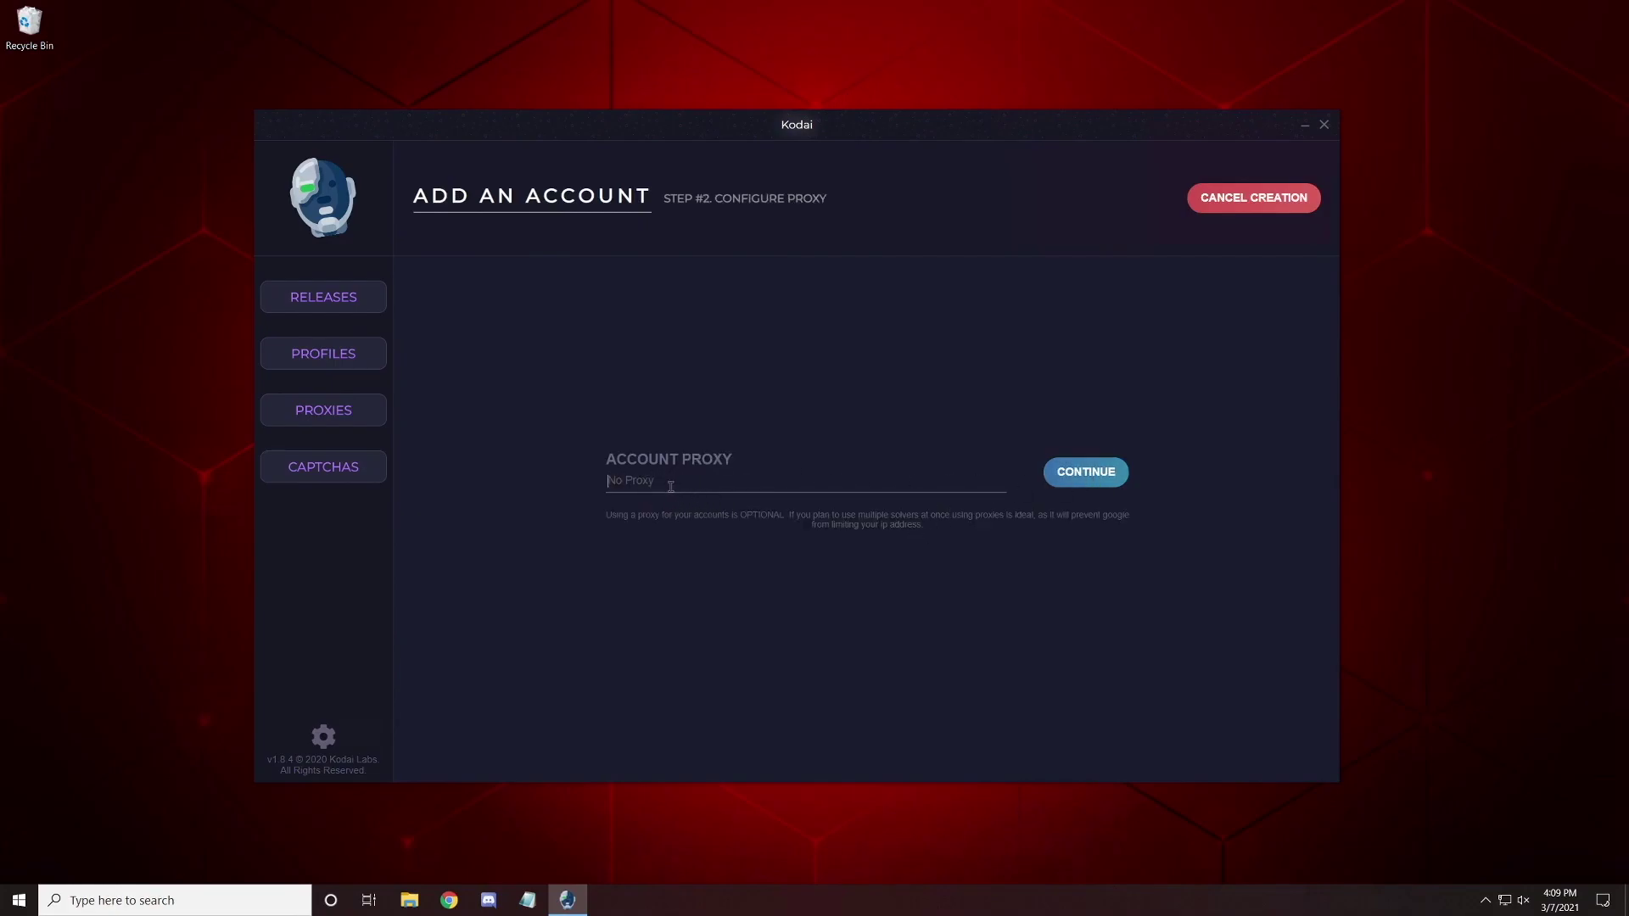
click(1074, 461)
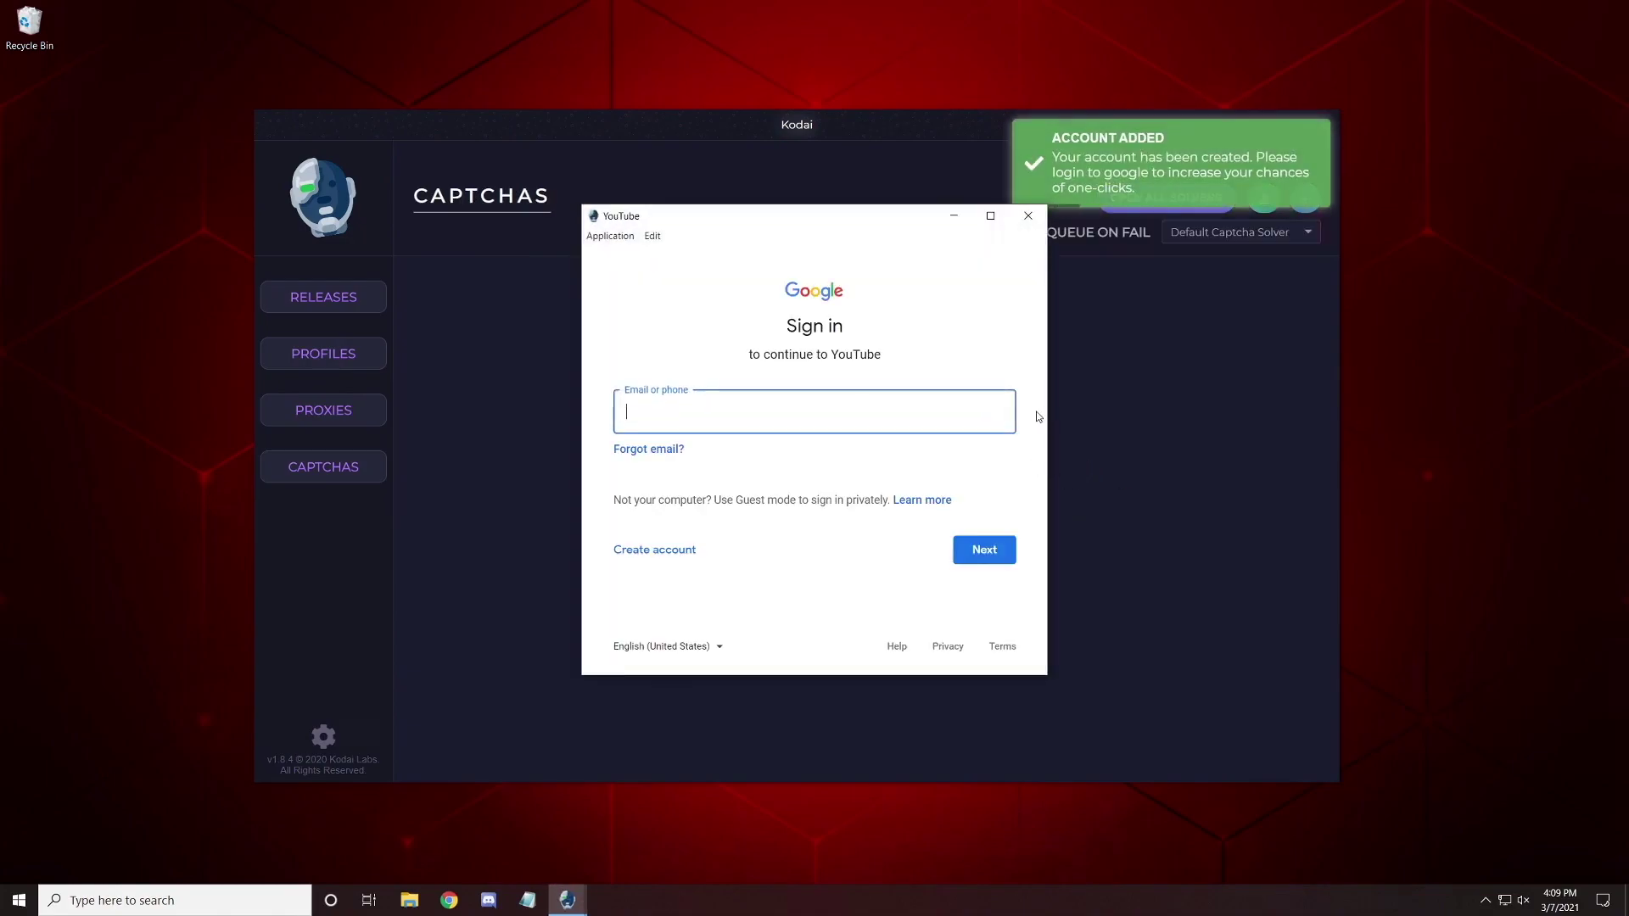
mouse_move(852, 212)
mouse_down()
mouse_move(883, 207)
mouse_move(844, 216)
mouse_up()
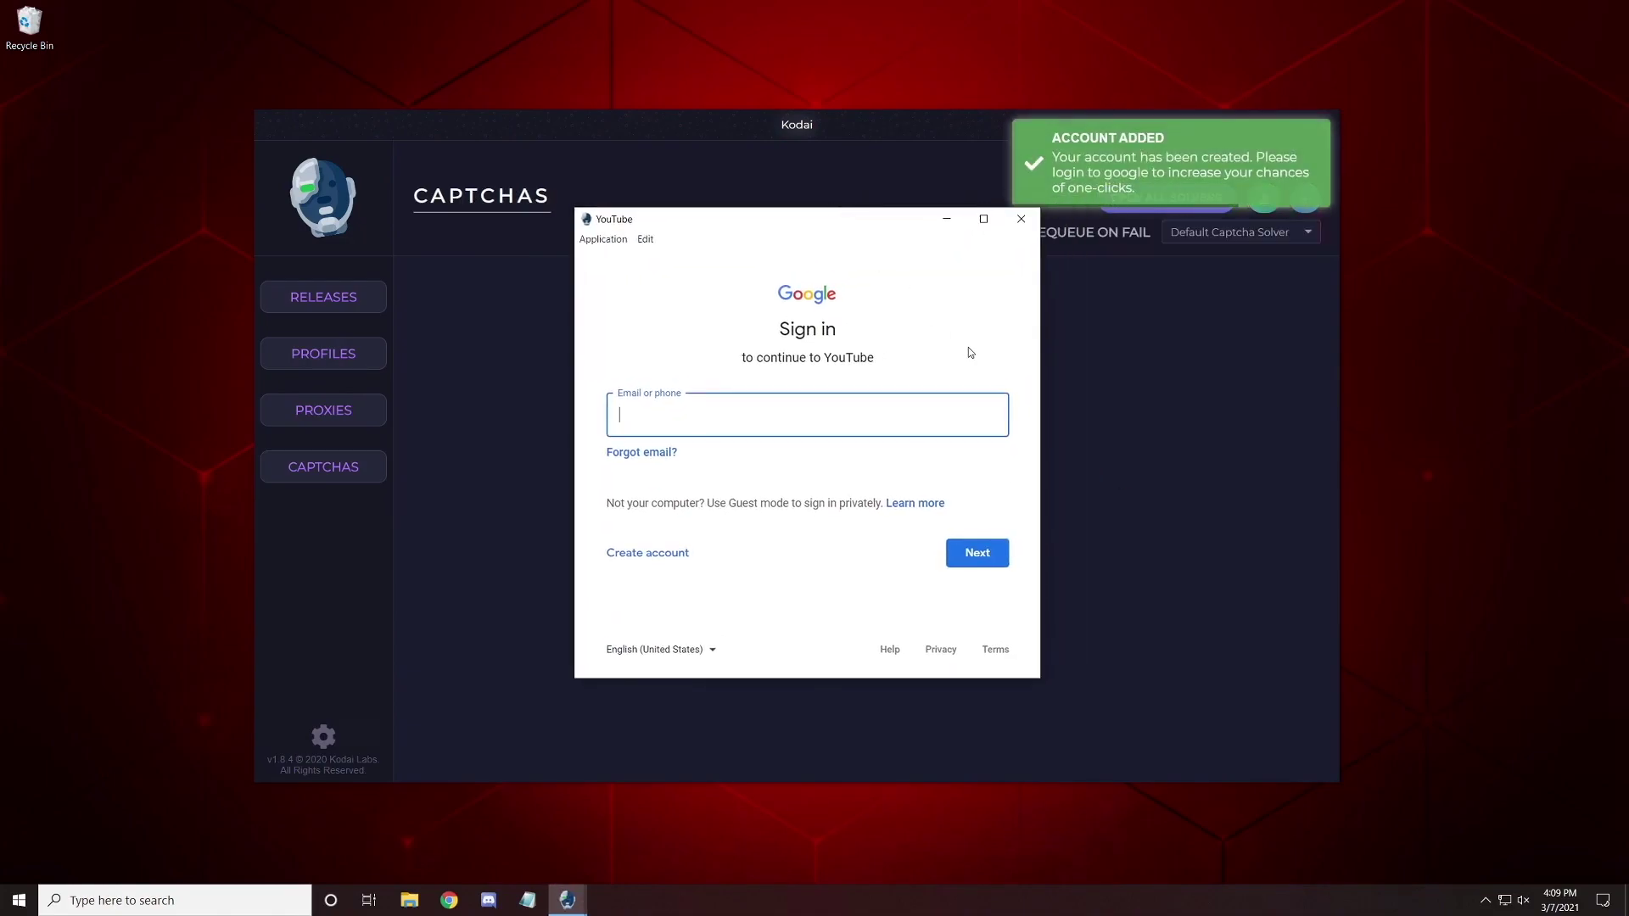
click(1021, 220)
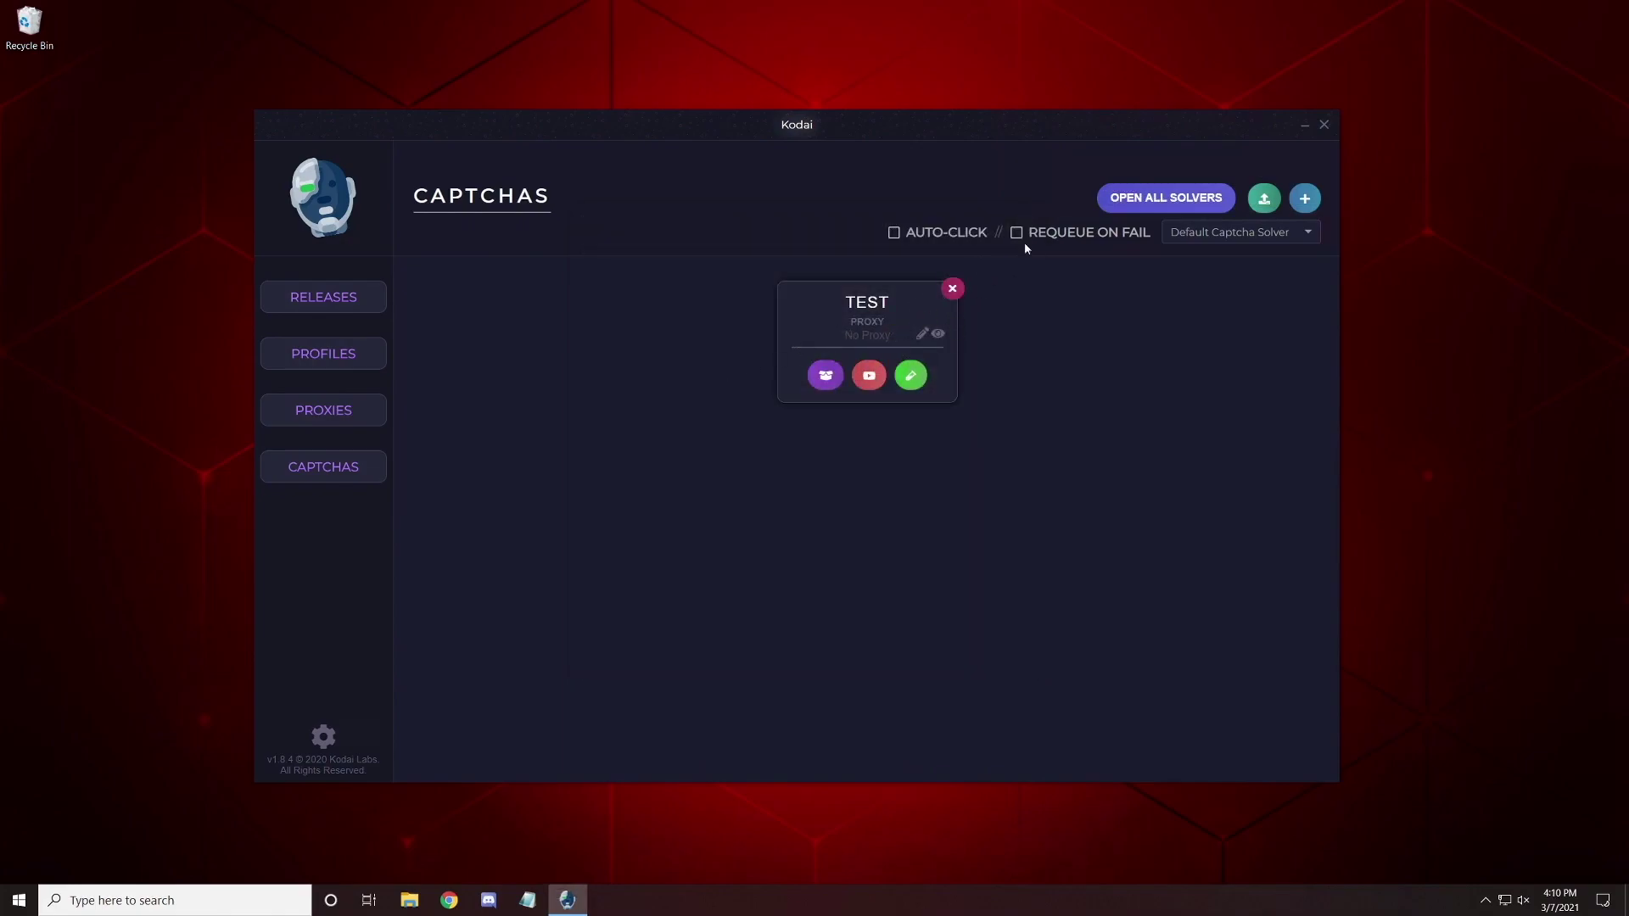
Set TEST as the captcha solver, open its Supreme Captcha Harvester, then close it.
click(1203, 235)
click(1208, 282)
click(825, 376)
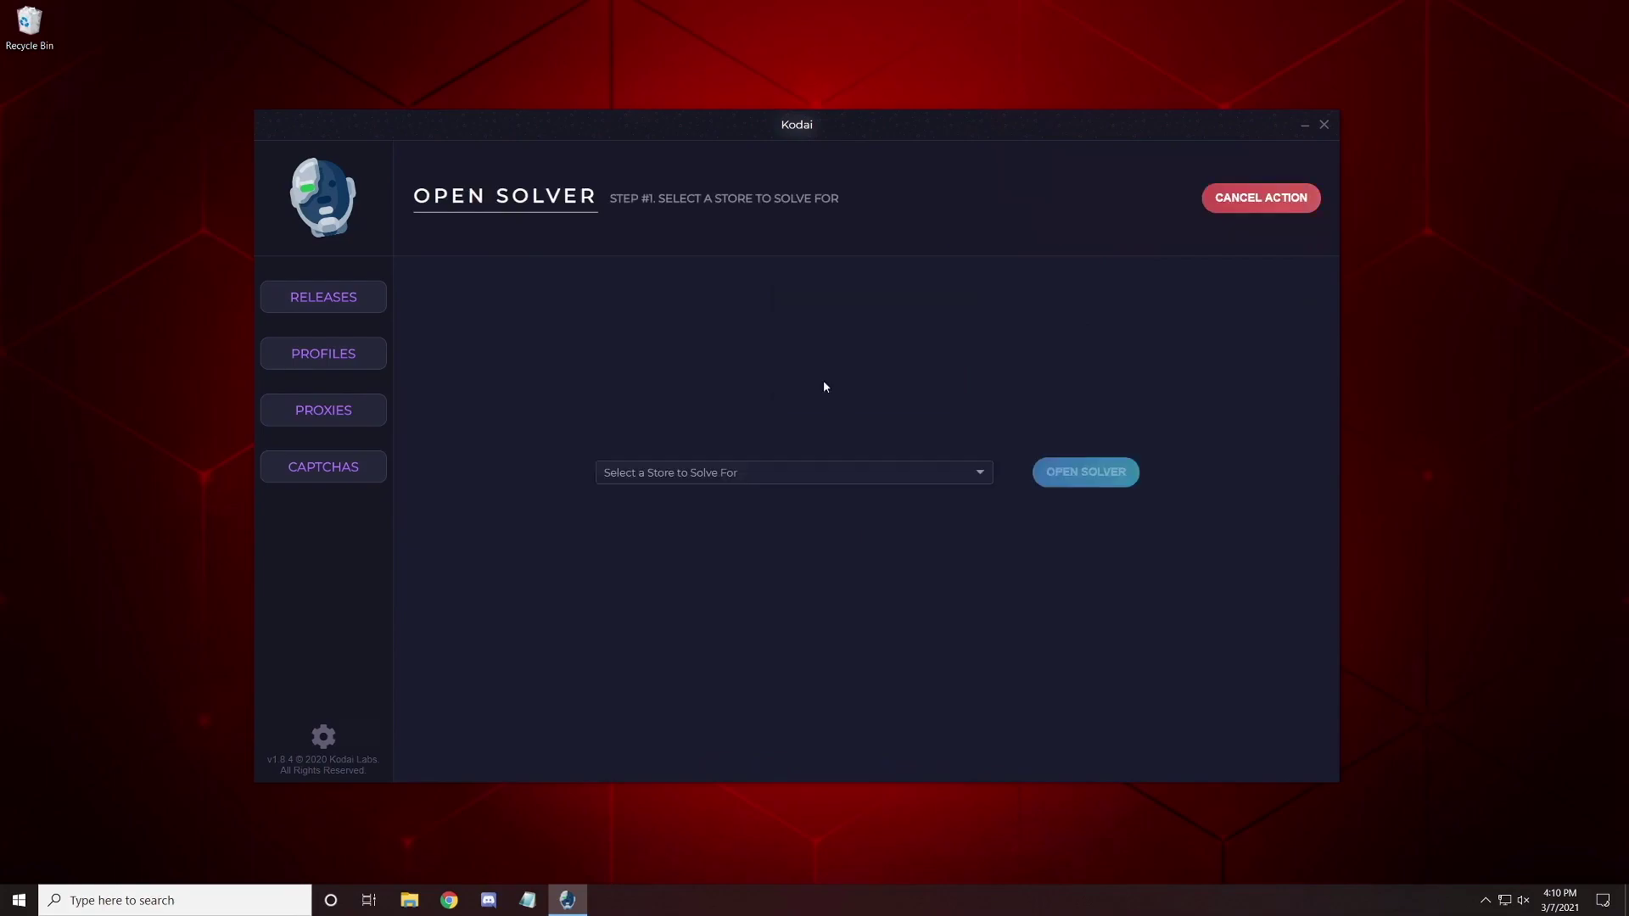
click(766, 478)
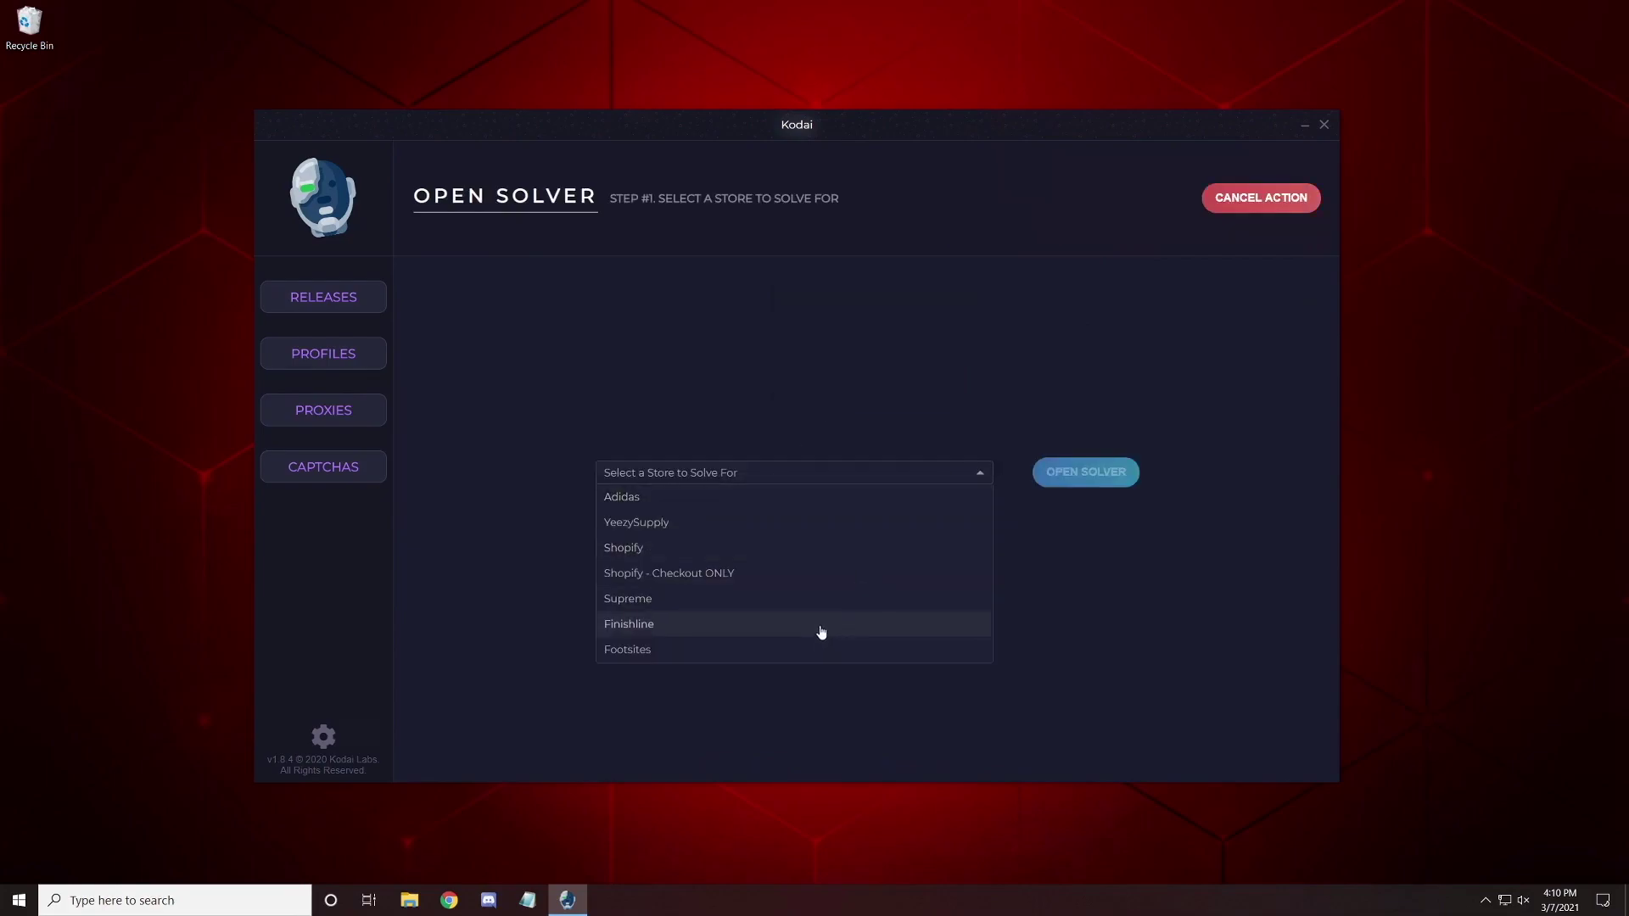
click(729, 598)
click(1072, 473)
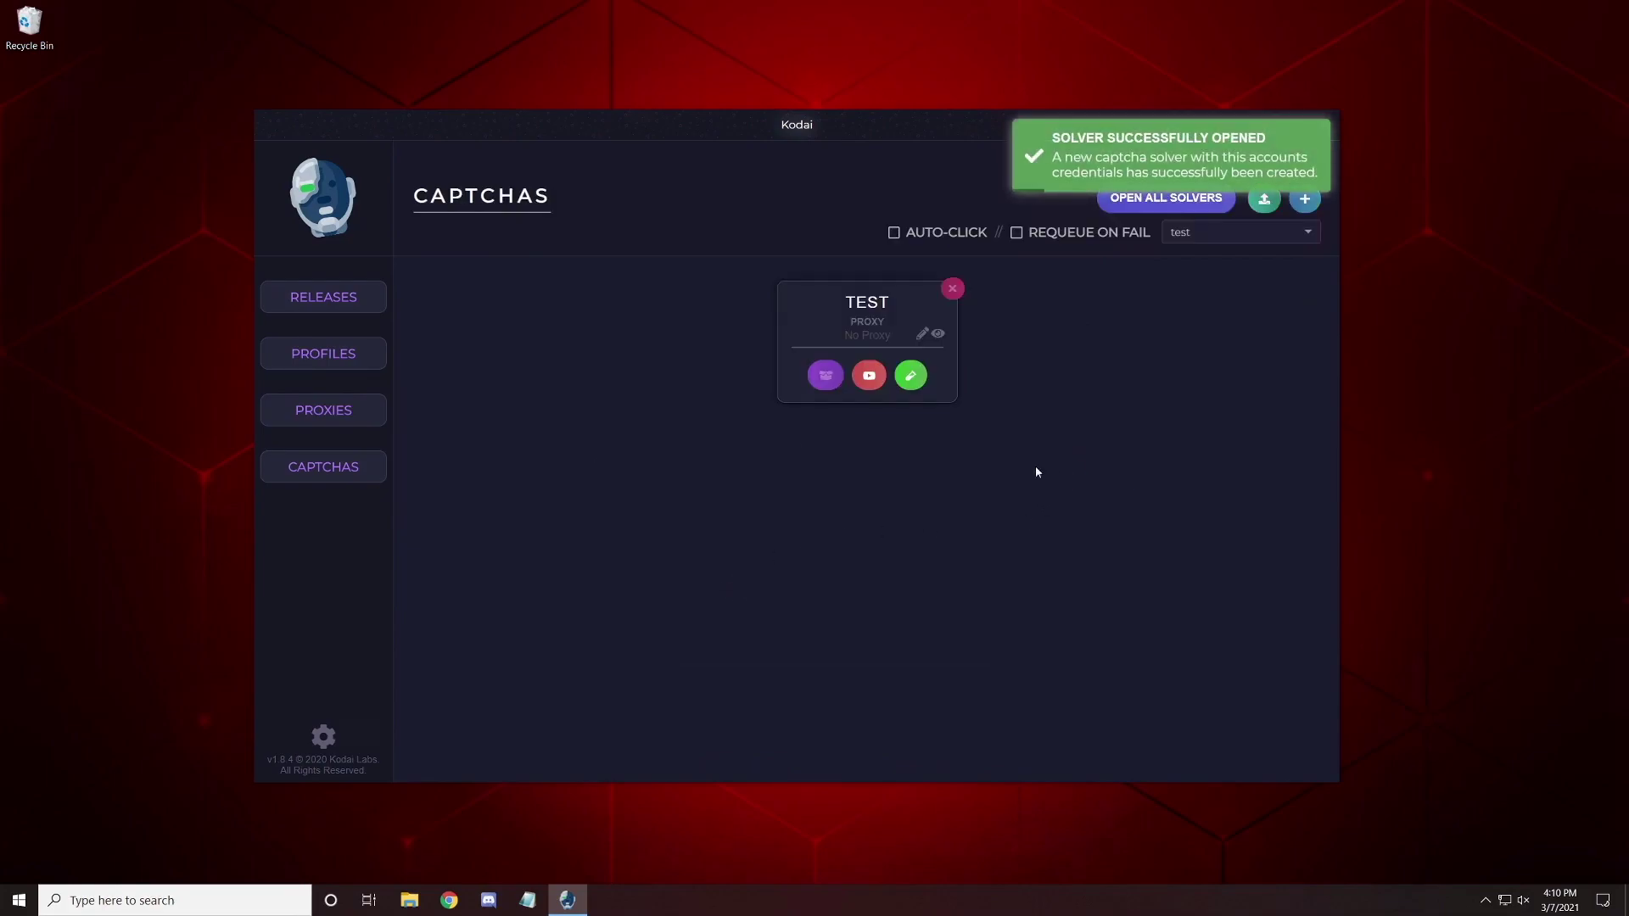
drag(831, 233, 1093, 299)
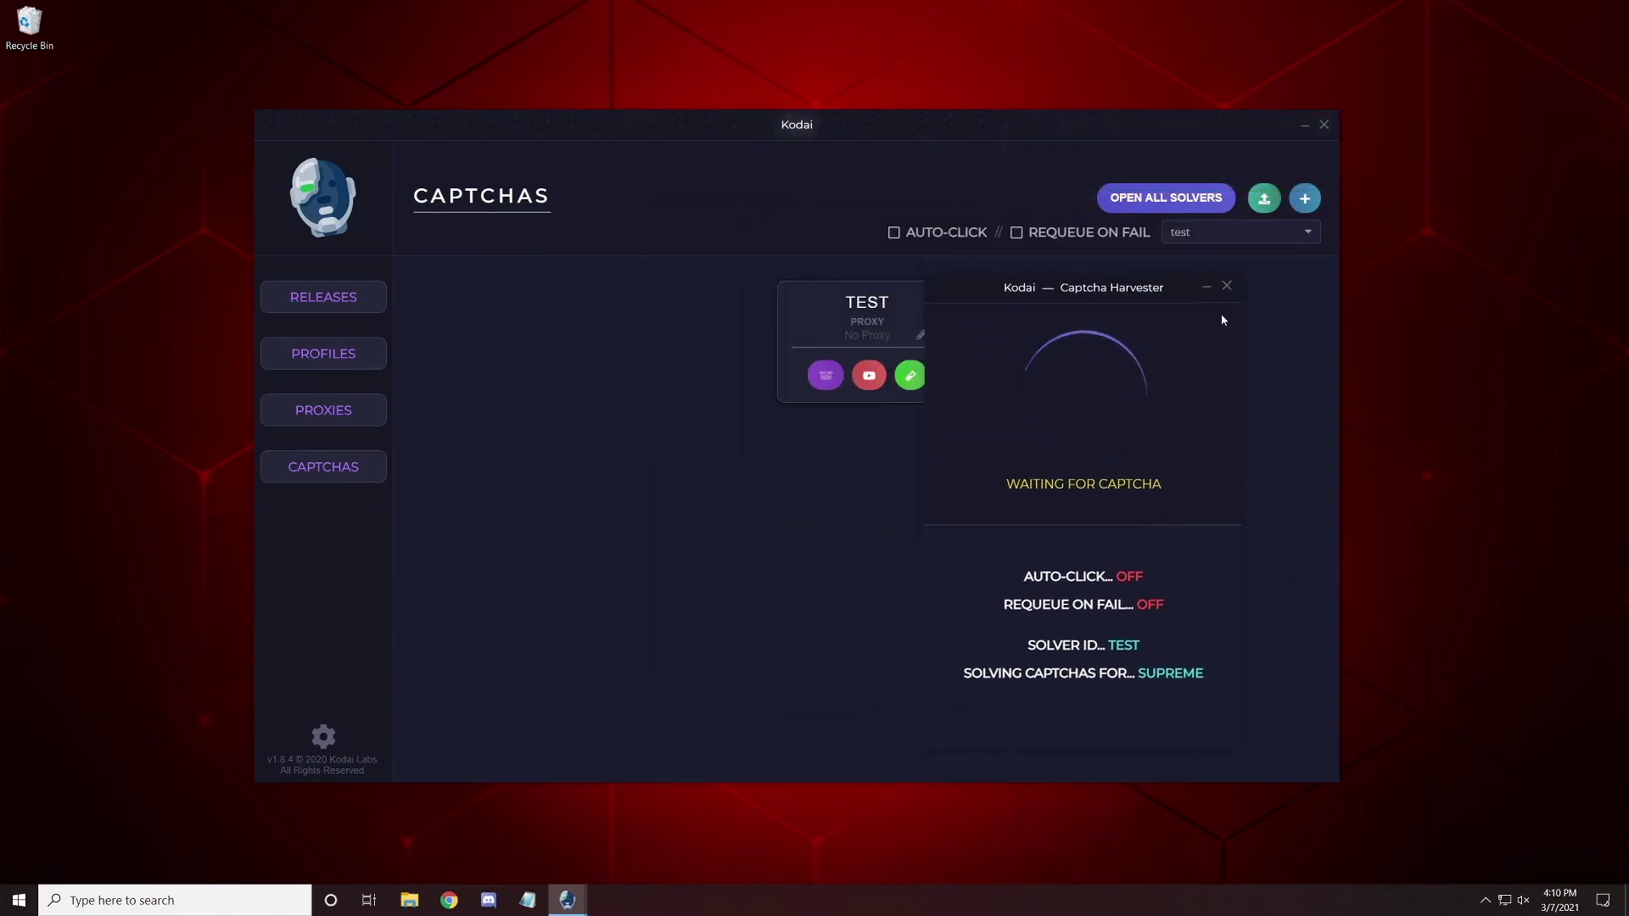
click(1227, 288)
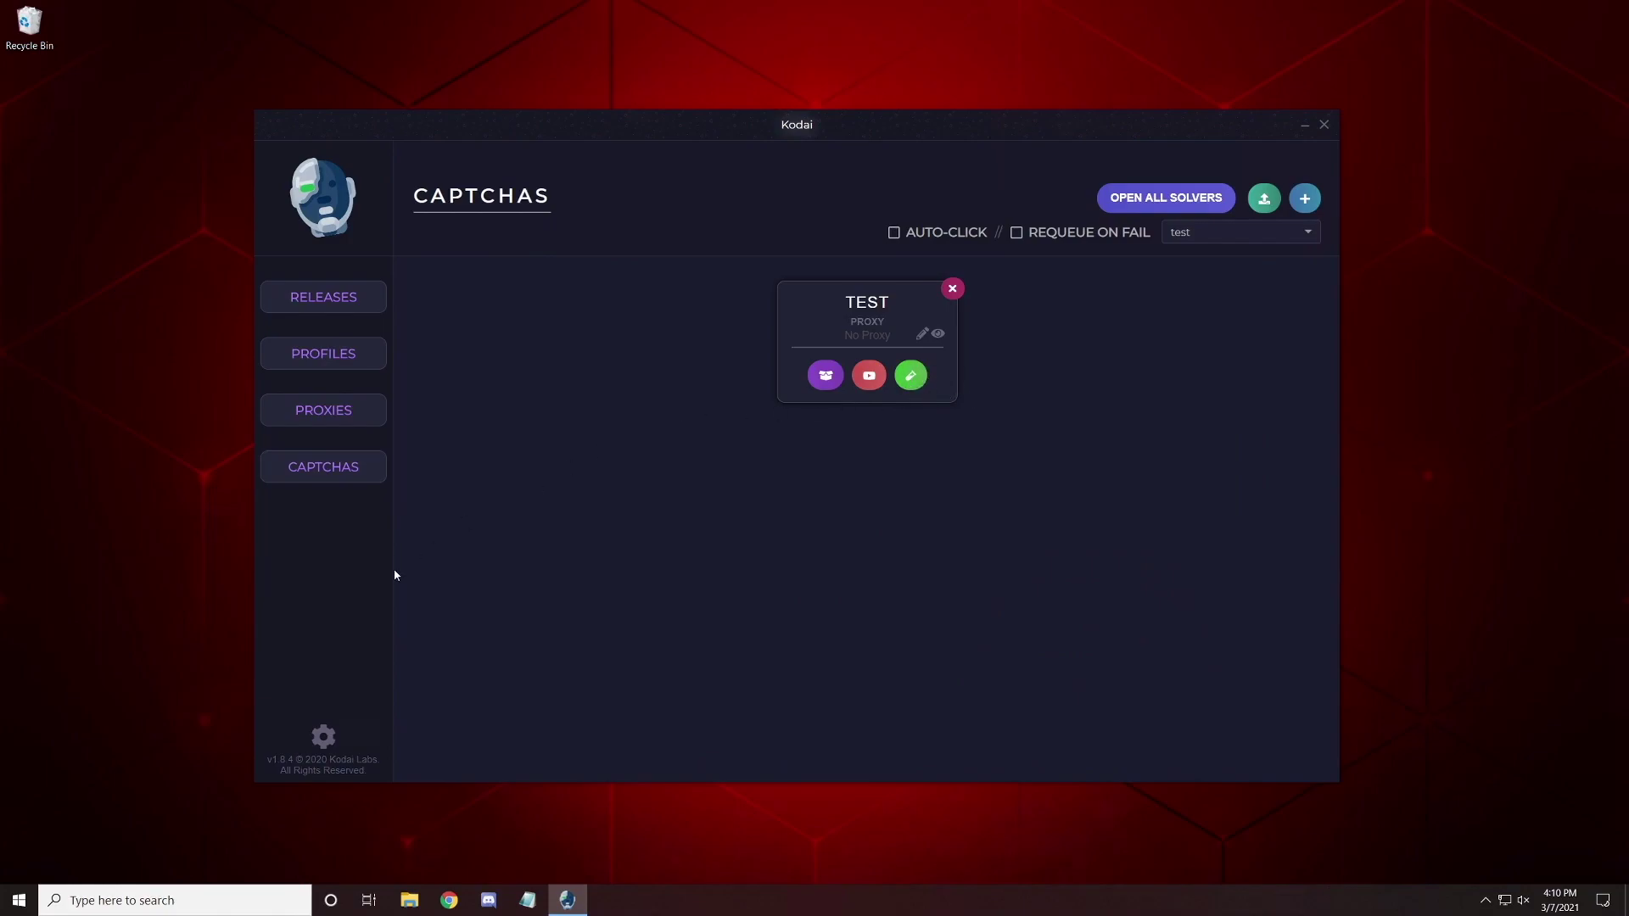
Save app settings with separate-webhook exports and Pay with PayPal off, then go to the dashboard.
click(322, 736)
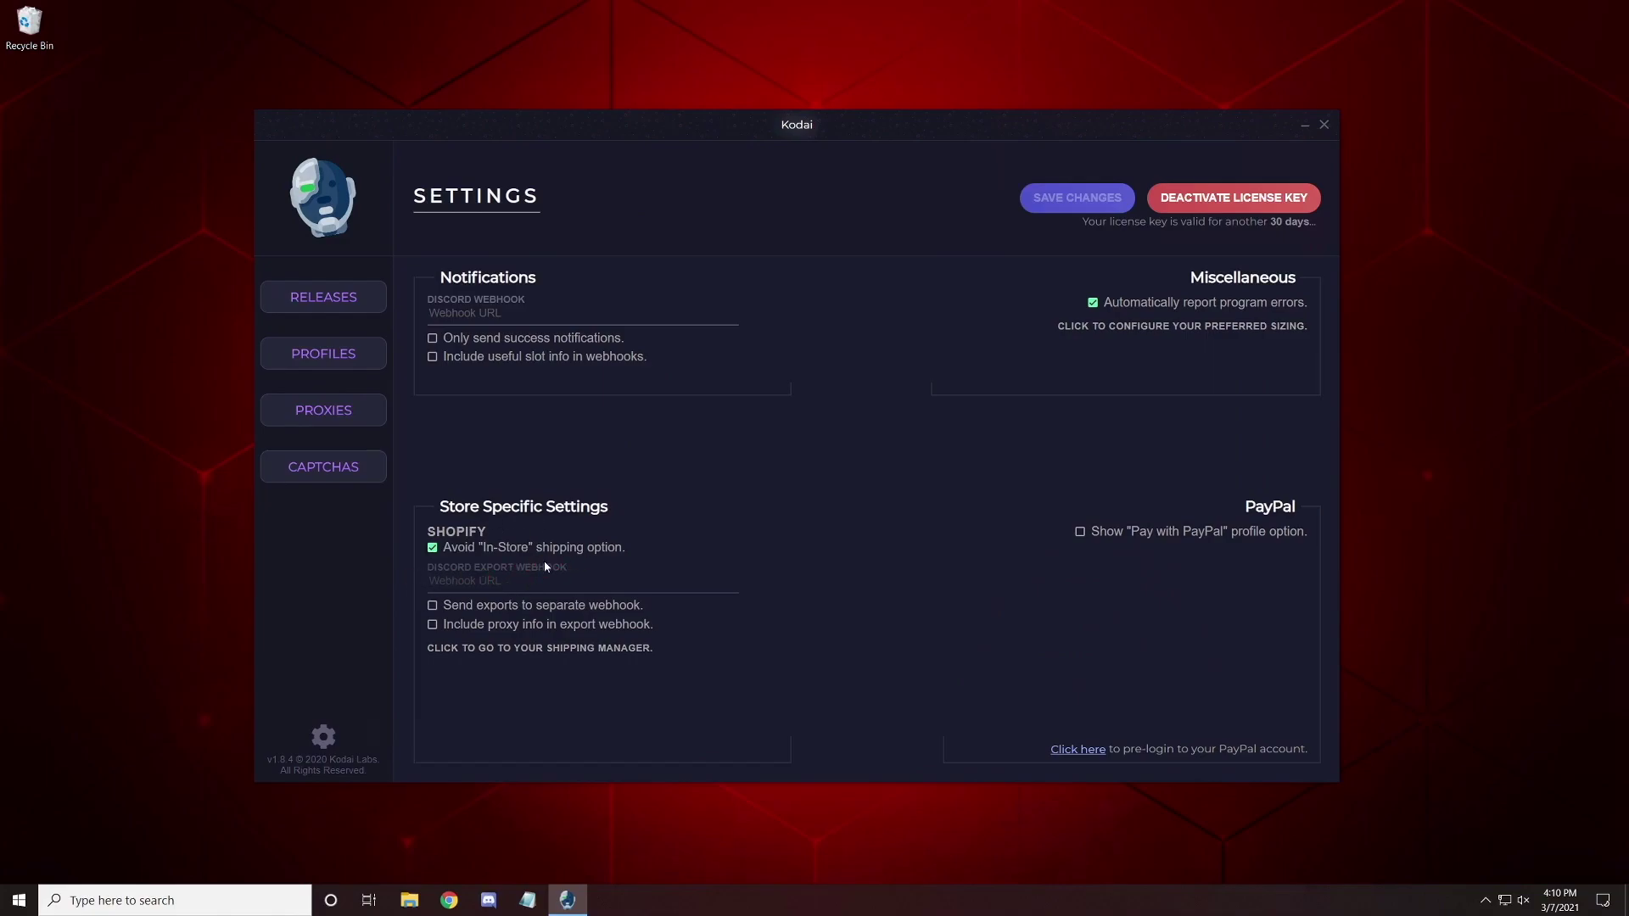
click(484, 605)
click(434, 605)
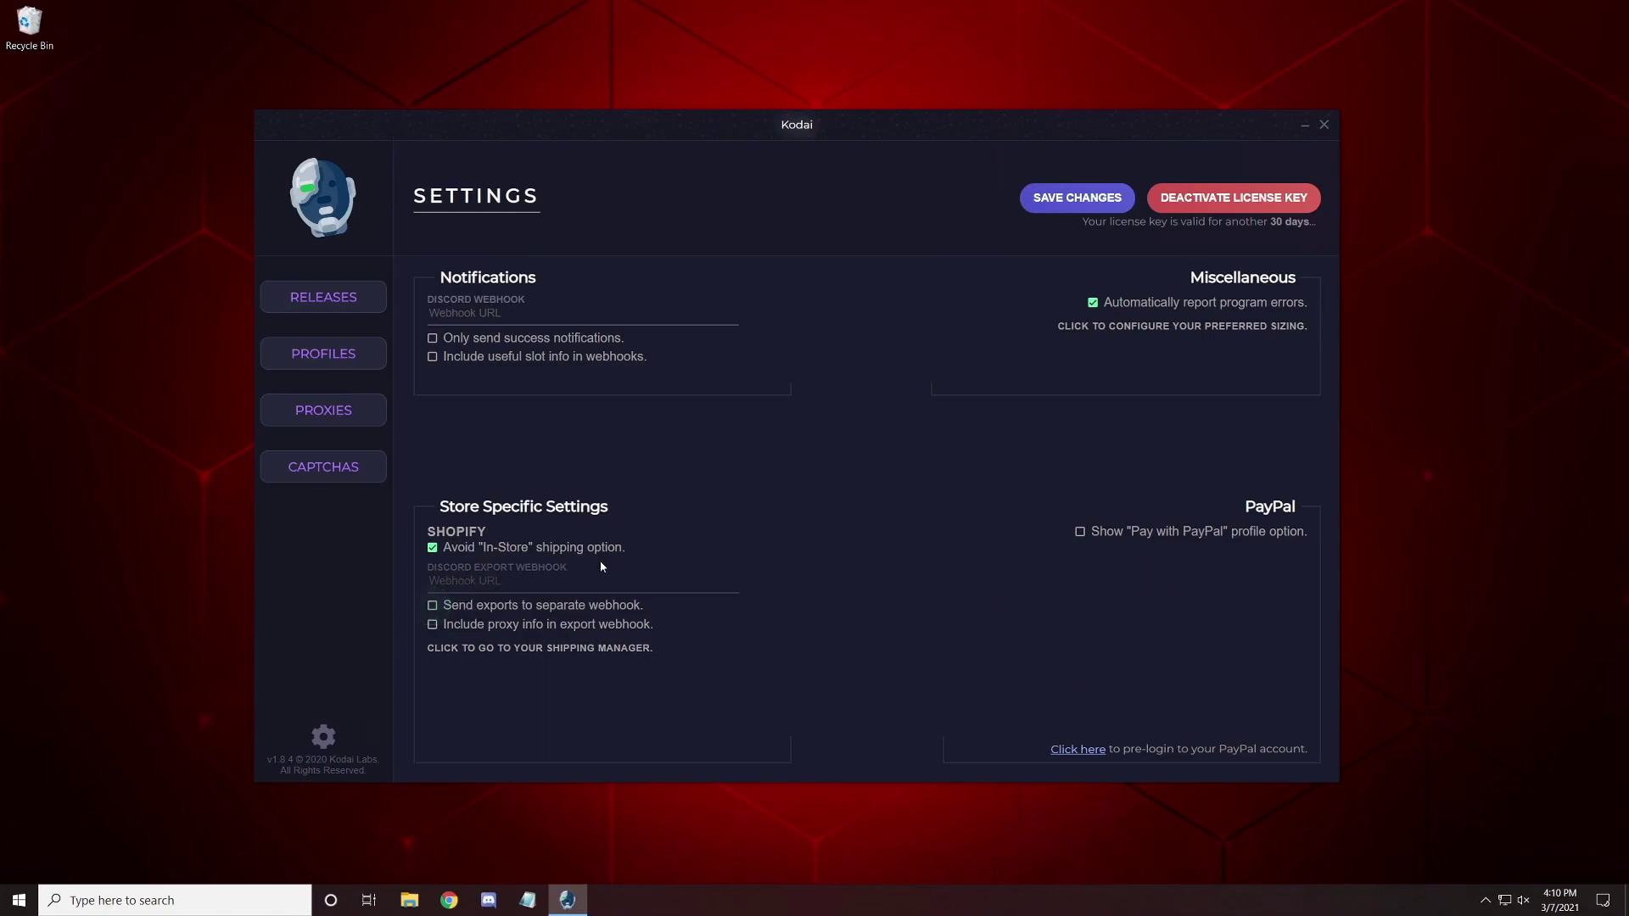
click(530, 649)
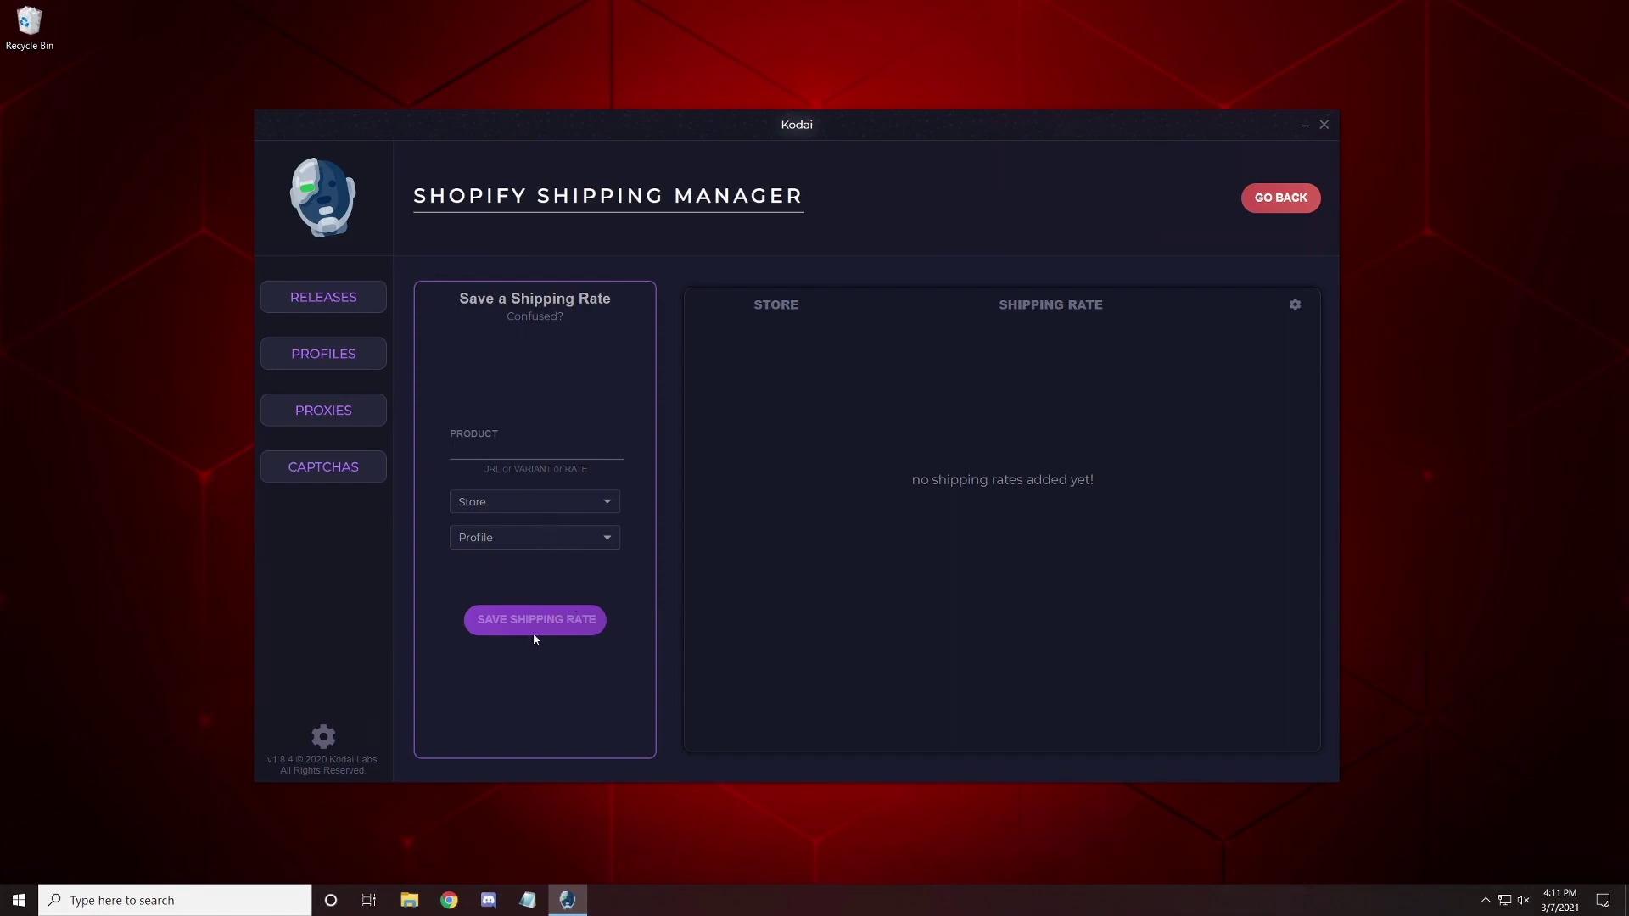
click(1282, 198)
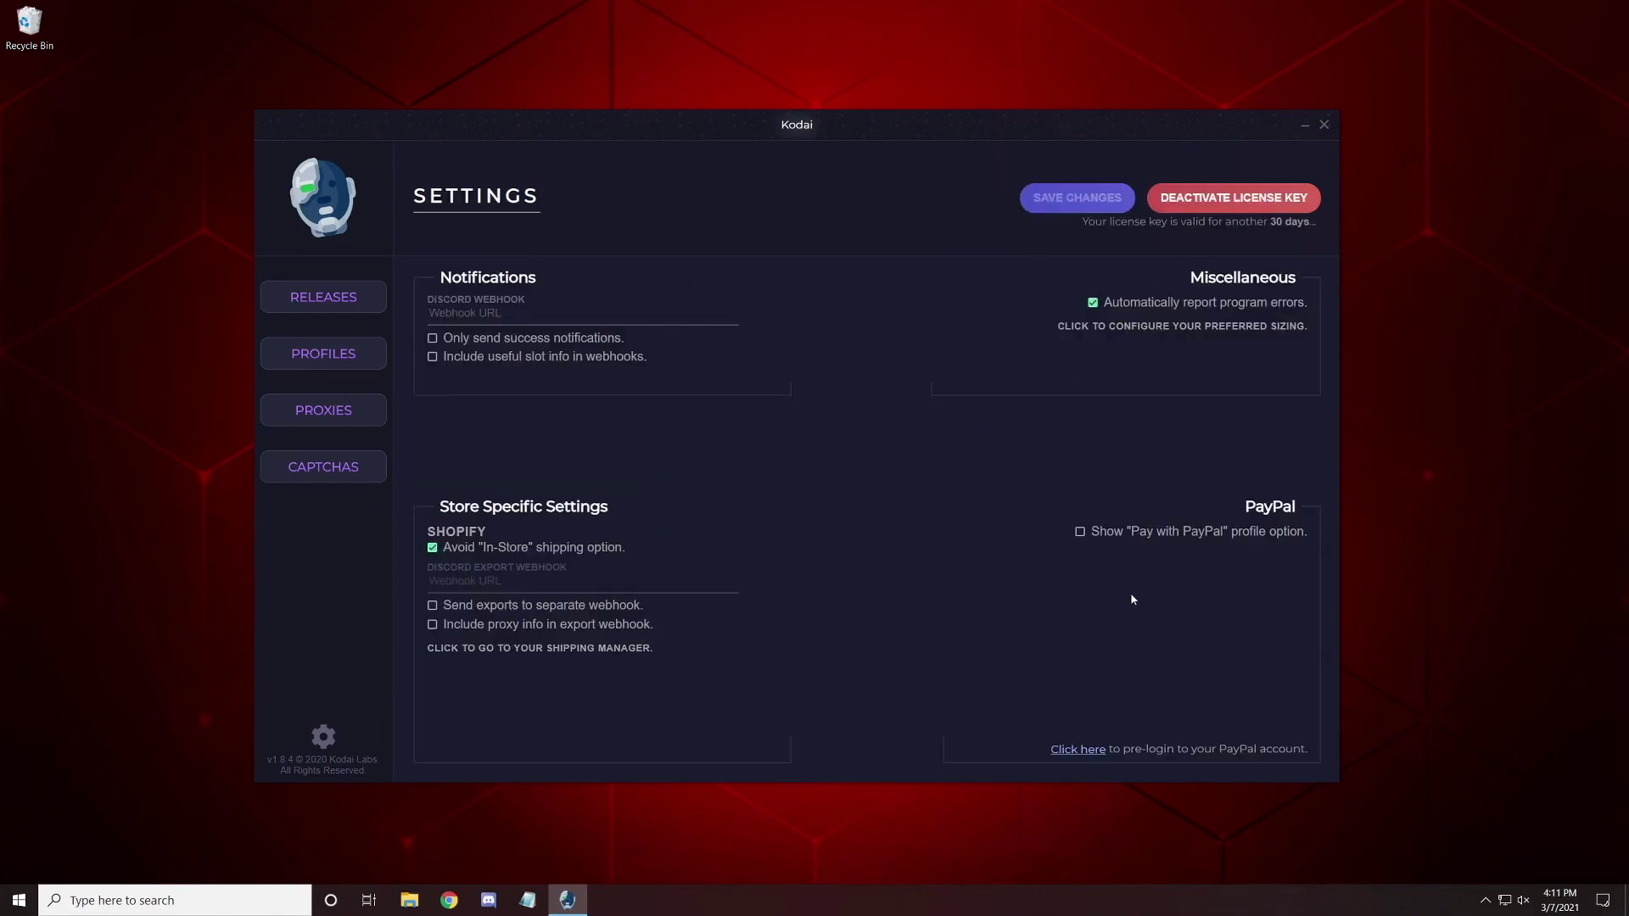
click(1080, 533)
click(1080, 533)
click(1052, 203)
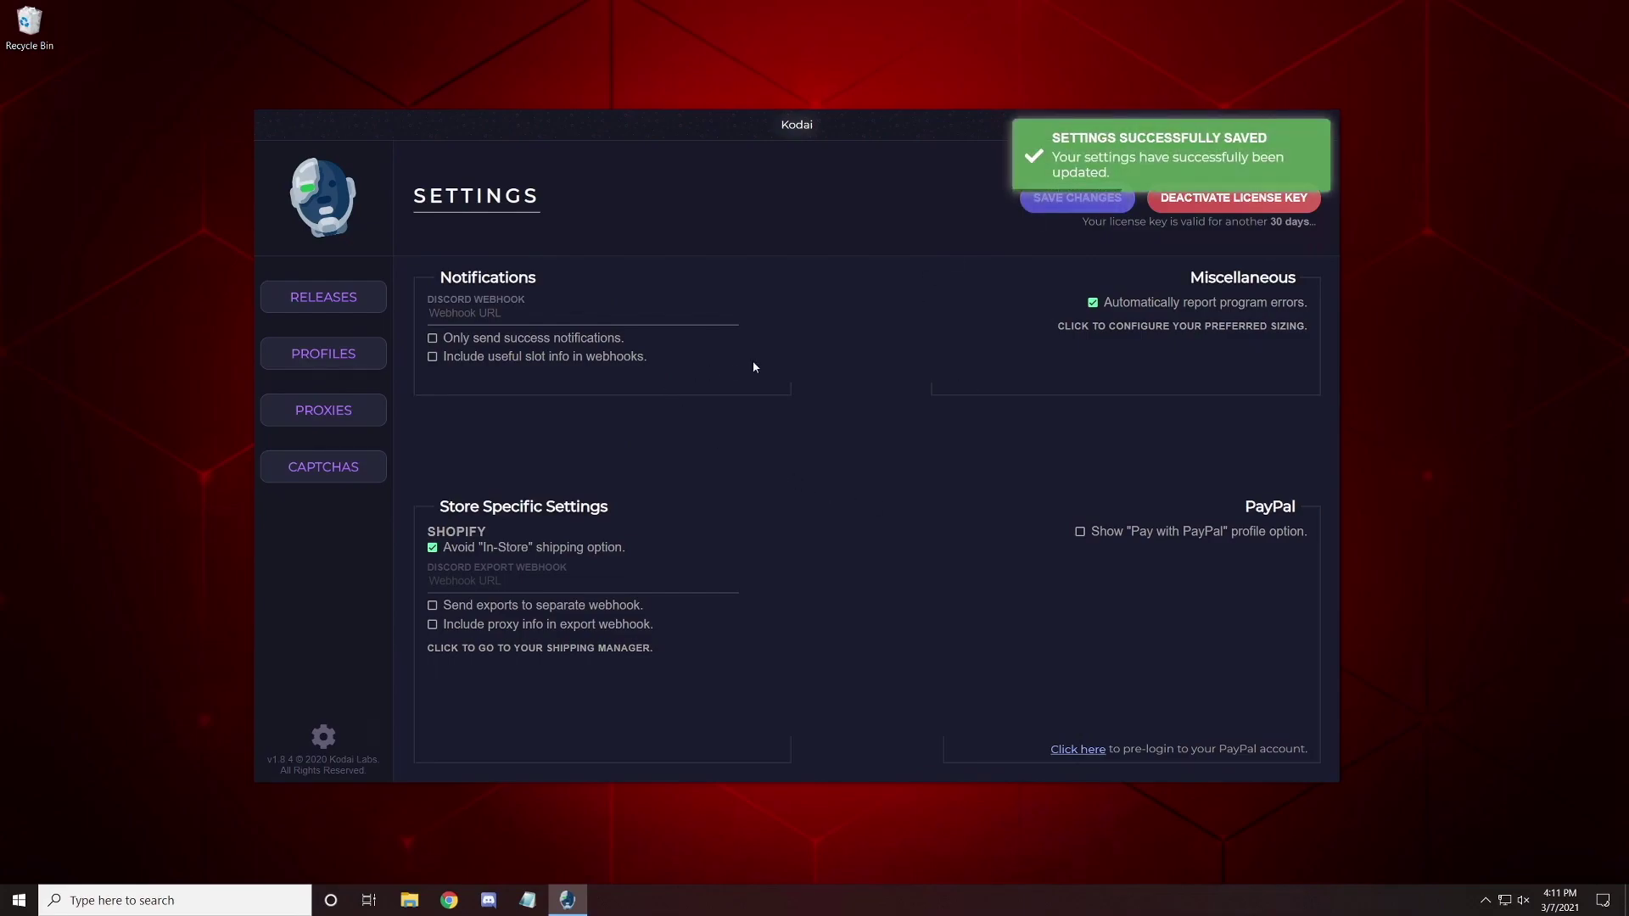
click(312, 214)
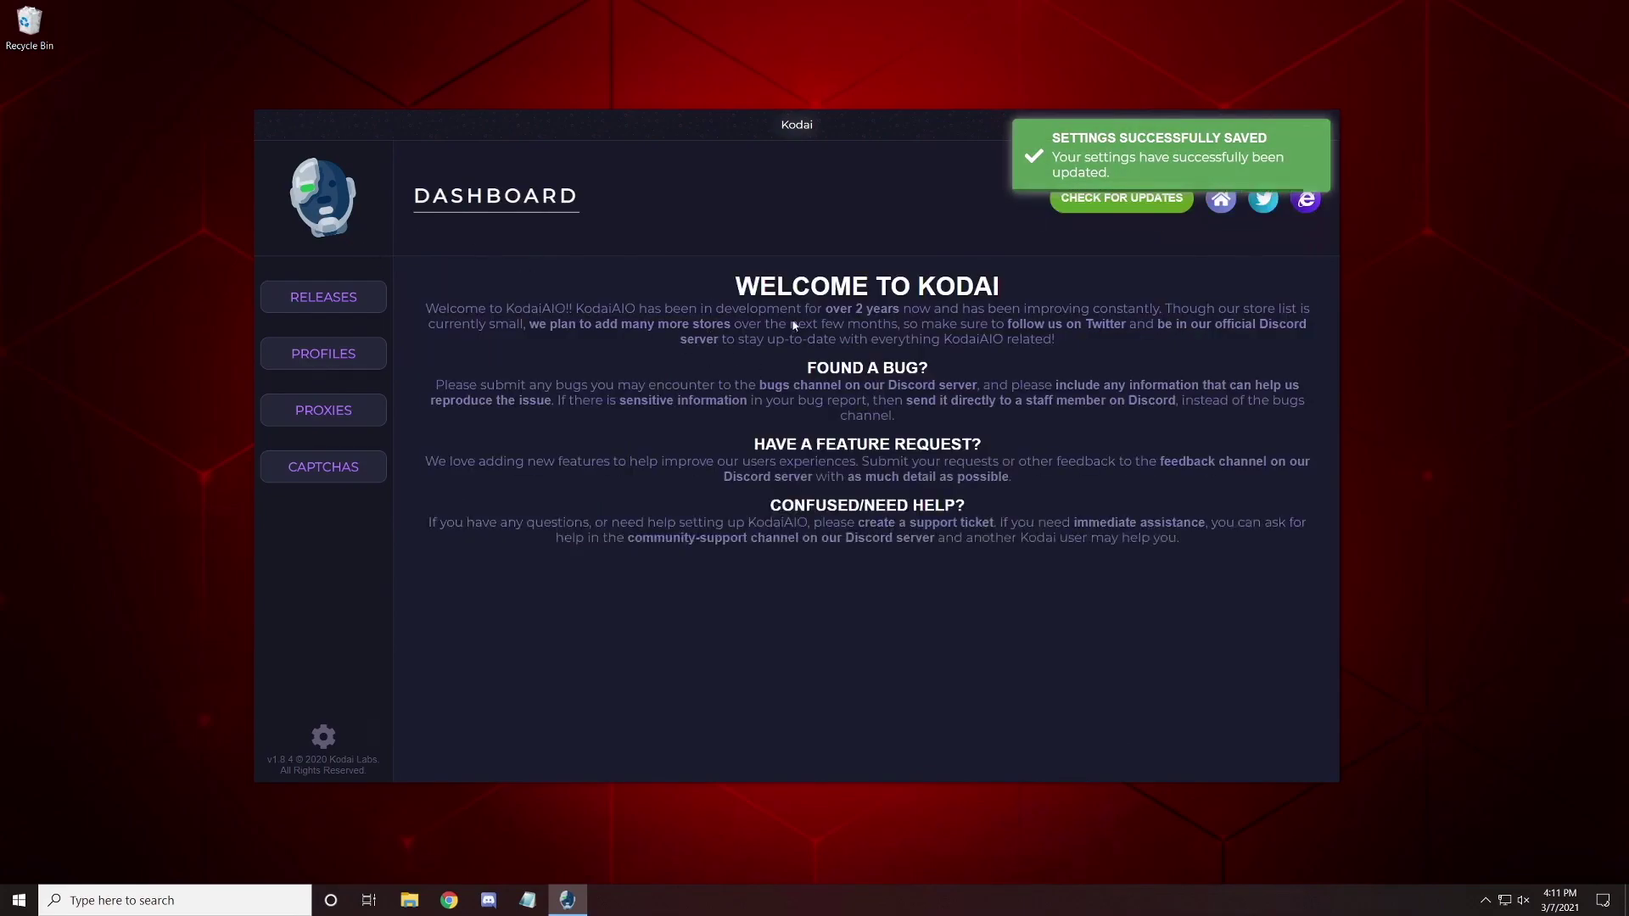